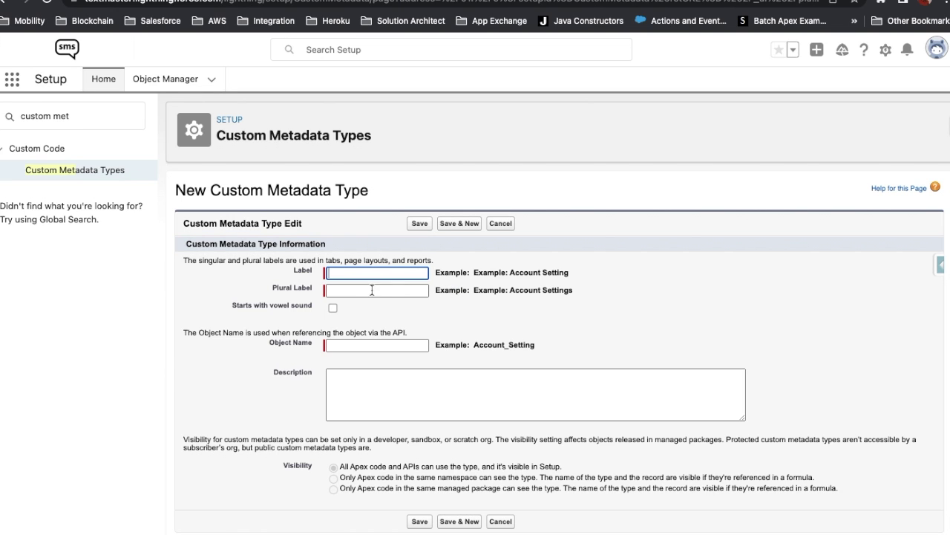
Enter "Apex Hours" as both the label and the plural label of the new custom metadata type.
{"action": "type", "text": "Apex Hour"}
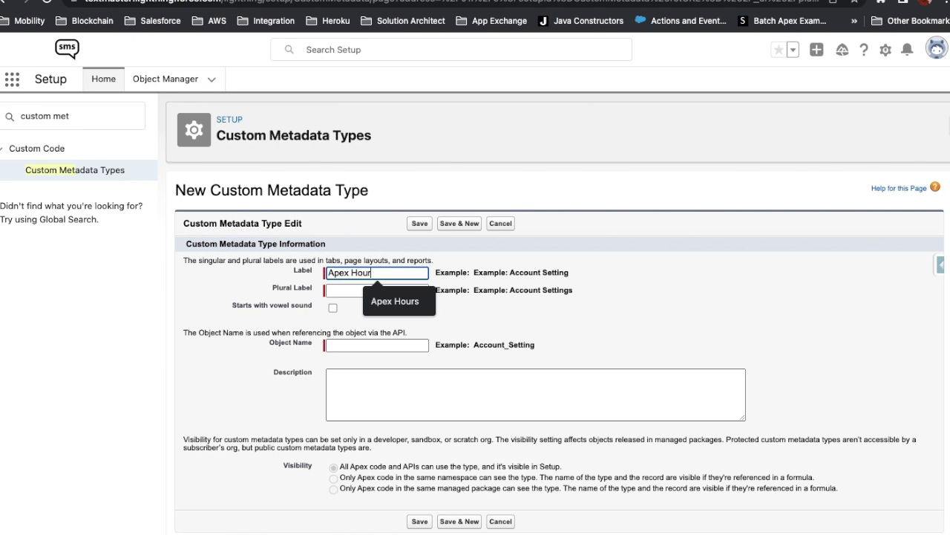
{"action": "type", "text": "s"}
{"action": "key", "text": "Tab"}
{"action": "left_click", "coordinate": [382, 274]}
{"action": "triple_click", "coordinate": [381, 274]}
{"action": "left_click", "coordinate": [381, 289]}
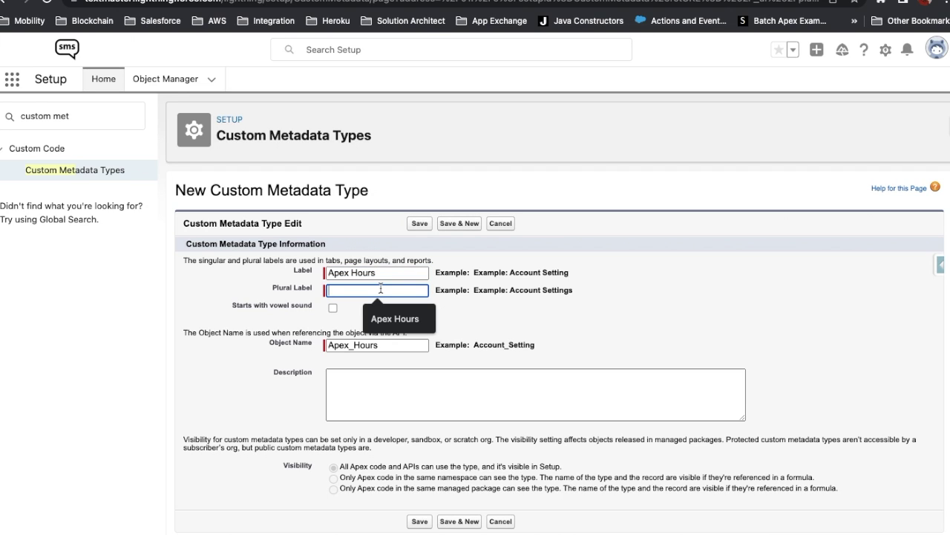
{"action": "left_click", "coordinate": [401, 320]}
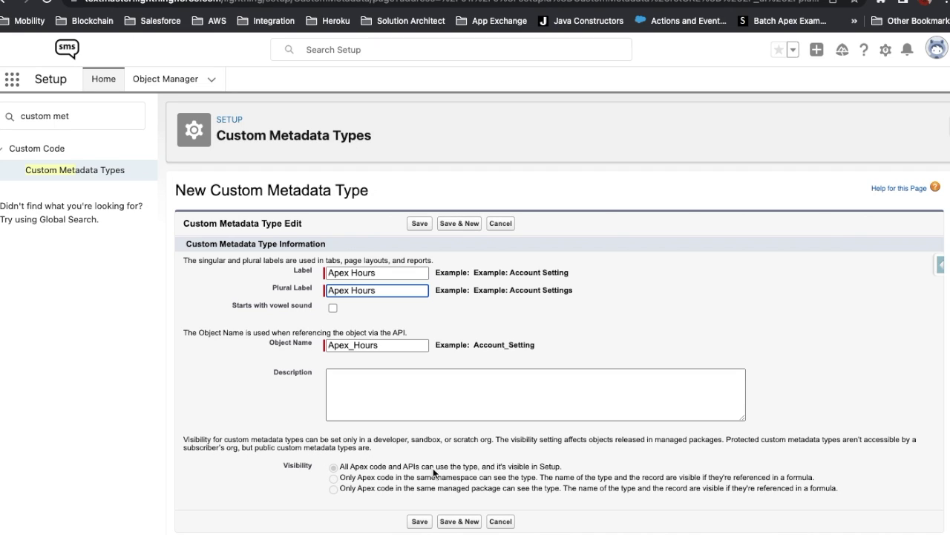
Review the visibility options and save the new custom metadata type with access for all Apex code and APIs.
{"action": "left_click_drag", "start_coordinate": [571, 465], "coordinate": [335, 464]}
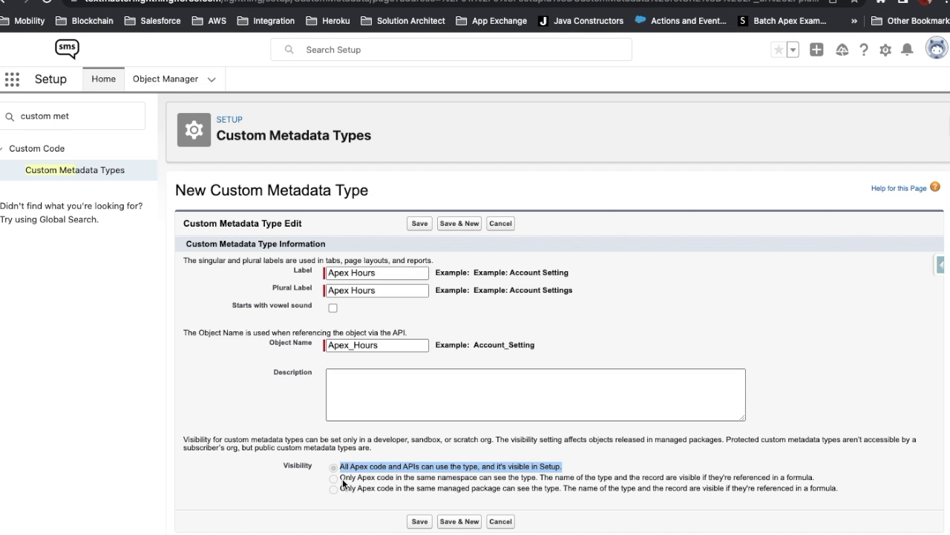
{"action": "left_click_drag", "start_coordinate": [344, 478], "coordinate": [398, 493]}
{"action": "left_click", "coordinate": [409, 499]}
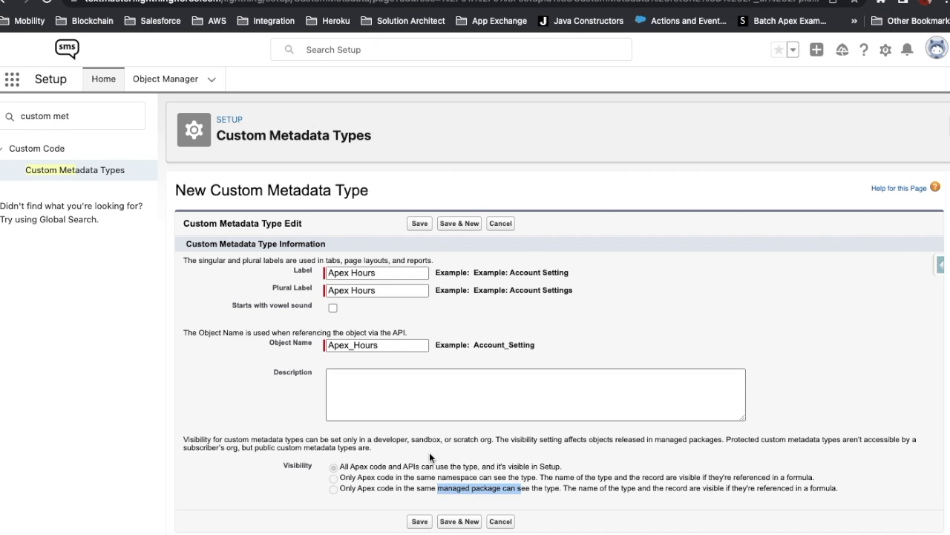
{"action": "left_click", "coordinate": [467, 448]}
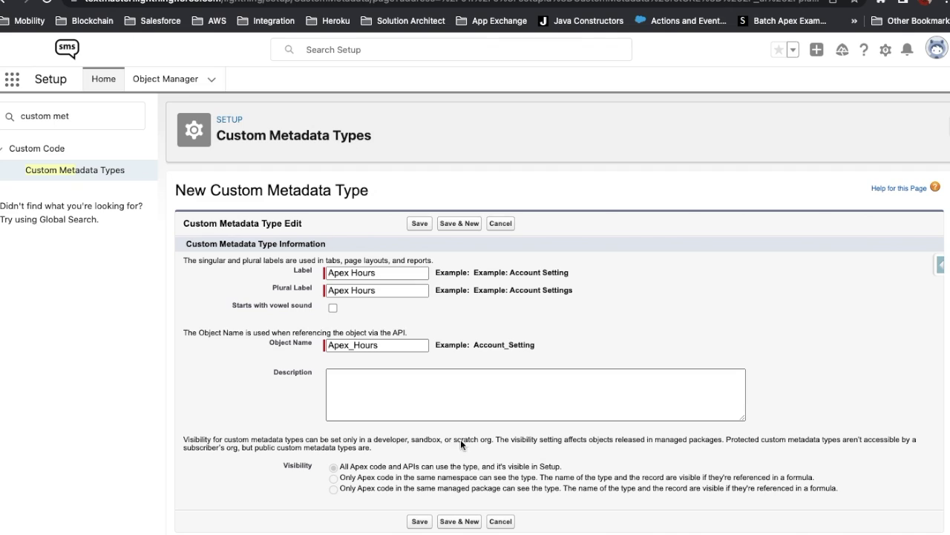
{"action": "left_click", "coordinate": [420, 227]}
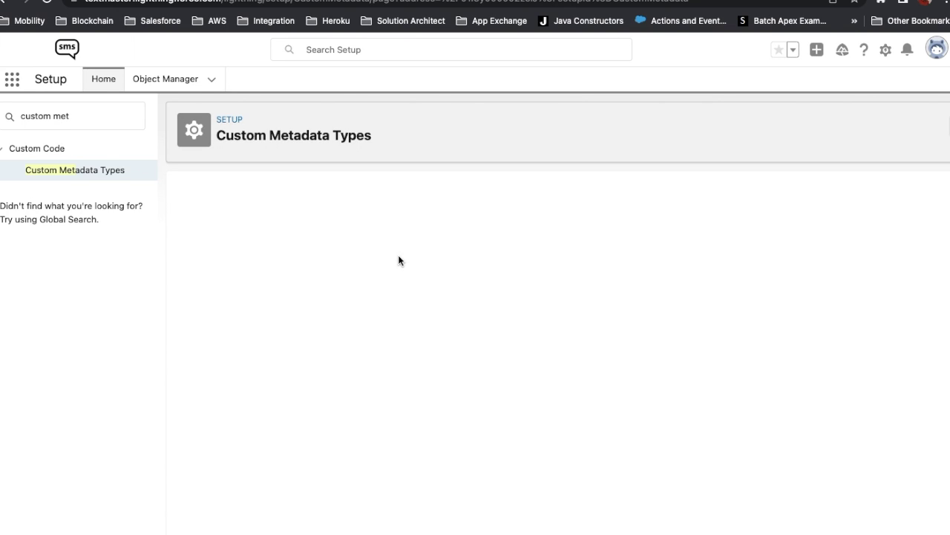
Examine the Apex Hours type's API name, standard fields, remaining sections and edit form without changing anything.
{"action": "scroll", "coordinate": [407, 369], "scroll_direction": "down", "scroll_amount": 1}
{"action": "scroll", "coordinate": [407, 365], "scroll_direction": "up", "scroll_amount": 1}
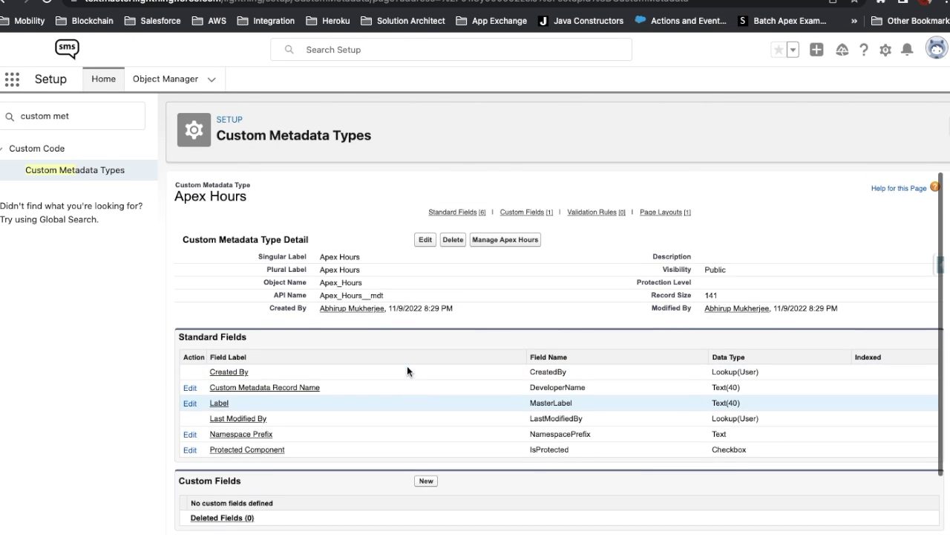
{"action": "left_click_drag", "start_coordinate": [261, 194], "coordinate": [167, 199]}
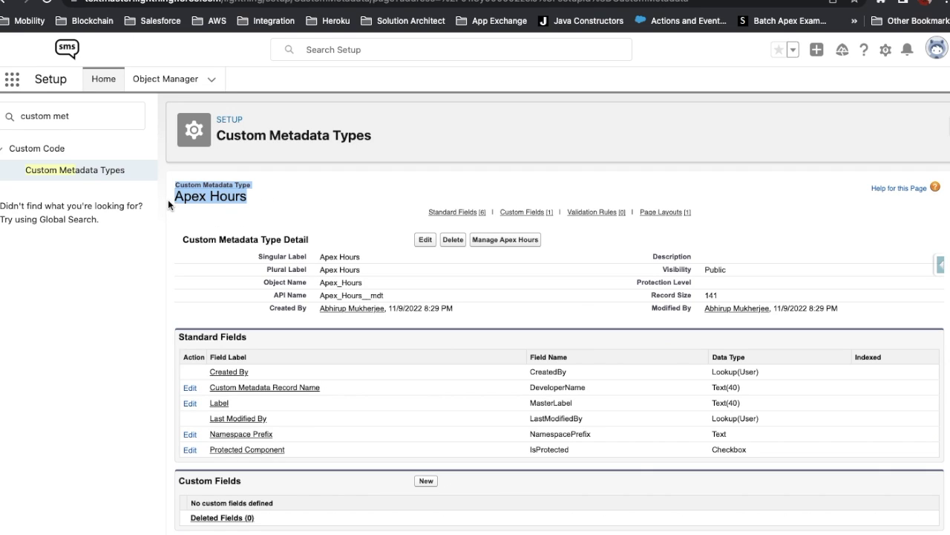
{"action": "left_click", "coordinate": [322, 296]}
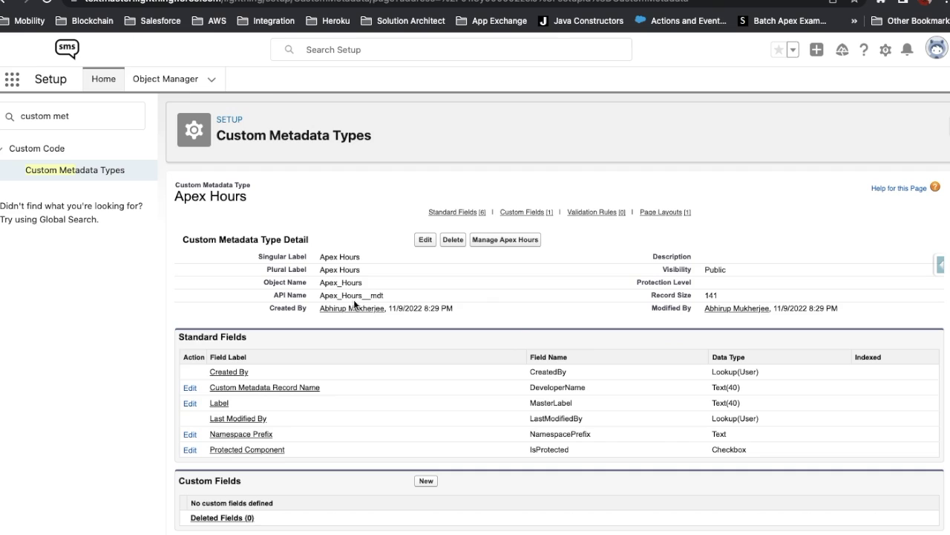
{"action": "left_click_drag", "start_coordinate": [384, 295], "coordinate": [362, 295]}
{"action": "left_click_drag", "start_coordinate": [320, 296], "coordinate": [363, 297]}
{"action": "scroll", "coordinate": [406, 438], "scroll_direction": "down", "scroll_amount": 1}
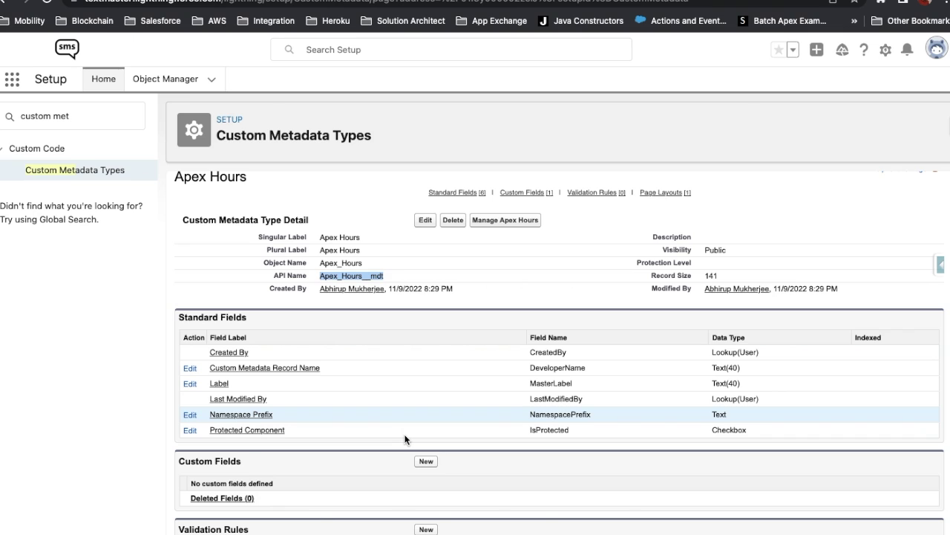
{"action": "scroll", "coordinate": [405, 439], "scroll_direction": "up", "scroll_amount": 1}
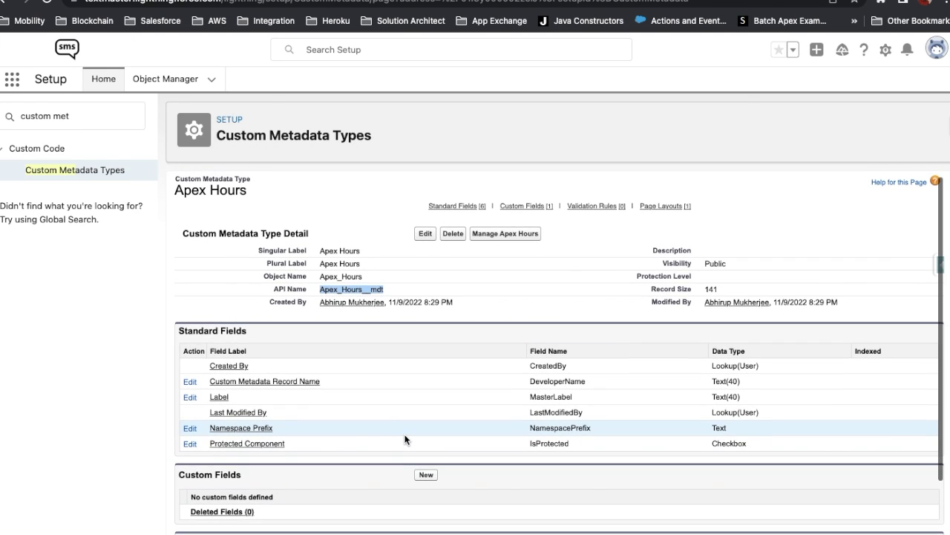
{"action": "scroll", "coordinate": [405, 439], "scroll_direction": "down", "scroll_amount": 5}
{"action": "scroll", "coordinate": [405, 439], "scroll_direction": "down", "scroll_amount": 1}
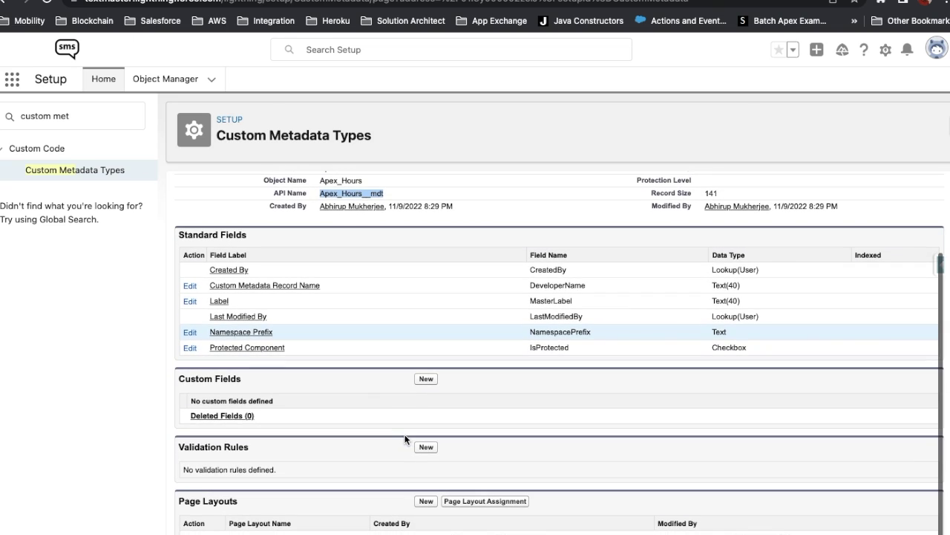
{"action": "scroll", "coordinate": [369, 427], "scroll_direction": "up", "scroll_amount": 1}
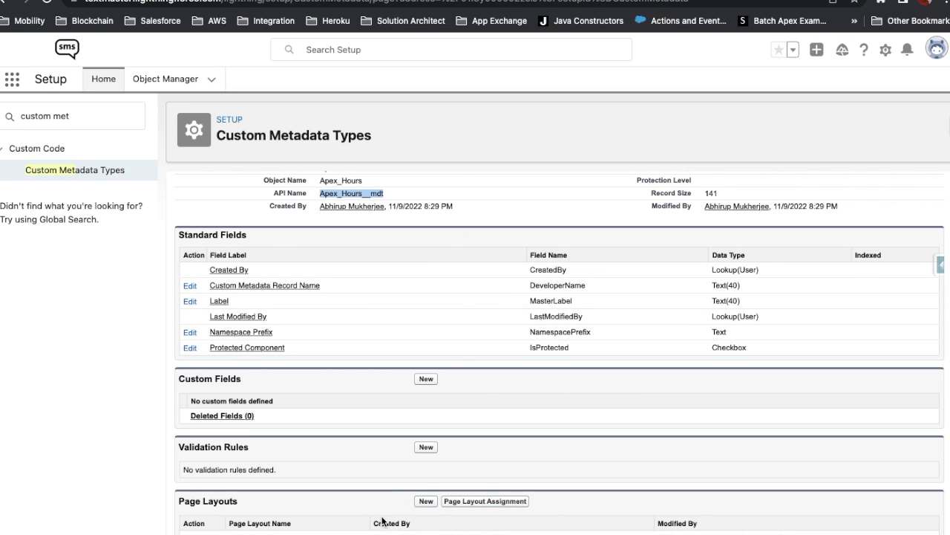
{"action": "scroll", "coordinate": [721, 406], "scroll_direction": "up", "scroll_amount": 2}
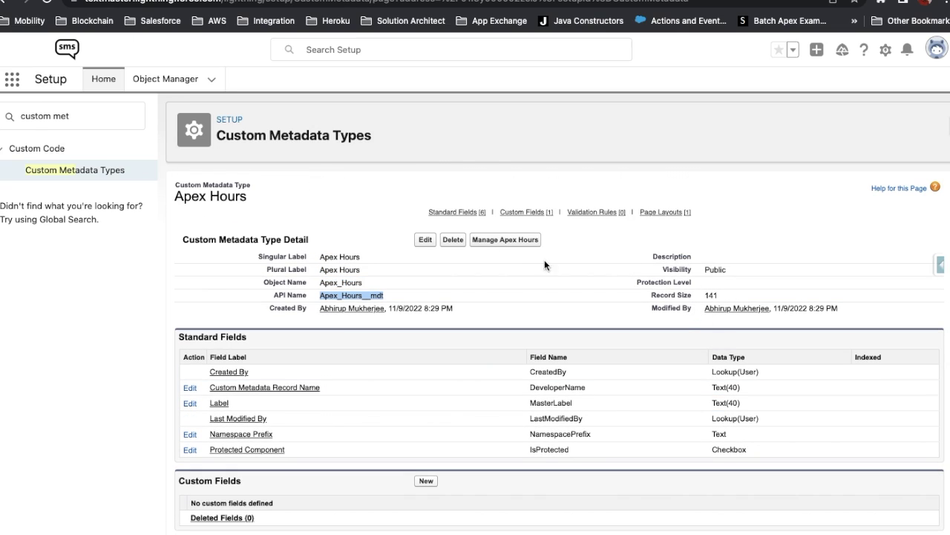
{"action": "left_click", "coordinate": [424, 243]}
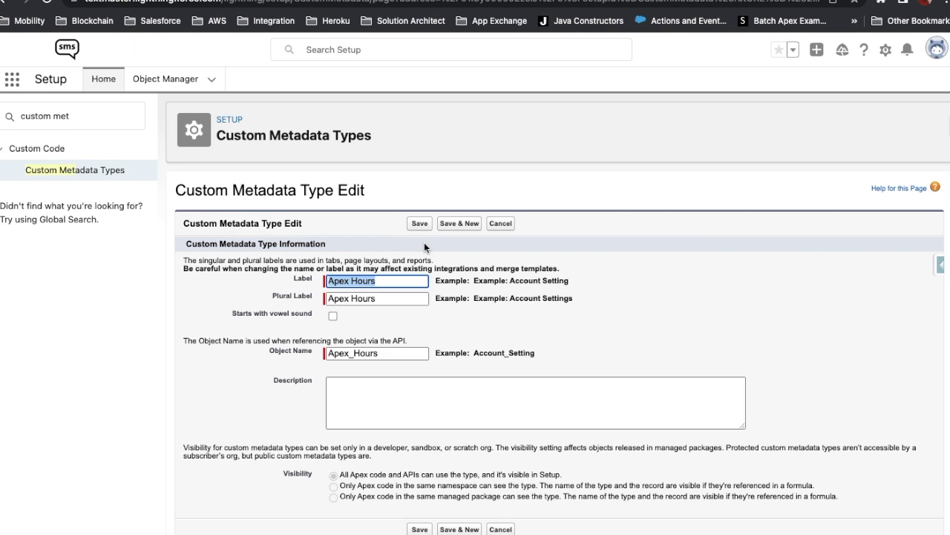
{"action": "left_click", "coordinate": [501, 222]}
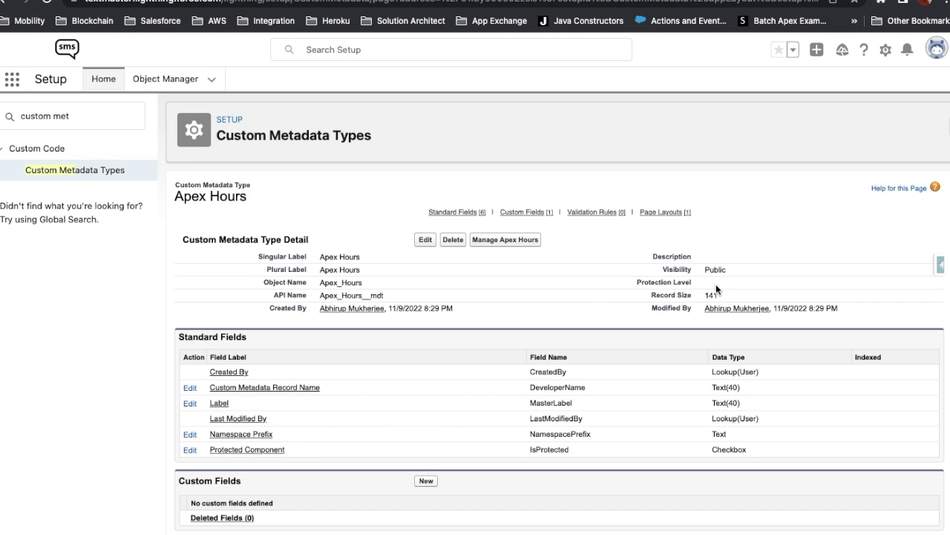
Start a new custom field on the Apex Hours type with the Text data type.
{"action": "scroll", "coordinate": [522, 405], "scroll_direction": "down", "scroll_amount": 1}
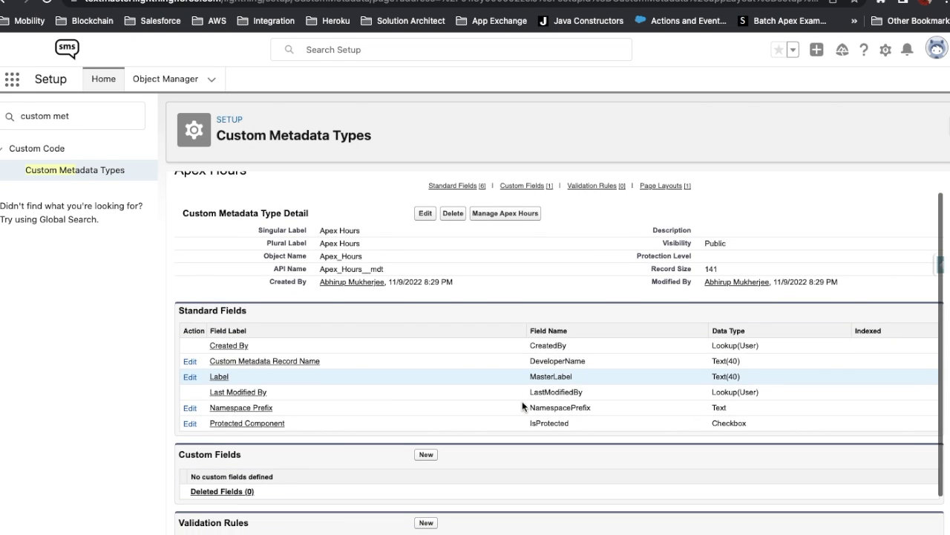
{"action": "scroll", "coordinate": [522, 402], "scroll_direction": "down", "scroll_amount": 3}
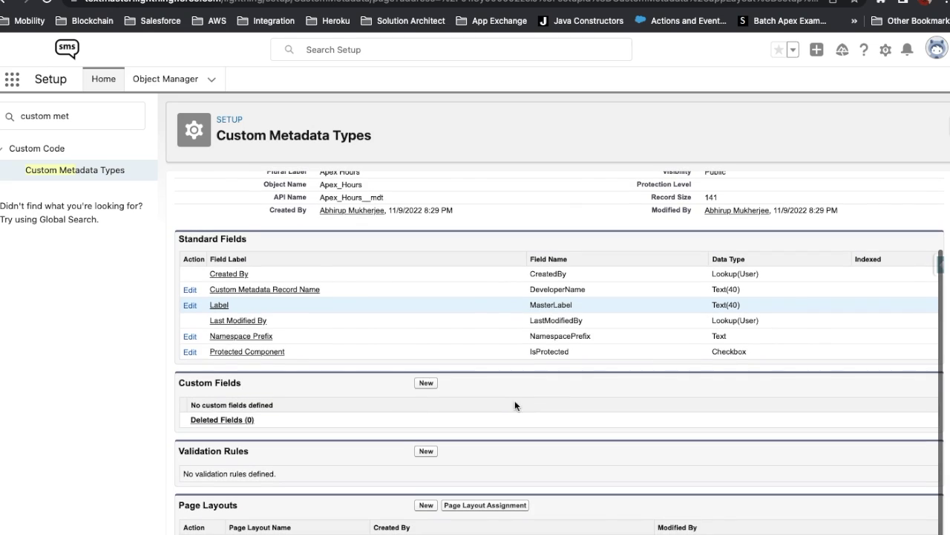
{"action": "left_click", "coordinate": [427, 384]}
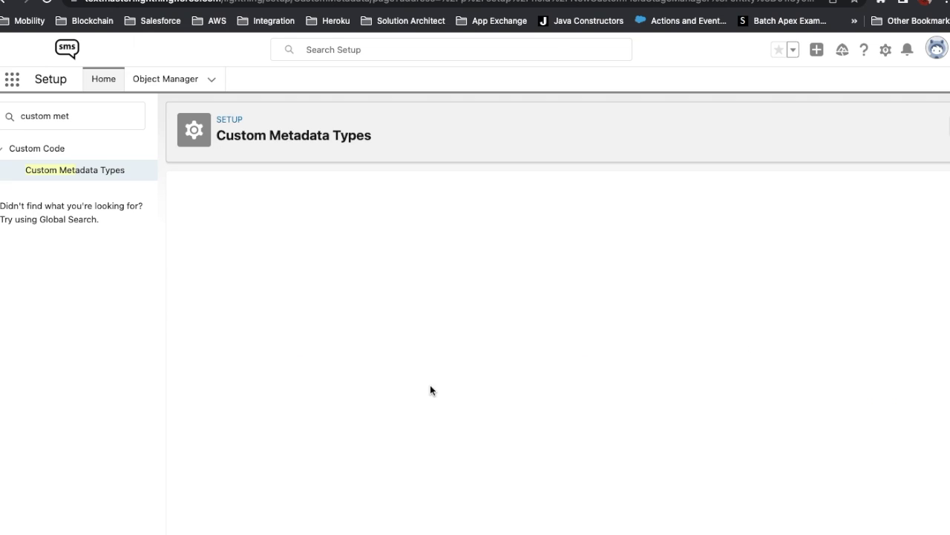
{"action": "scroll", "coordinate": [349, 401], "scroll_direction": "down", "scroll_amount": 3}
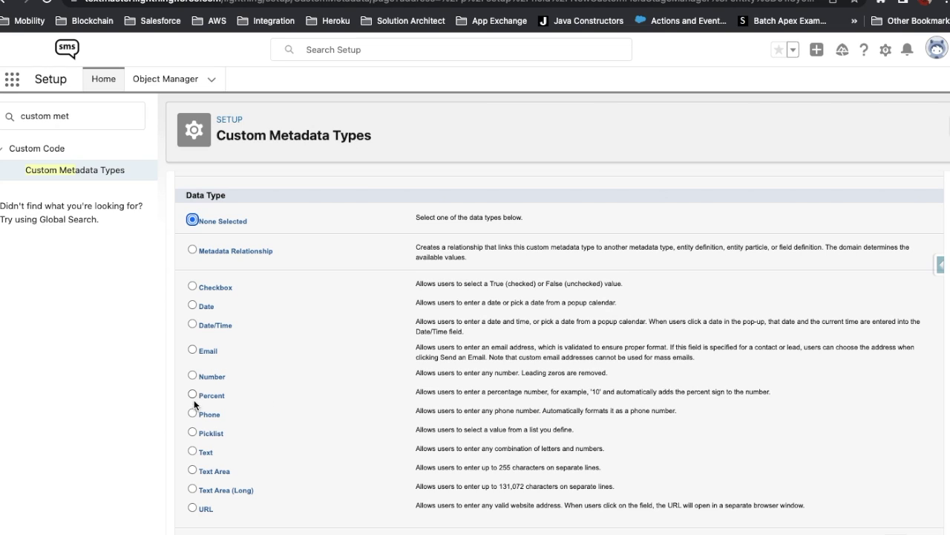
{"action": "left_click", "coordinate": [192, 450]}
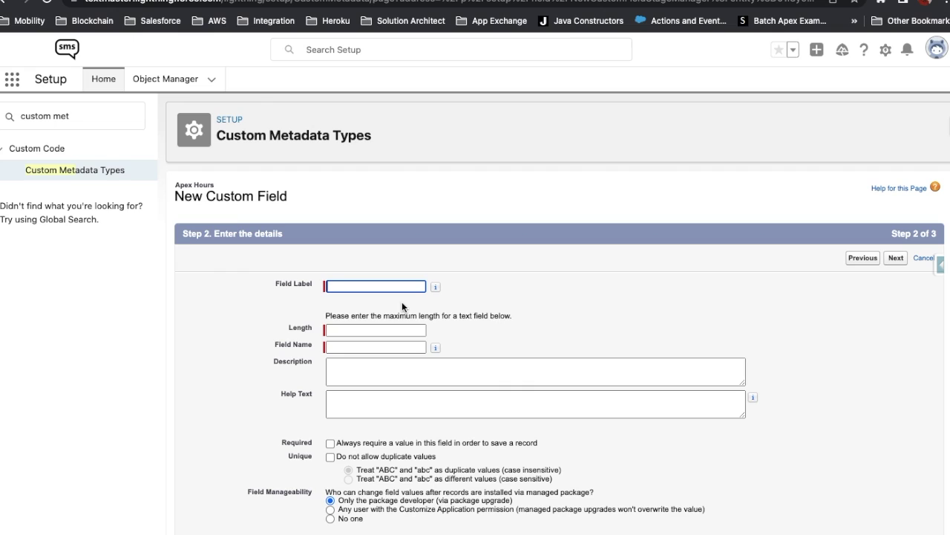
Label the field "Session Name" and set its maximum length to 50.
{"action": "type", "text": "Session n"}
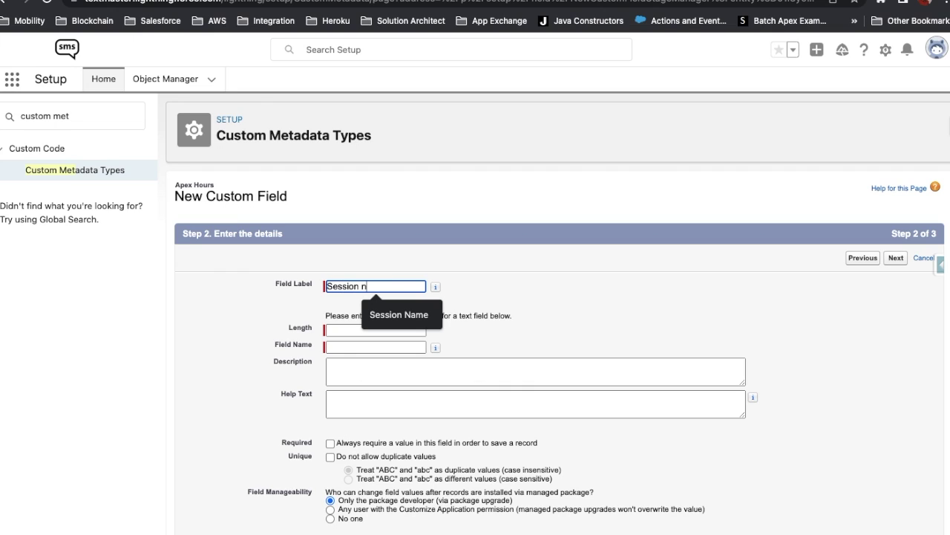
{"action": "key", "text": "BackSpace"}
{"action": "type", "text": "Name"}
{"action": "key", "text": "Tab"}
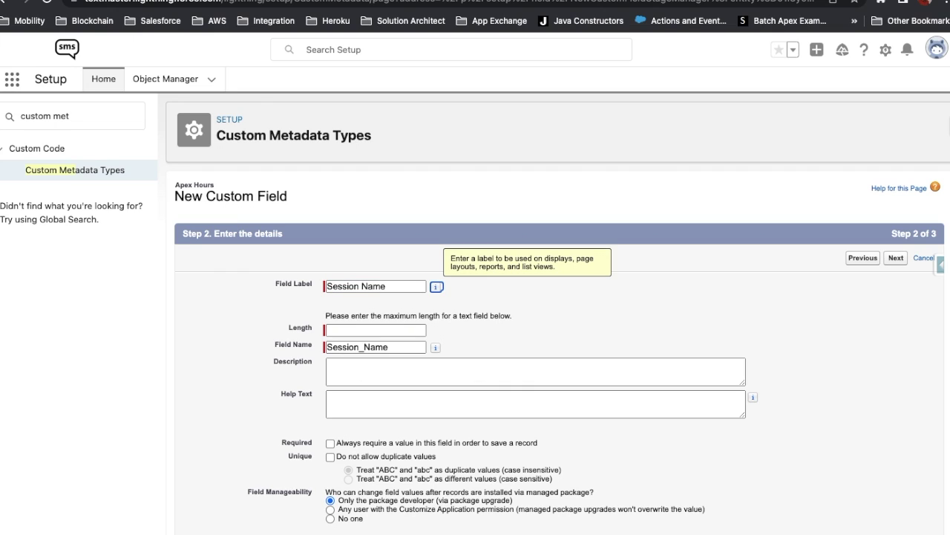
{"action": "left_click", "coordinate": [366, 331]}
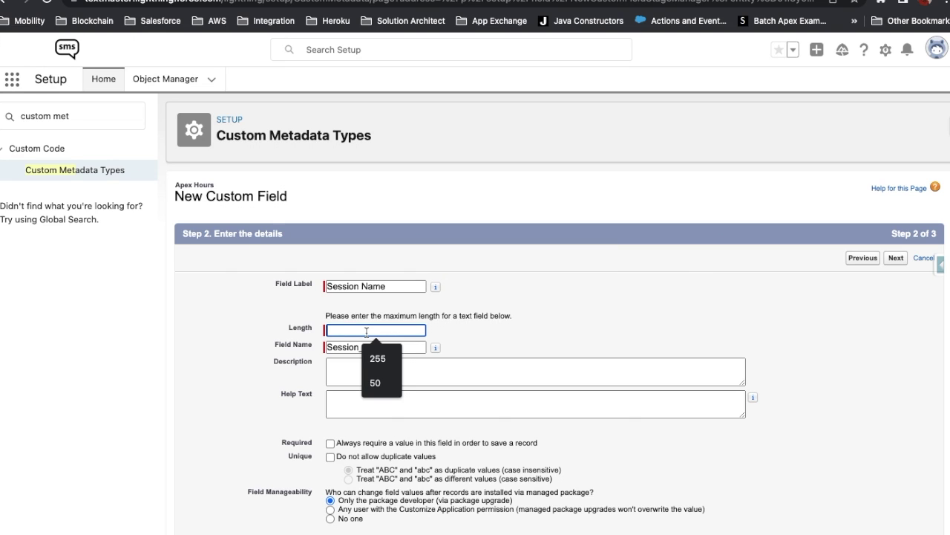
{"action": "left_click", "coordinate": [375, 382]}
Check the remaining field options and save the Session Name field, keeping it on the Apex Hours Layout.
{"action": "scroll", "coordinate": [443, 382], "scroll_direction": "down", "scroll_amount": 2}
{"action": "scroll", "coordinate": [472, 407], "scroll_direction": "down", "scroll_amount": 3}
{"action": "scroll", "coordinate": [472, 407], "scroll_direction": "up", "scroll_amount": 1}
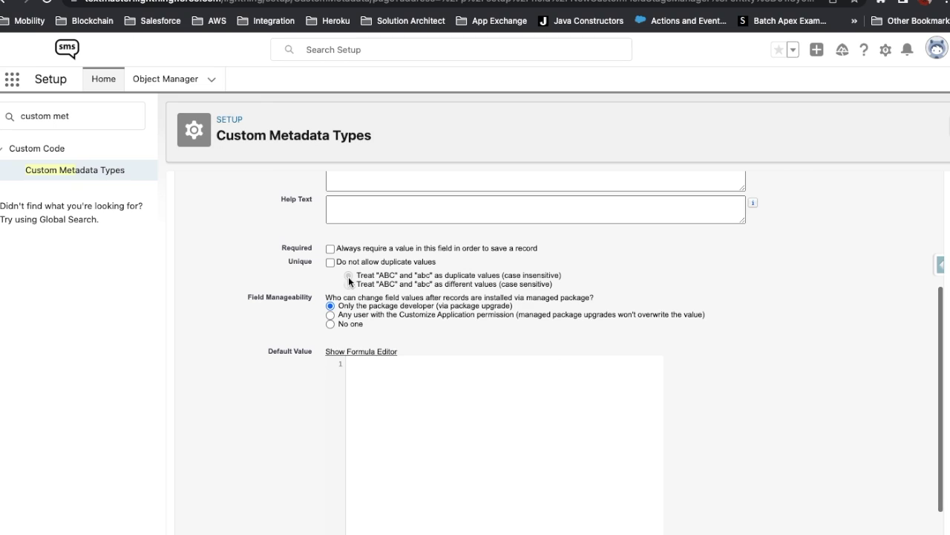
{"action": "scroll", "coordinate": [747, 431], "scroll_direction": "down", "scroll_amount": 1}
{"action": "scroll", "coordinate": [756, 444], "scroll_direction": "up", "scroll_amount": 4}
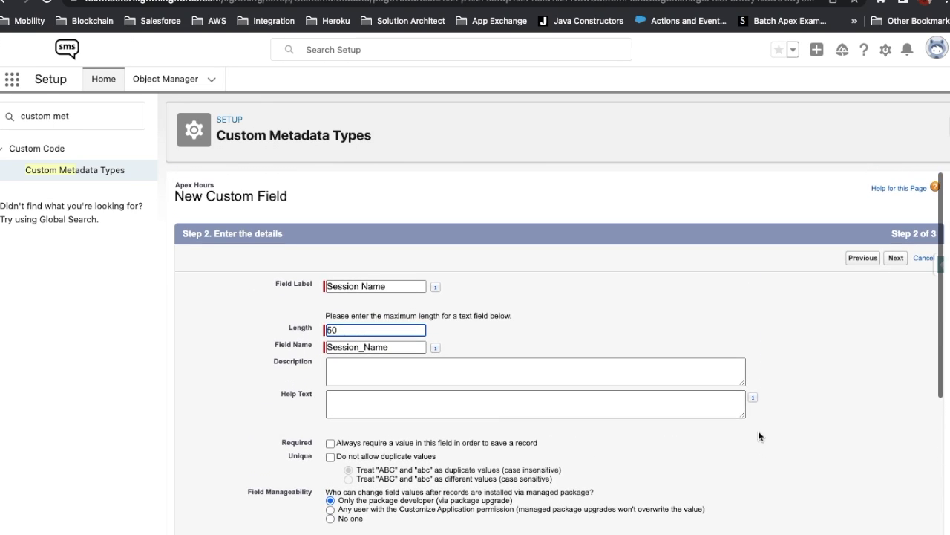
{"action": "left_click", "coordinate": [896, 257]}
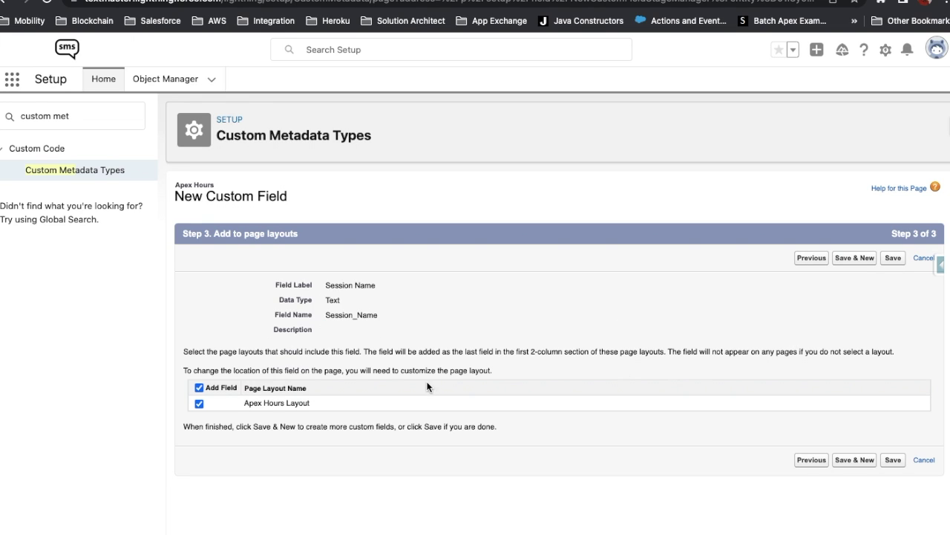
{"action": "left_click", "coordinate": [894, 260]}
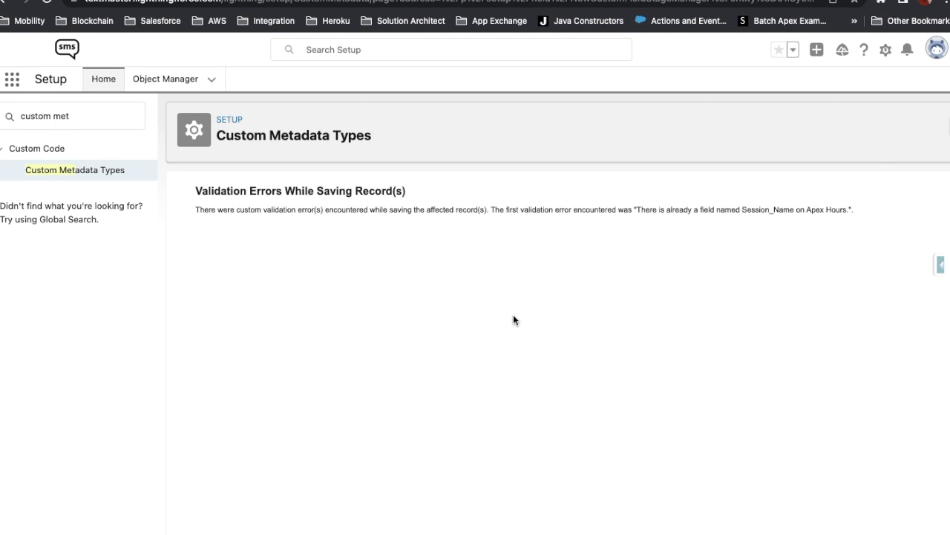
Reopen the Apex Hours type from the list of custom metadata types and check its custom fields for Session Name.
{"action": "double_click", "coordinate": [750, 209]}
{"action": "left_click", "coordinate": [80, 175]}
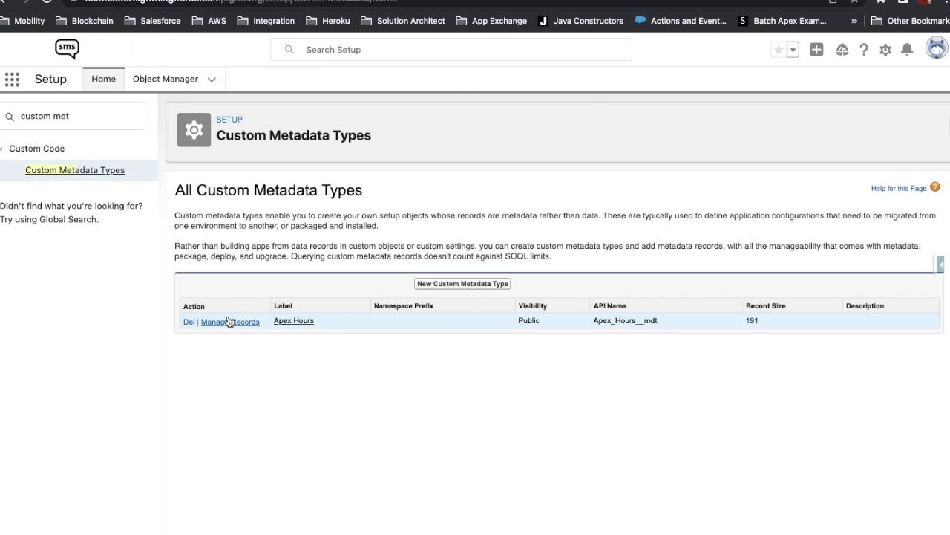
{"action": "left_click", "coordinate": [295, 321]}
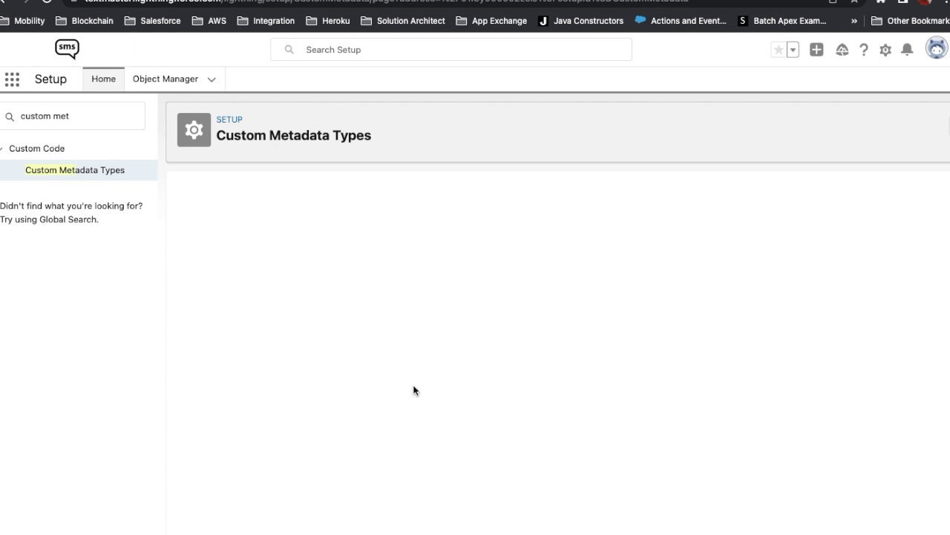
{"action": "scroll", "coordinate": [416, 408], "scroll_direction": "down", "scroll_amount": 1}
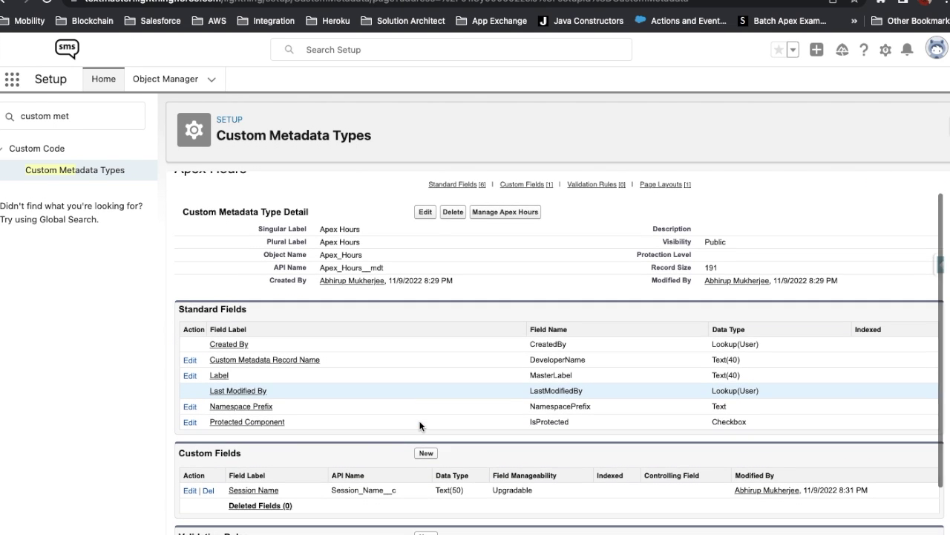
{"action": "scroll", "coordinate": [420, 424], "scroll_direction": "down", "scroll_amount": 1}
{"action": "scroll", "coordinate": [395, 460], "scroll_direction": "down", "scroll_amount": 2}
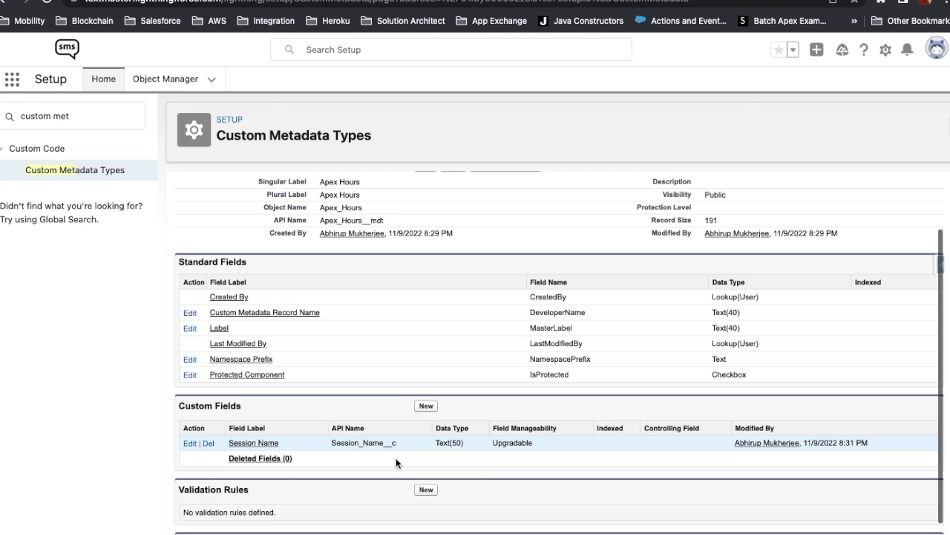
{"action": "scroll", "coordinate": [396, 461], "scroll_direction": "down", "scroll_amount": 1}
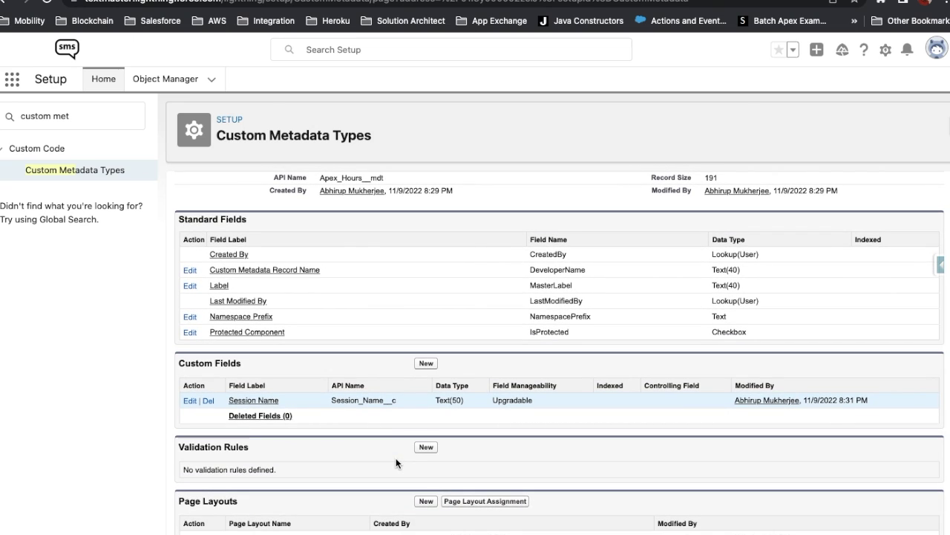
{"action": "scroll", "coordinate": [396, 457], "scroll_direction": "up", "scroll_amount": 4}
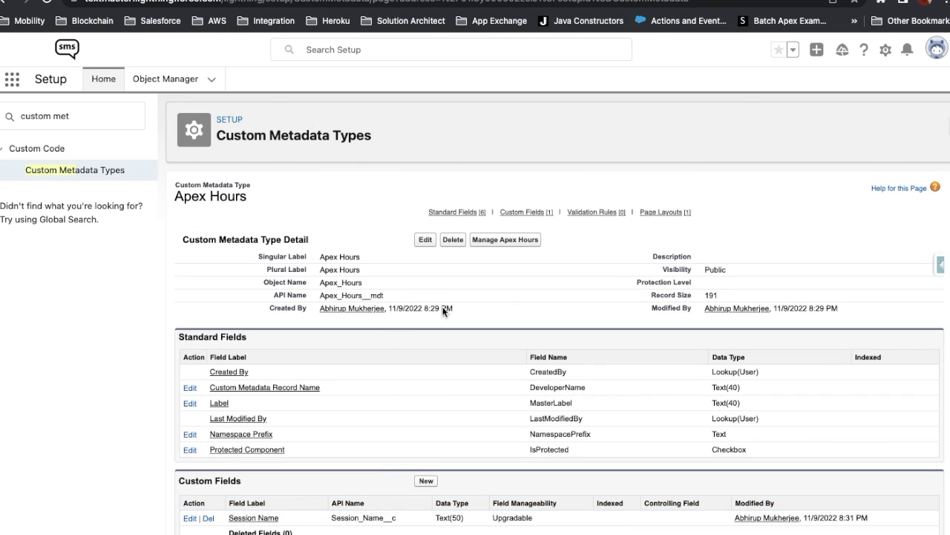
Search the apps and items for "account", open the Accounts list and start a new account record.
{"action": "scroll", "coordinate": [443, 401], "scroll_direction": "down", "scroll_amount": 4}
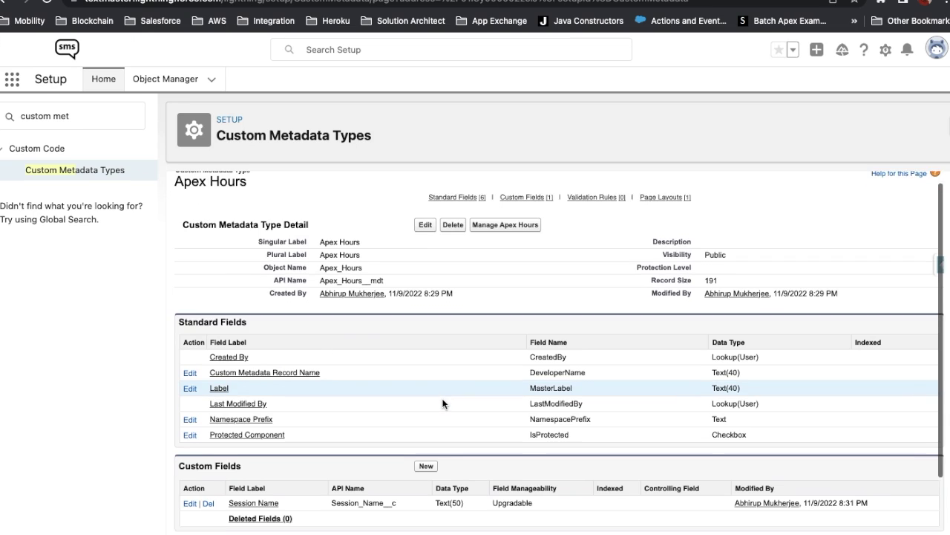
{"action": "scroll", "coordinate": [443, 401], "scroll_direction": "up", "scroll_amount": 4}
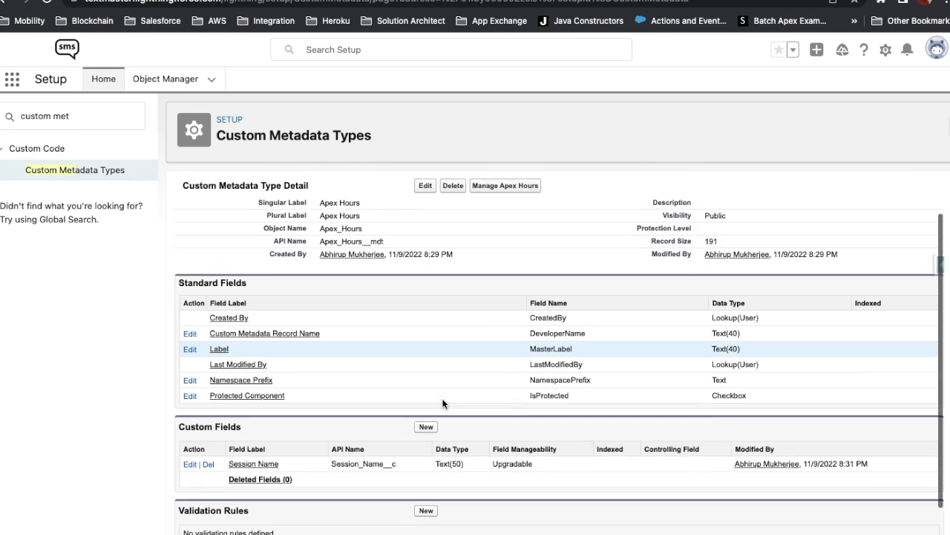
{"action": "left_click", "coordinate": [15, 83]}
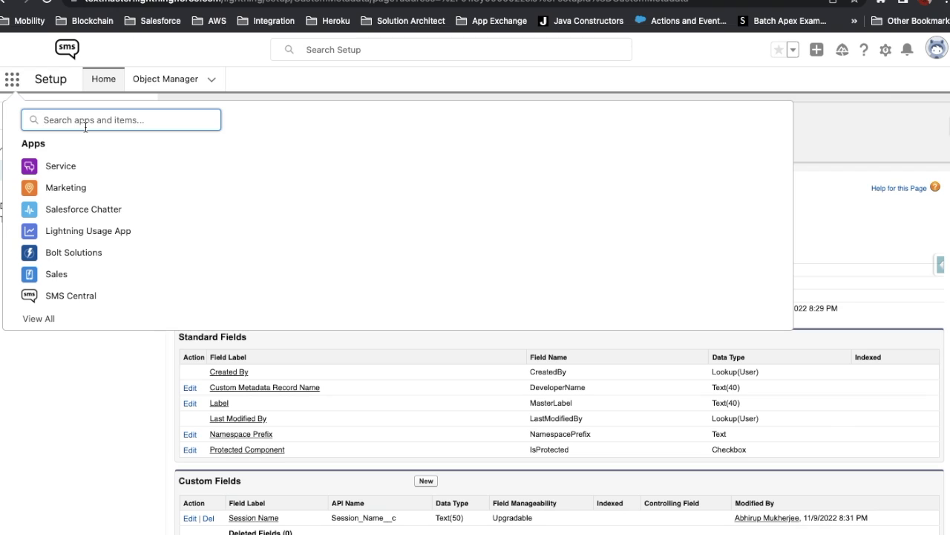
{"action": "type", "text": "a"}
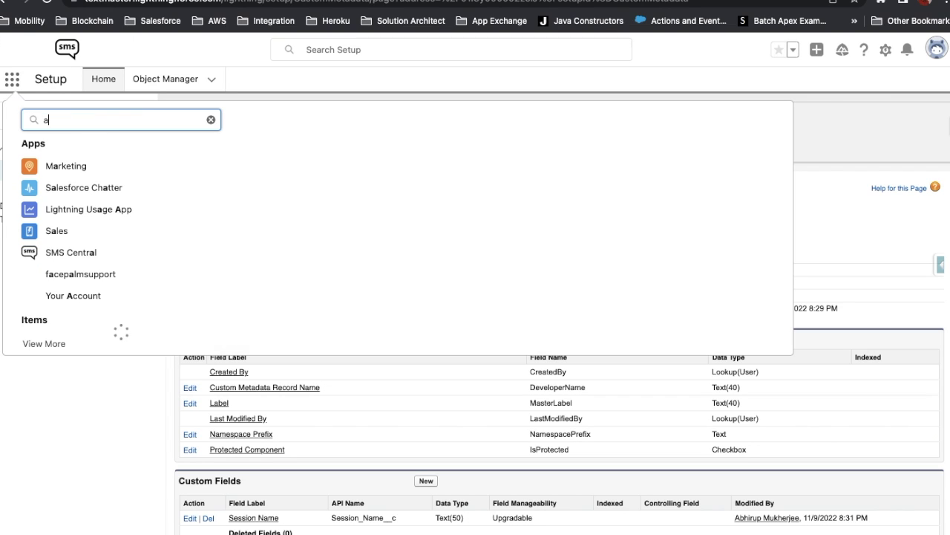
{"action": "type", "text": "ccount"}
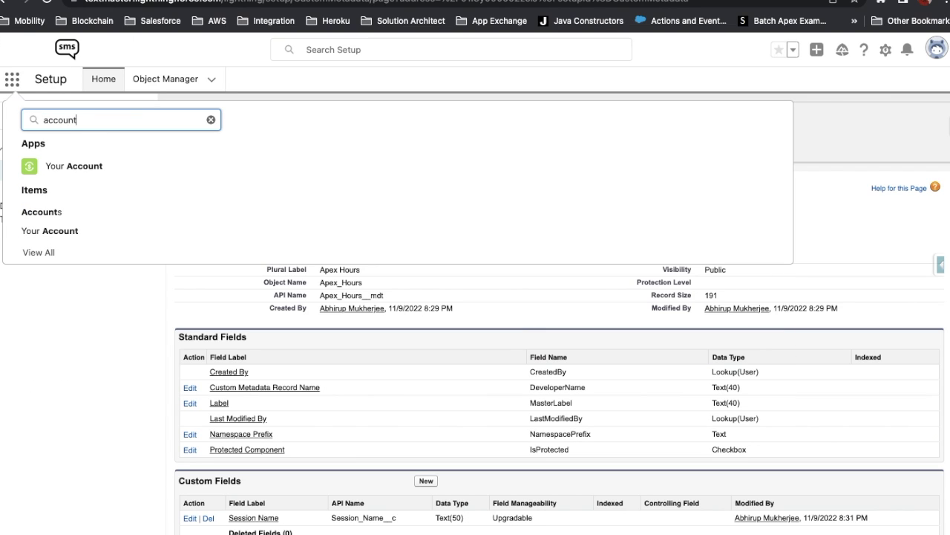
{"action": "left_click", "coordinate": [57, 216]}
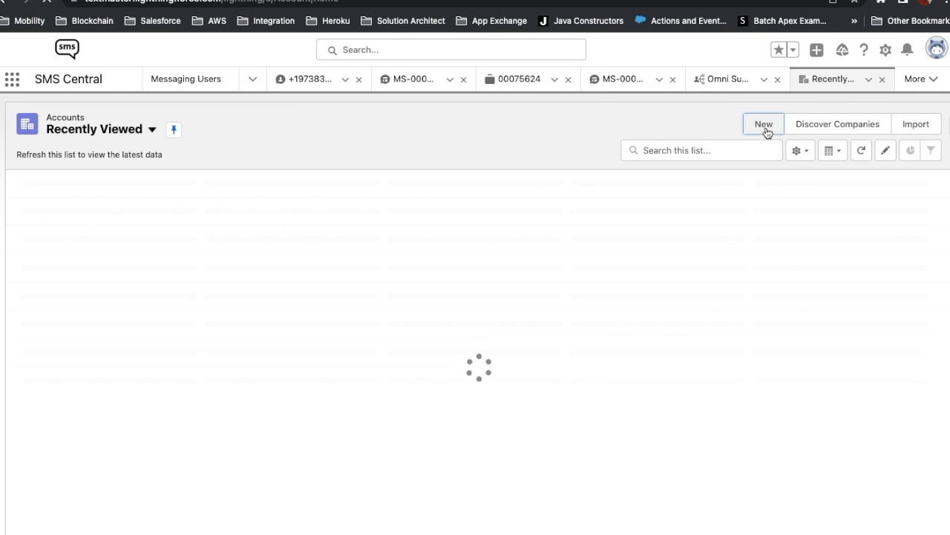
{"action": "left_click", "coordinate": [765, 132]}
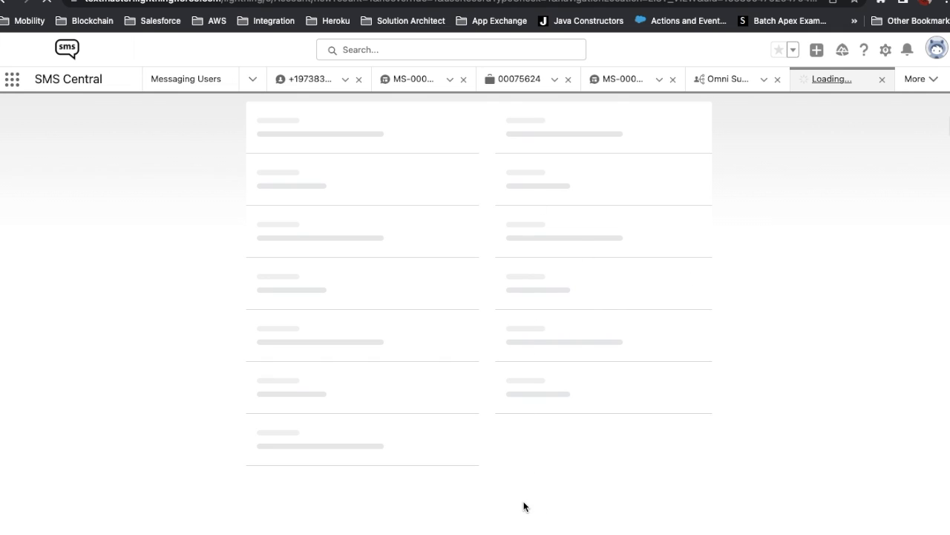
Look over the new account form, dismiss the location request, and return to the Apex Hours type without saving.
{"action": "scroll", "coordinate": [522, 342], "scroll_direction": "down", "scroll_amount": 3}
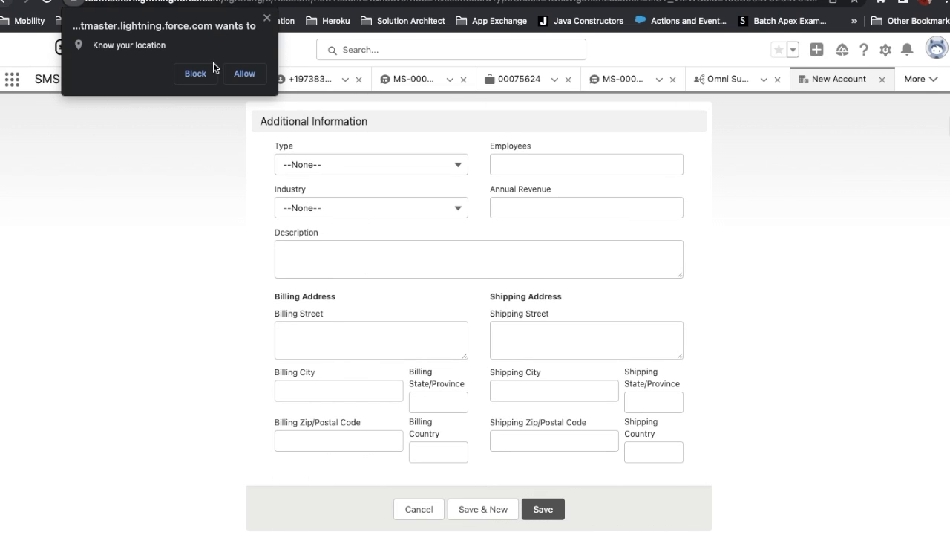
{"action": "left_click", "coordinate": [266, 17]}
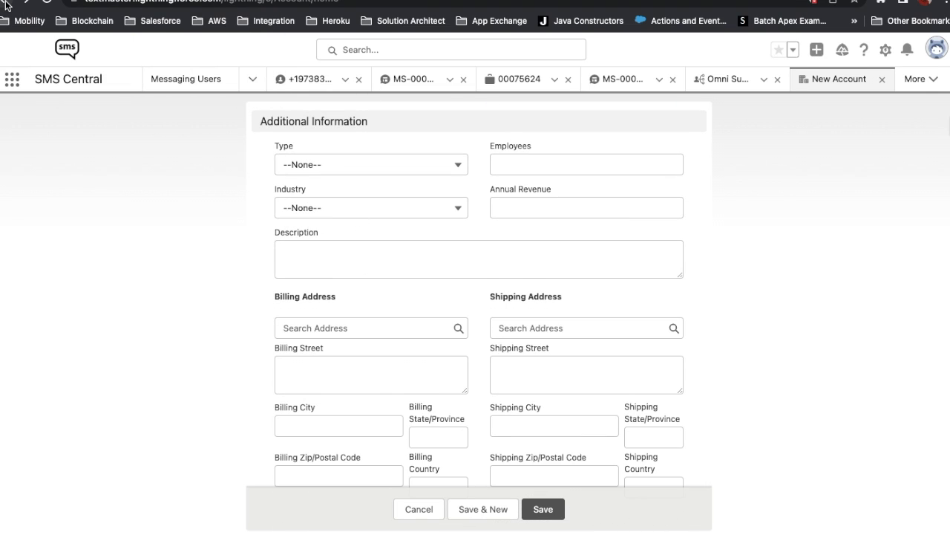
{"action": "left_click", "coordinate": [7, 4]}
{"action": "left_click", "coordinate": [6, 3]}
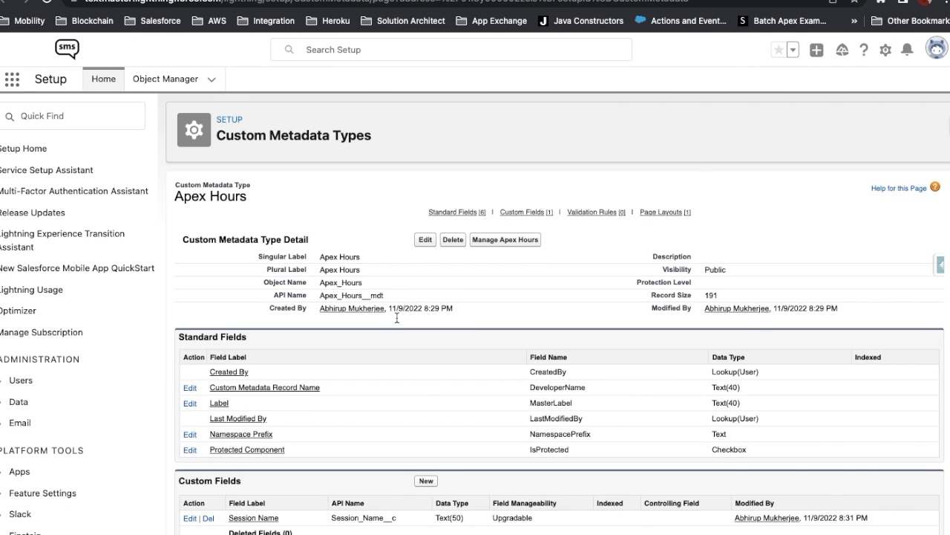
Start a new record under Manage Apex Hours and label it "LWC Session one", keeping the auto-generated Apex Hours Name.
{"action": "left_click_drag", "start_coordinate": [256, 198], "coordinate": [175, 196]}
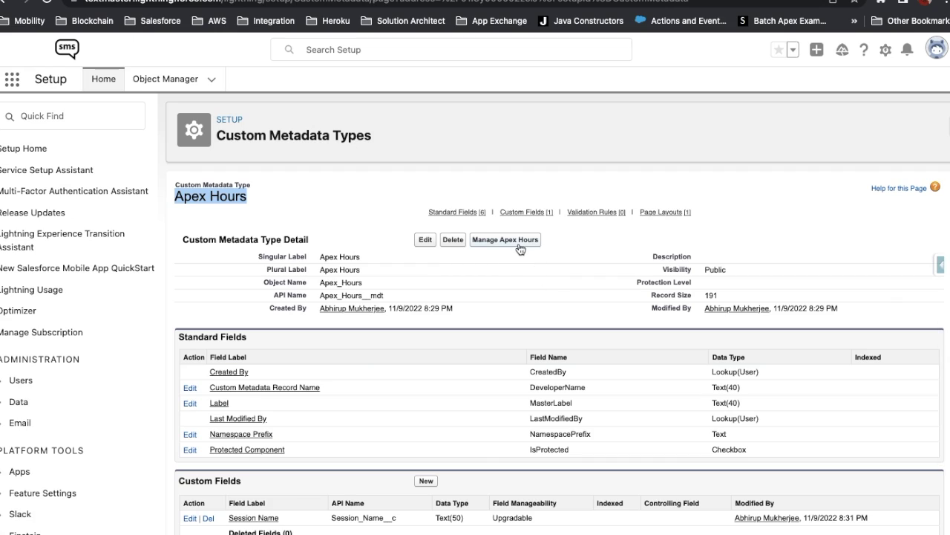
{"action": "left_click", "coordinate": [519, 242]}
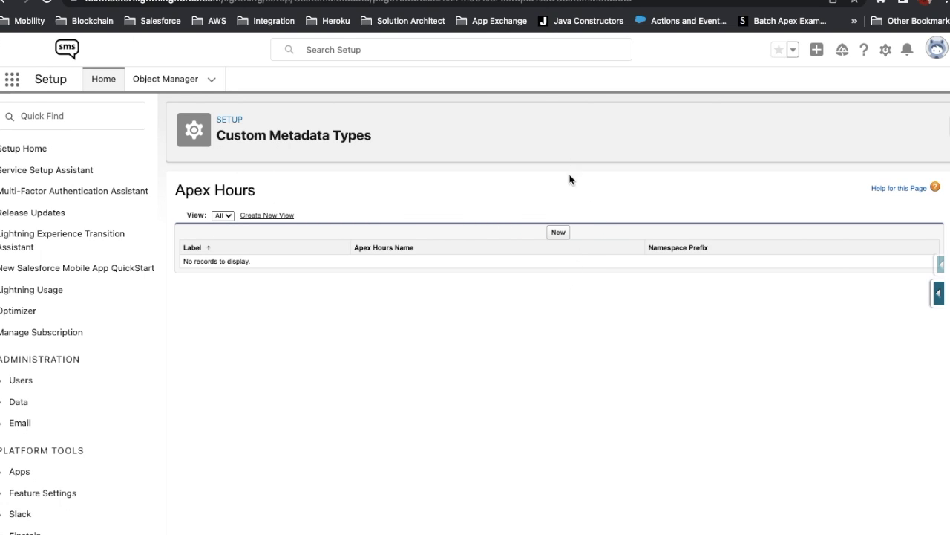
{"action": "left_click", "coordinate": [562, 235]}
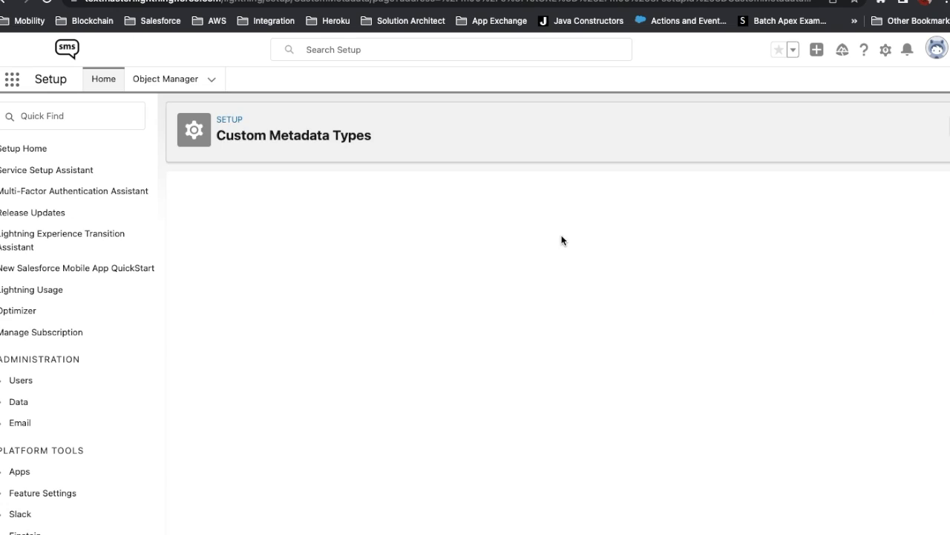
{"action": "left_click", "coordinate": [373, 261]}
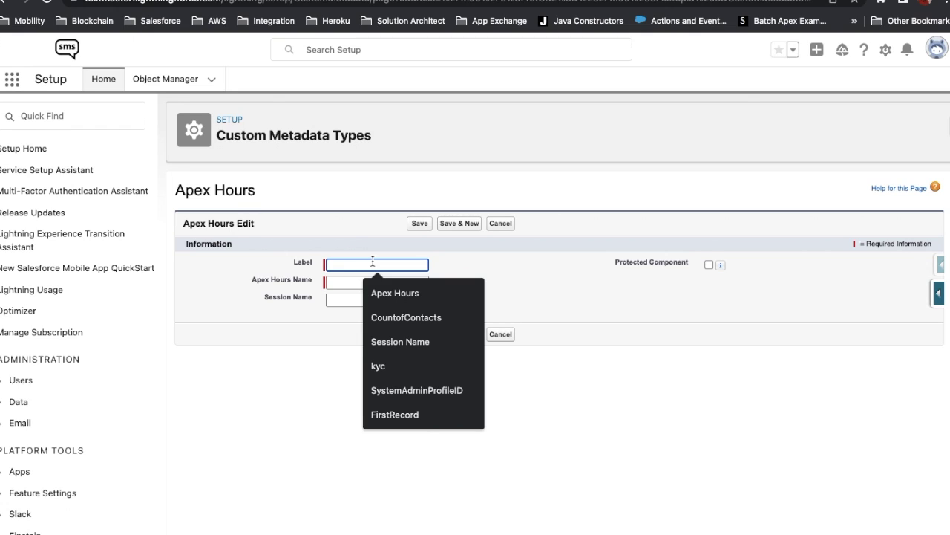
{"action": "type", "text": "LWC Session one"}
{"action": "key", "text": "Tab"}
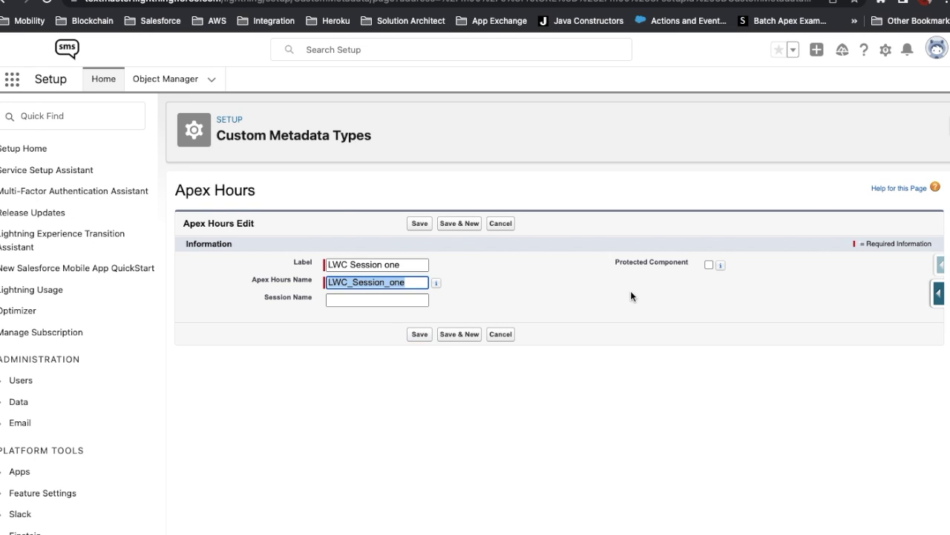
Read the help for Protected Component, leave the option off, and save the record with Session Name blank.
{"action": "left_click", "coordinate": [615, 265]}
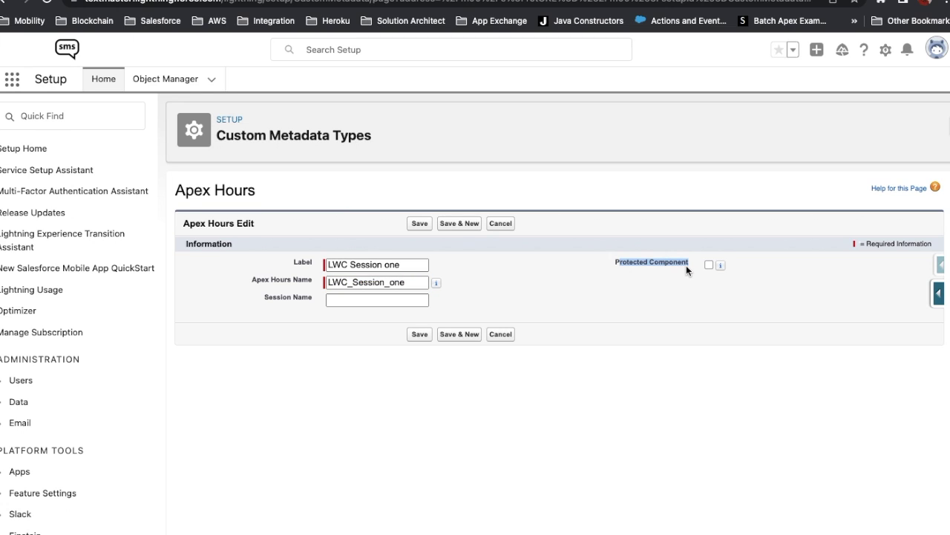
{"action": "mouse_move", "coordinate": [722, 266]}
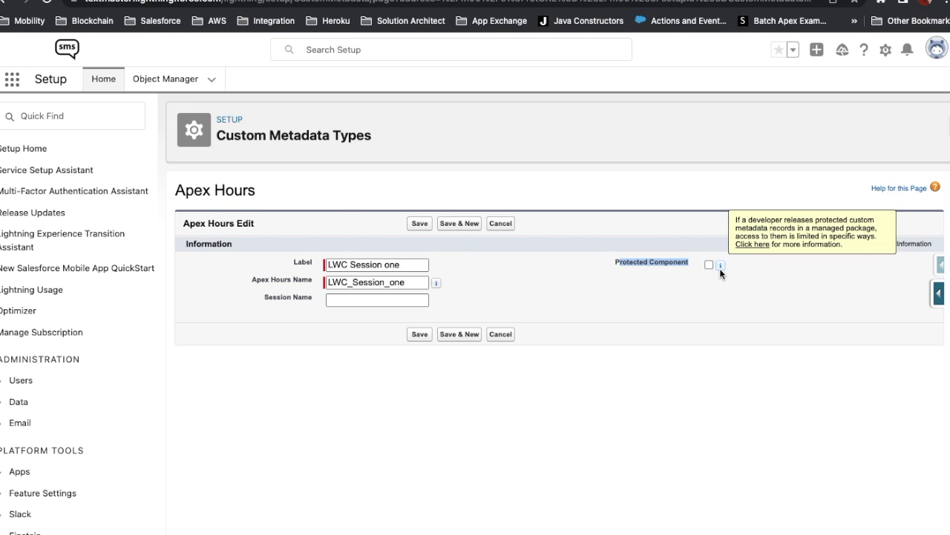
{"action": "left_click", "coordinate": [419, 224]}
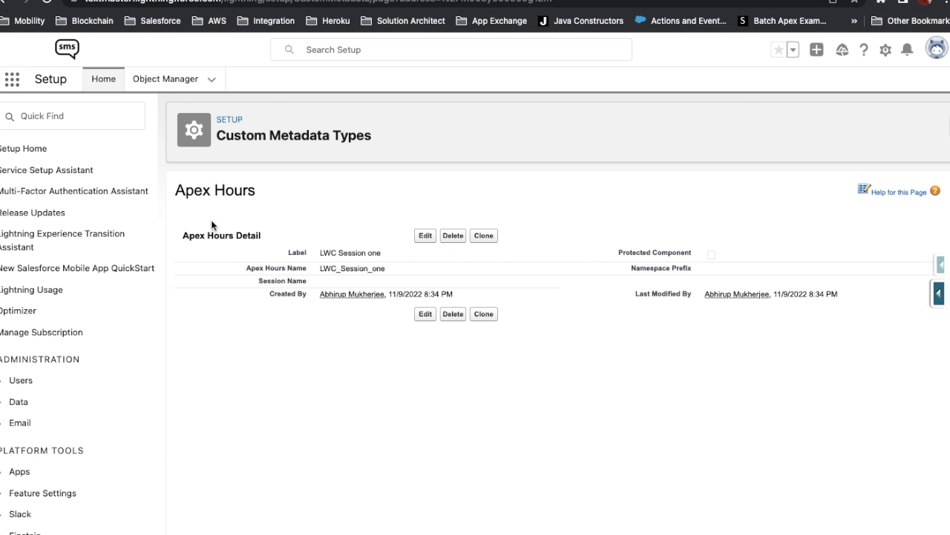
Find Custom Metadata Types in Setup again, reopen the Apex Hours type, and list its records.
{"action": "left_click", "coordinate": [71, 119]}
{"action": "type", "text": "custom metada"}
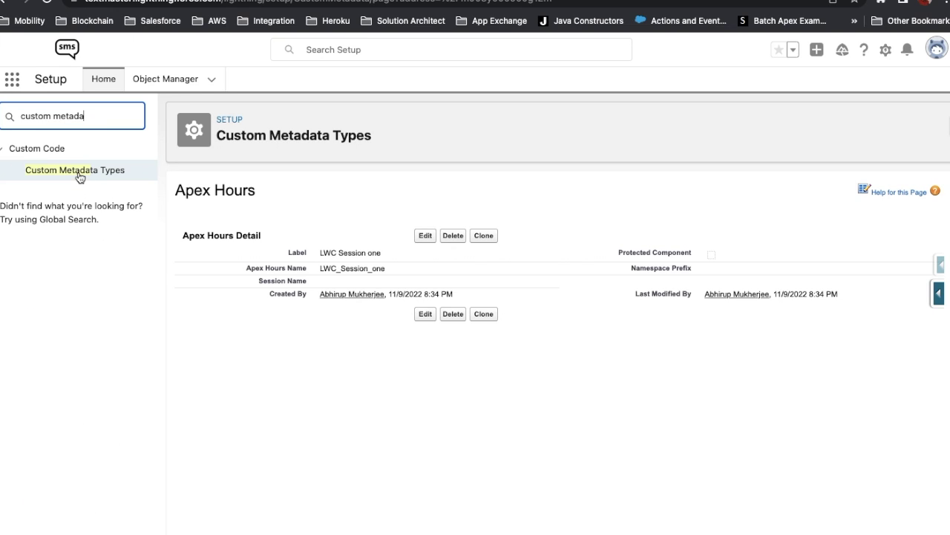
{"action": "left_click", "coordinate": [80, 175]}
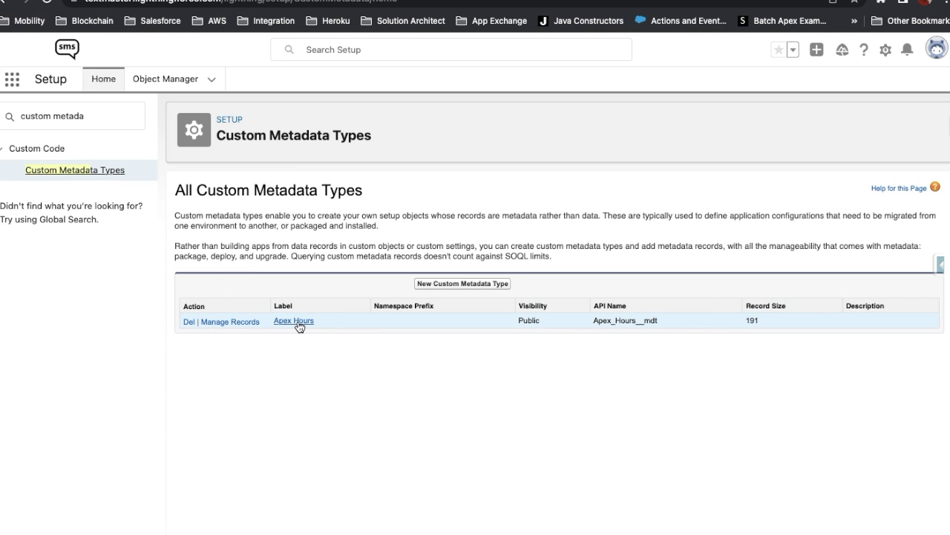
{"action": "left_click", "coordinate": [299, 323]}
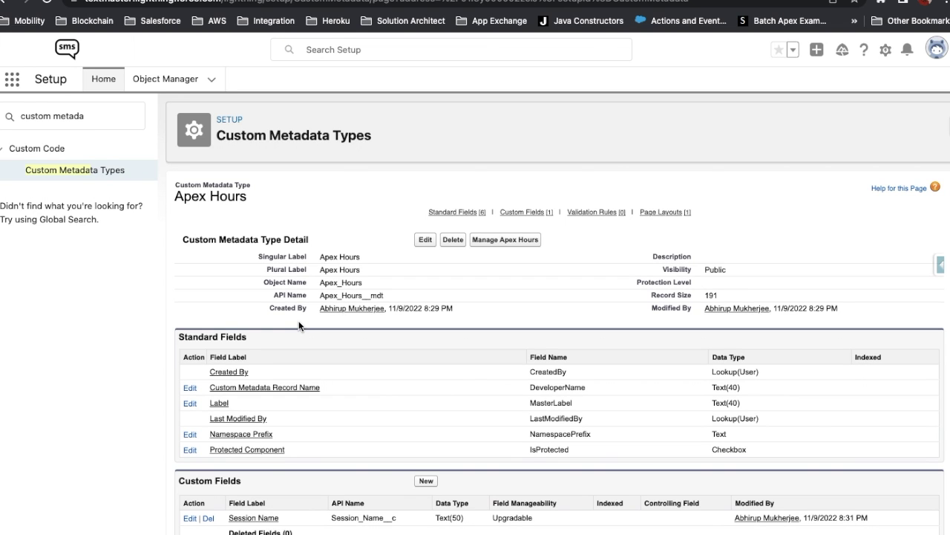
{"action": "scroll", "coordinate": [444, 365], "scroll_direction": "down", "scroll_amount": 3}
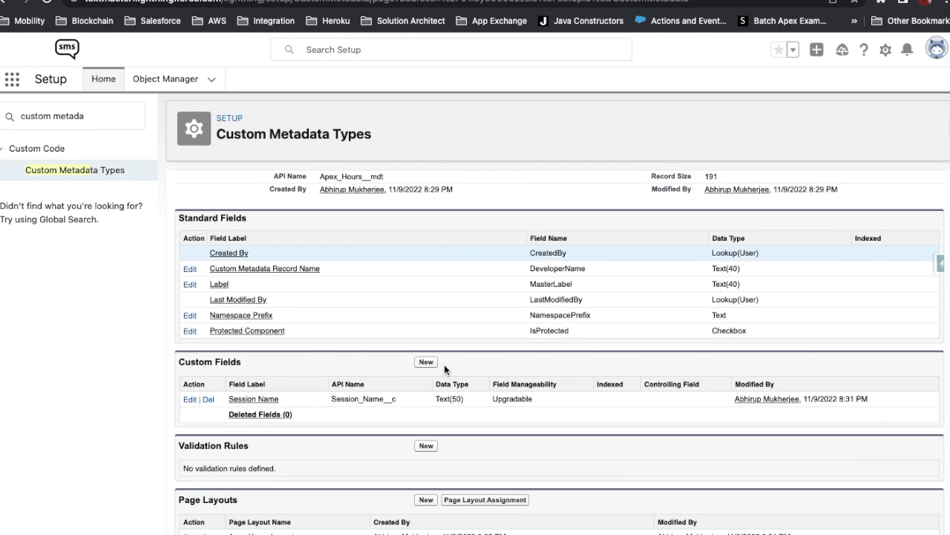
{"action": "scroll", "coordinate": [486, 319], "scroll_direction": "up", "scroll_amount": 2}
{"action": "scroll", "coordinate": [487, 320], "scroll_direction": "up", "scroll_amount": 3}
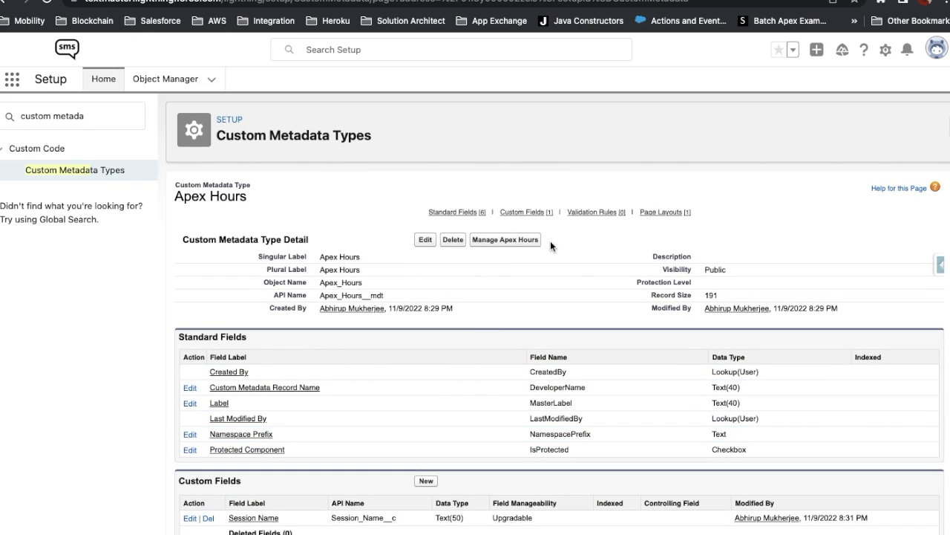
{"action": "left_click", "coordinate": [514, 242]}
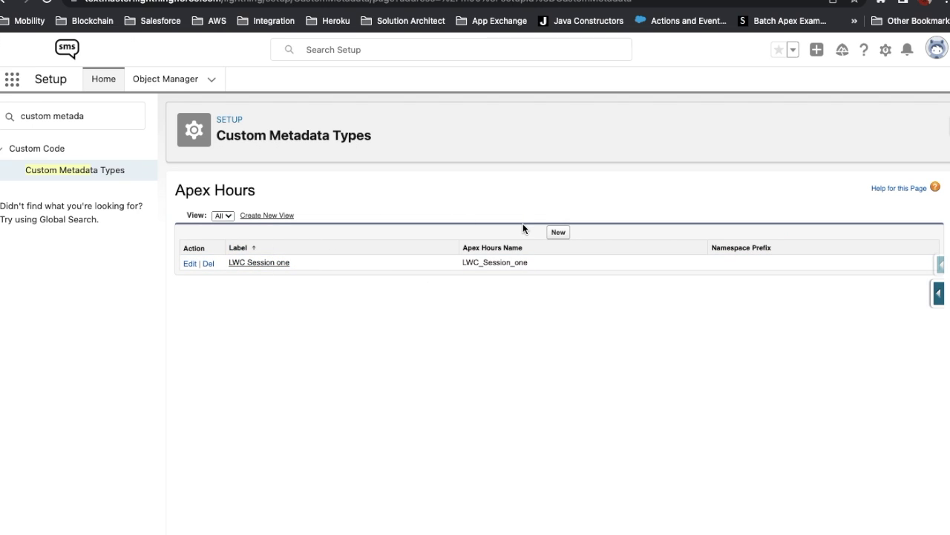
Open the Developer Console, and switch to the ApexHours-Custom Metadata deck in Google Slides to present it full screen.
{"action": "left_click", "coordinate": [885, 50]}
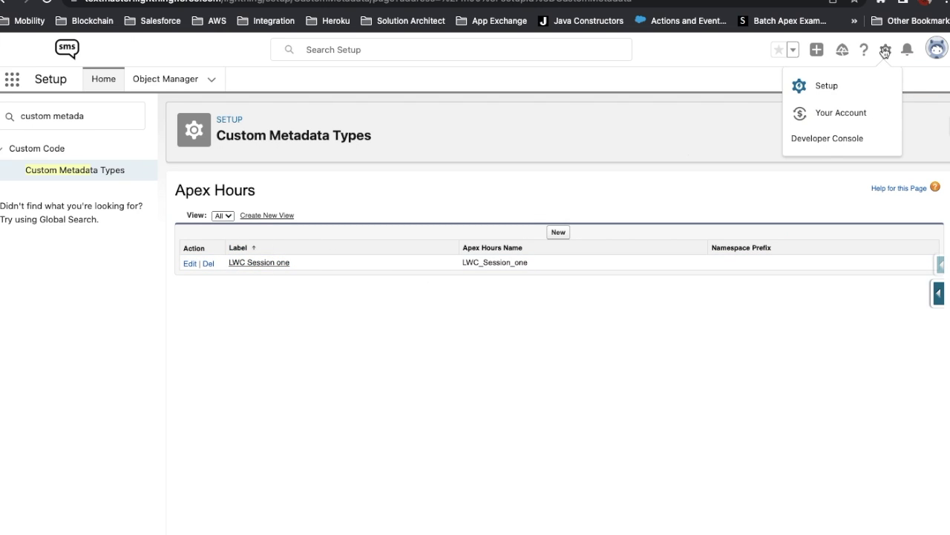
{"action": "left_click", "coordinate": [872, 139]}
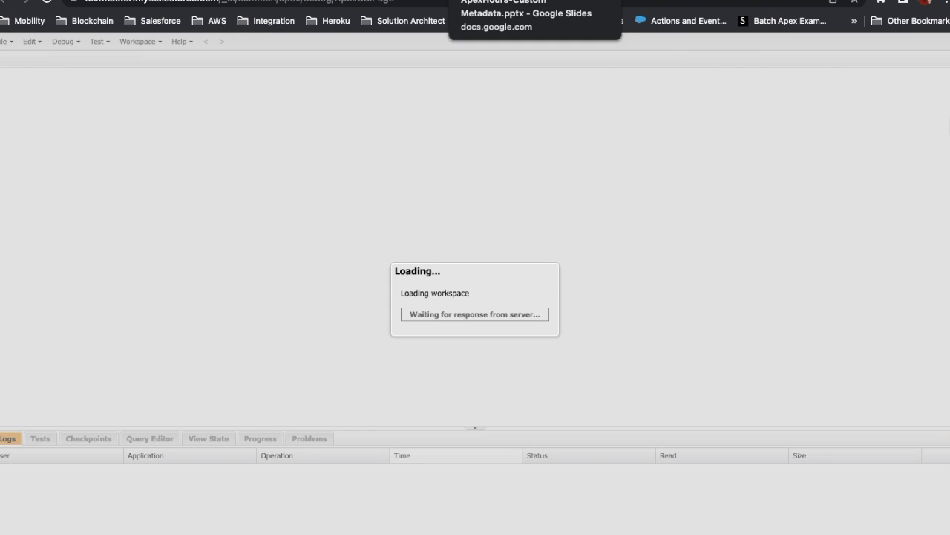
{"action": "left_click", "coordinate": [520, 0]}
{"action": "left_click", "coordinate": [777, 57]}
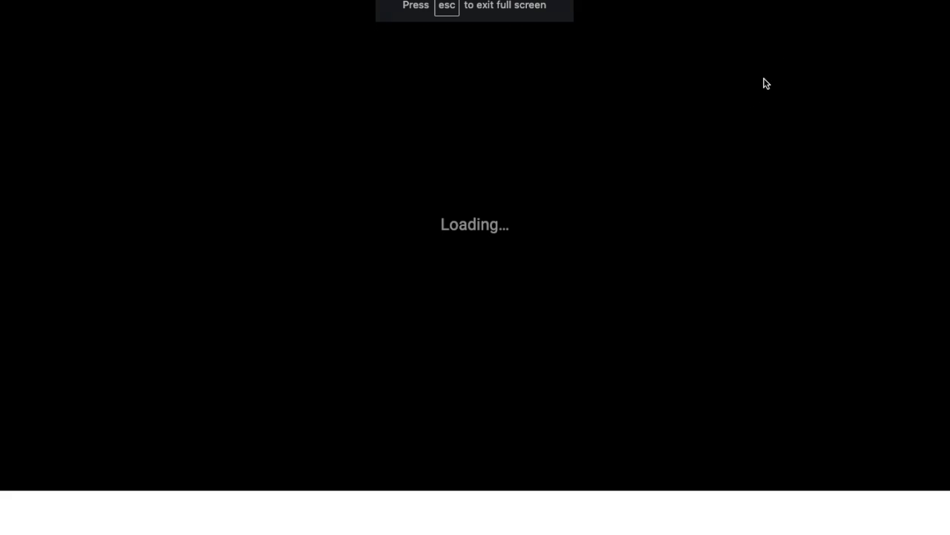
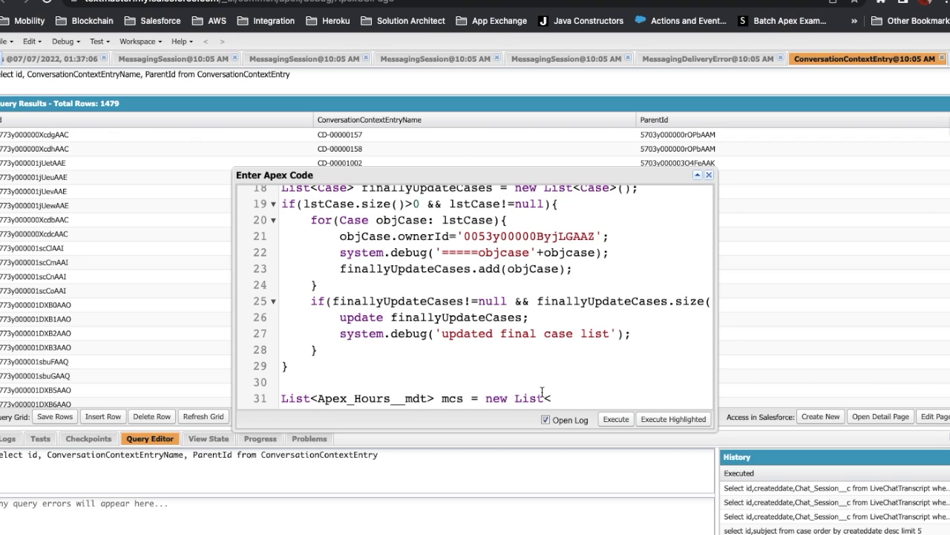
Look at the Apex snippet in Visual Studio Code, return to the Developer Console, and move the Enter Apex Code window higher.
{"action": "key", "text": "ctrl+Left"}
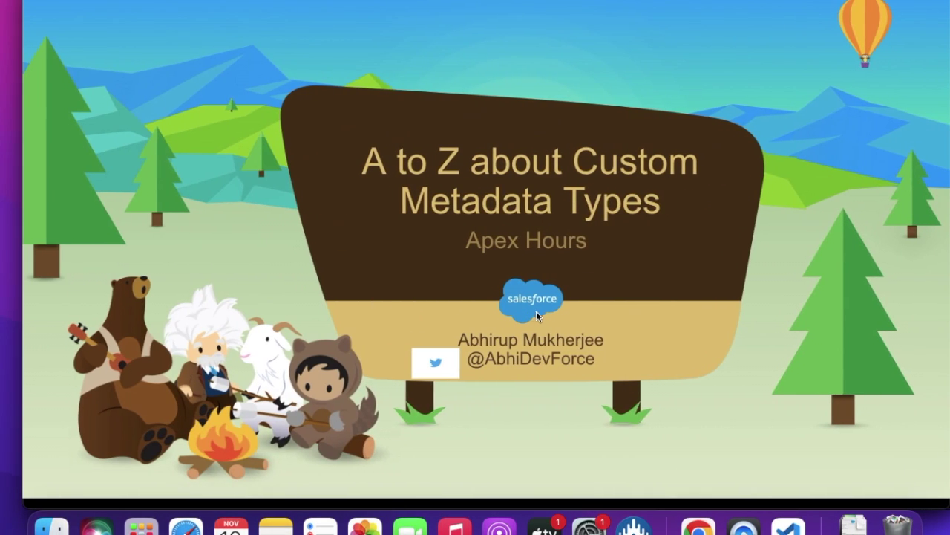
{"action": "left_click", "coordinate": [789, 526]}
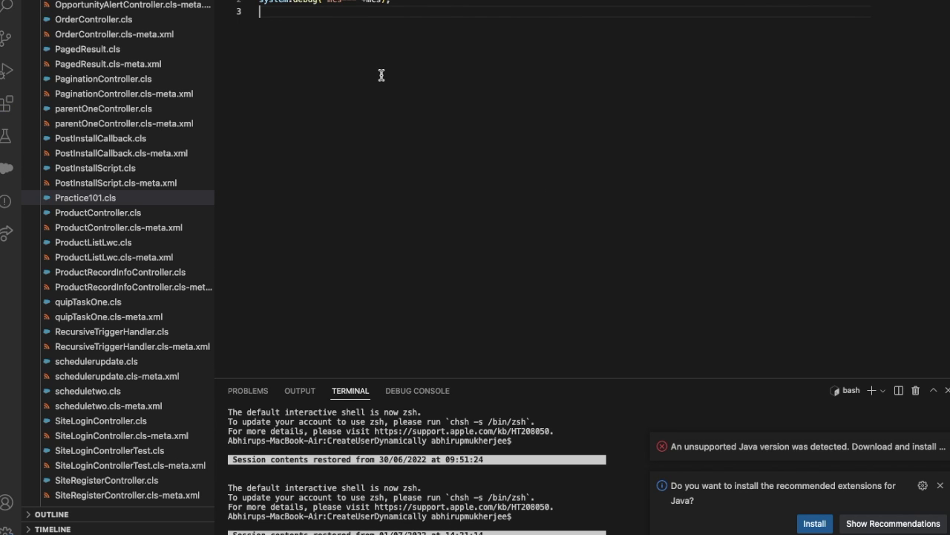
{"action": "key", "text": "ctrl+Right"}
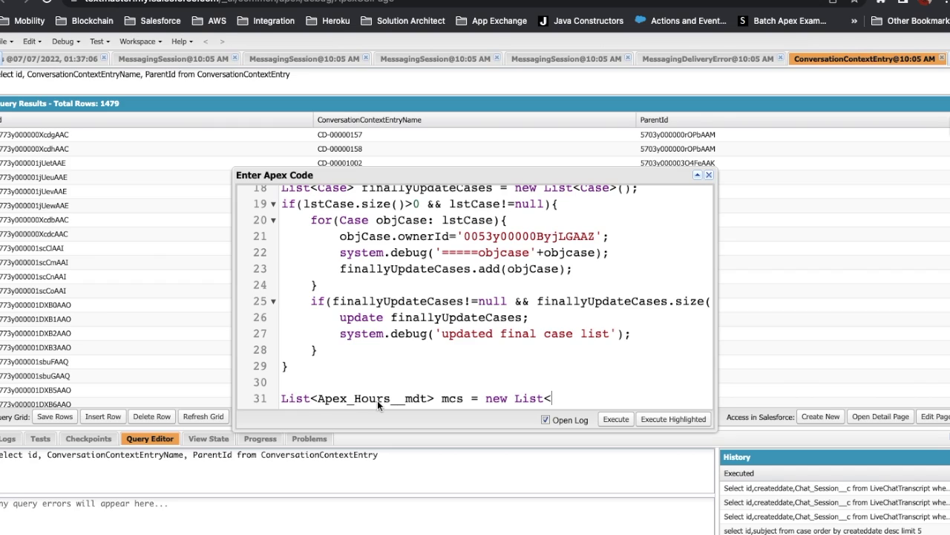
{"action": "left_click_drag", "start_coordinate": [533, 179], "coordinate": [532, 96]}
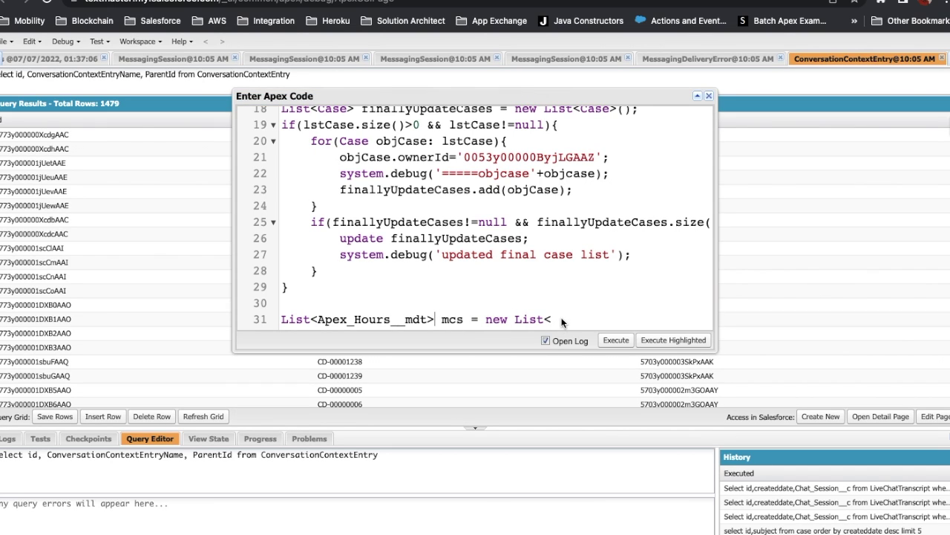
{"action": "key", "text": "super+a"}
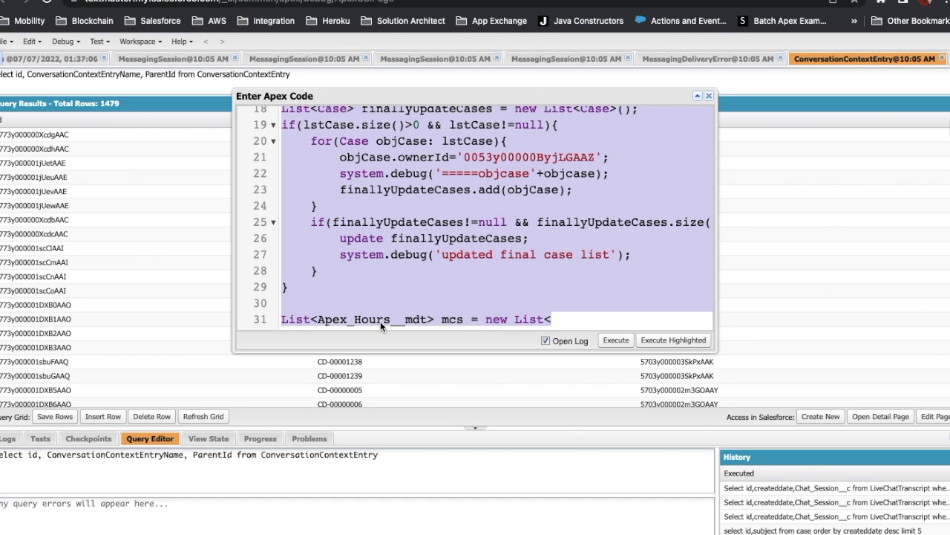
{"action": "key", "text": "BackSpace"}
{"action": "key", "text": "super+z"}
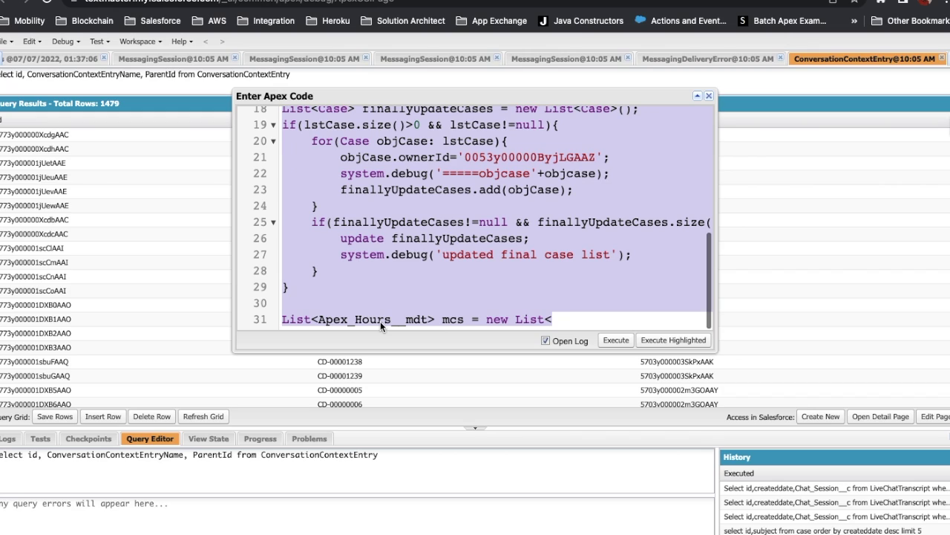
Delete the unfinished "= new List<" assignment from the Apex_Hours__mdt list declaration on line 31 of the Apex code.
{"action": "key", "text": "Right"}
{"action": "key", "text": "BackSpace"}
{"action": "key", "text": "BackSpace"}
{"action": "key", "text": "BackSpace"}
{"action": "key", "text": "BackSpace"}
{"action": "key", "text": "BackSpace"}
{"action": "key", "text": "BackSpace"}
{"action": "key", "text": "BackSpace"}
{"action": "key", "text": "BackSpace"}
{"action": "key", "text": "BackSpace"}
{"action": "key", "text": "BackSpace"}
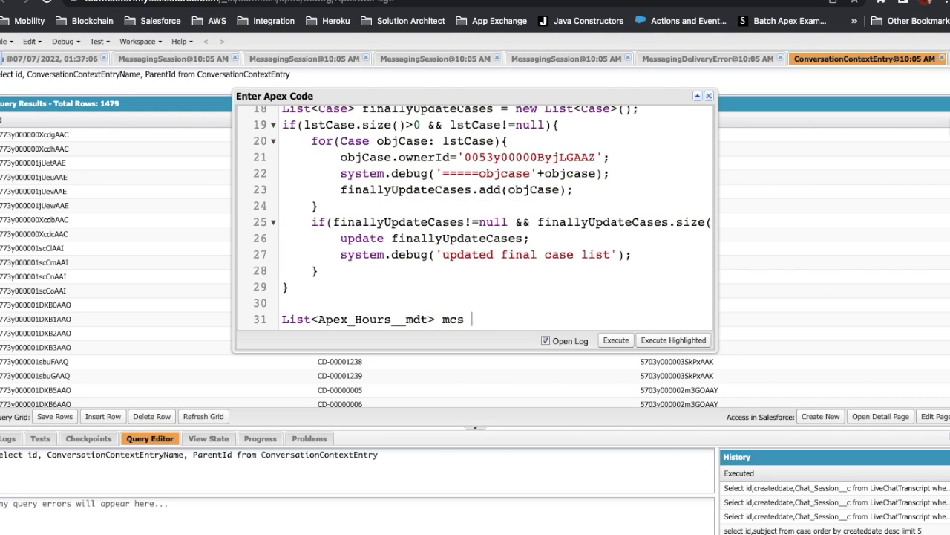
Delete the remaining List<Apex_Hours__mdt> mcs declaration so that line 31 of the Apex code is empty.
{"action": "key", "text": "BackSpace"}
{"action": "key", "text": "BackSpace"}
{"action": "key", "text": "BackSpace"}
{"action": "key", "text": "BackSpace"}
{"action": "key", "text": "BackSpace"}
{"action": "key", "text": "BackSpace"}
{"action": "key", "text": "BackSpace"}
{"action": "key", "text": "BackSpace"}
{"action": "key", "text": "BackSpace"}
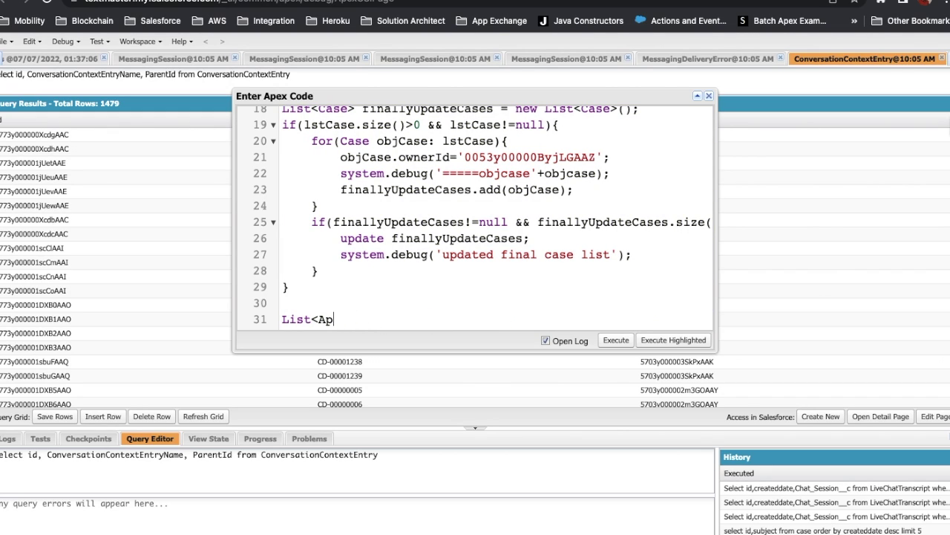
{"action": "key", "text": "BackSpace"}
{"action": "key", "text": "BackSpace"}
{"action": "key", "text": "BackSpace"}
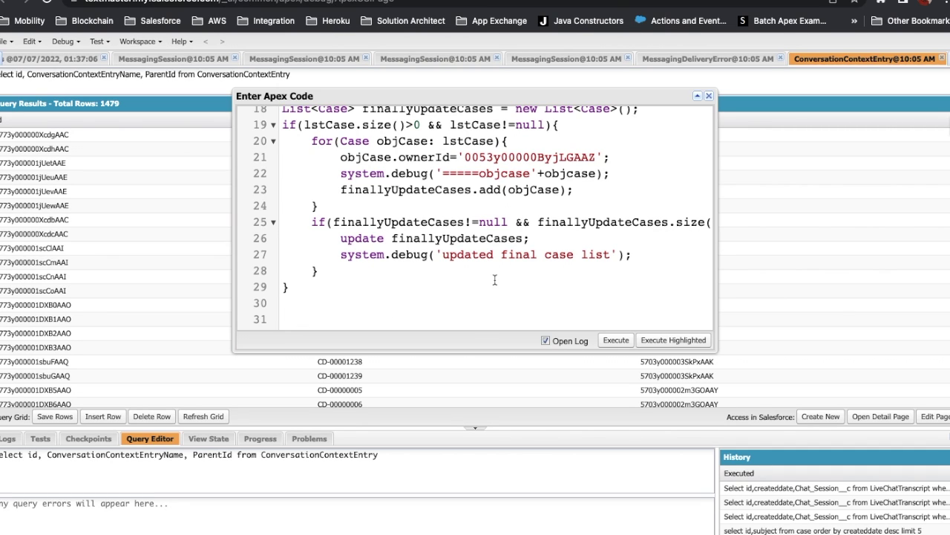
Insert the Visual Studio Code snippet from line 31: List<Apex_Hours__mdt> mcs = Apex_Hours__mdt.getAll().values(); followed by system.debug('mcs---'+mcs);.
{"action": "key", "text": "ctrl+Left"}
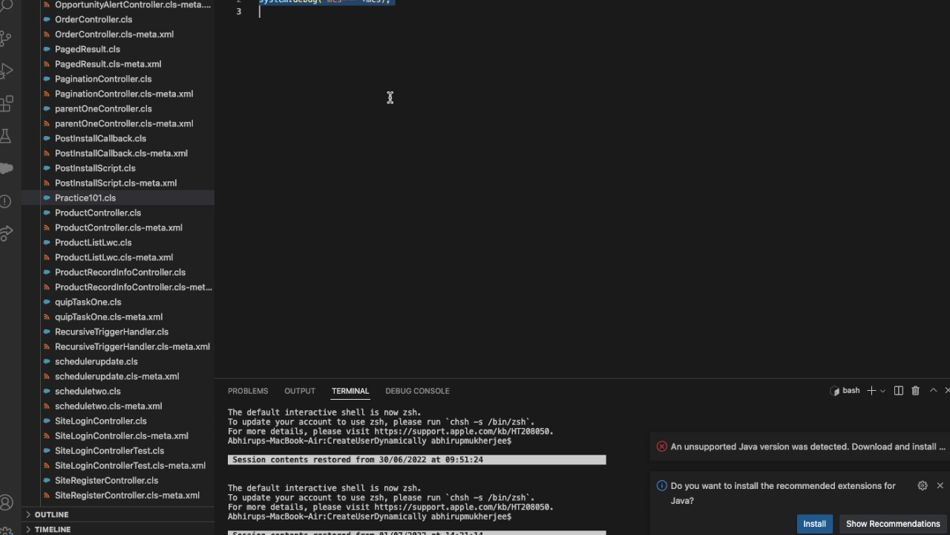
{"action": "key", "text": "ctrl+Right"}
{"action": "type", "text": "List<Apex_Hours__mdt> mcs = Apex_Hours__mdt.getAll().values(); system.debug('mcs---'+mcs);"}
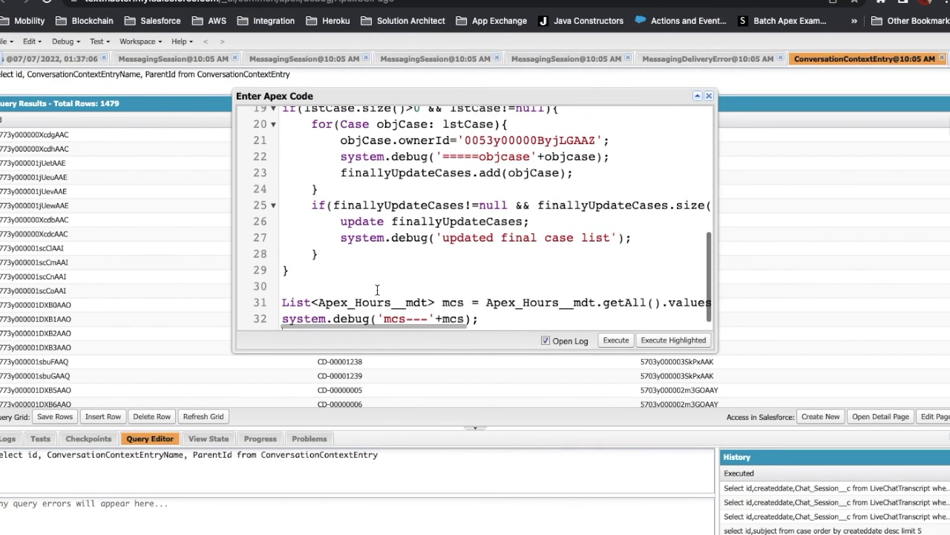
Examine the list type, variable and getAll().values() call, check the Map<DeveloperName, Values> note in the Google Slides deck, and return to the Developer Console.
{"action": "scroll", "coordinate": [386, 297], "scroll_direction": "down", "scroll_amount": 1}
{"action": "double_click", "coordinate": [353, 290]}
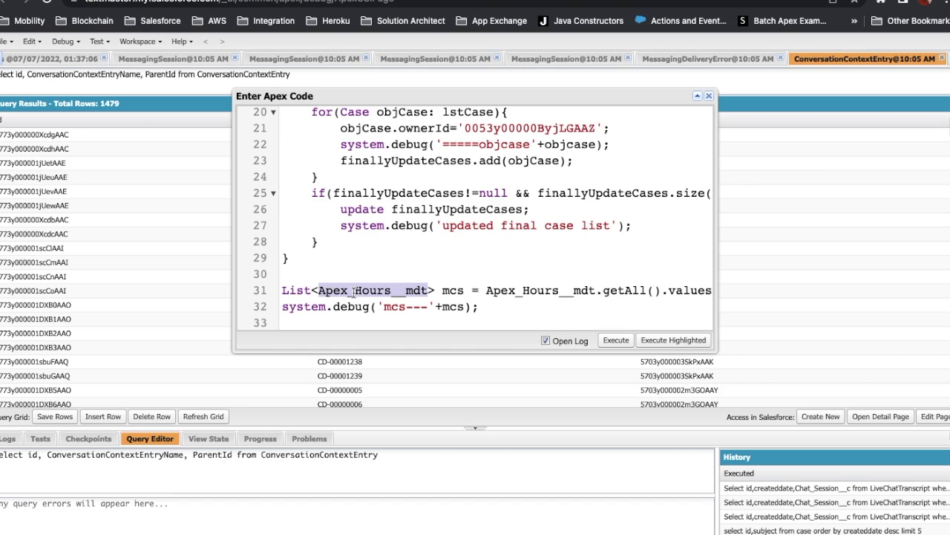
{"action": "double_click", "coordinate": [453, 291]}
{"action": "scroll", "coordinate": [543, 303], "scroll_direction": "right", "scroll_amount": 2}
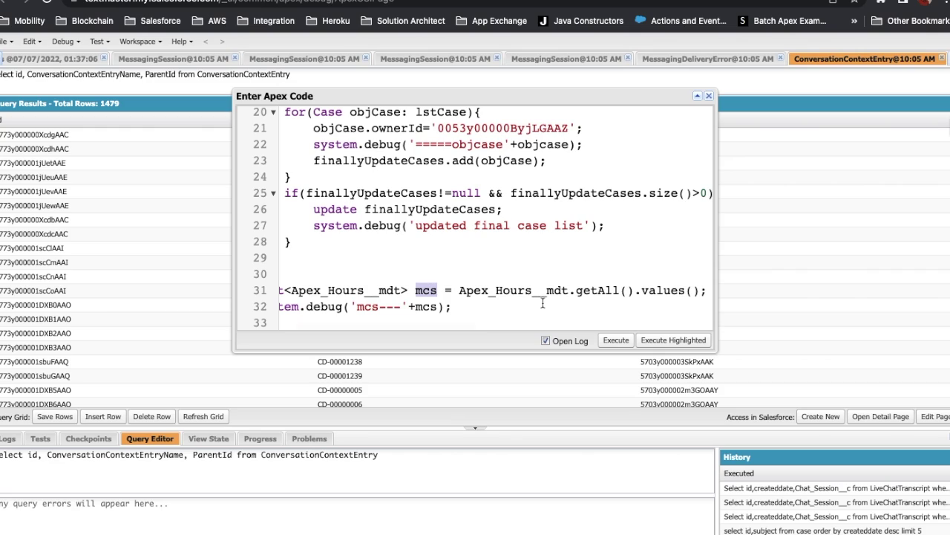
{"action": "left_click_drag", "start_coordinate": [634, 290], "coordinate": [575, 290]}
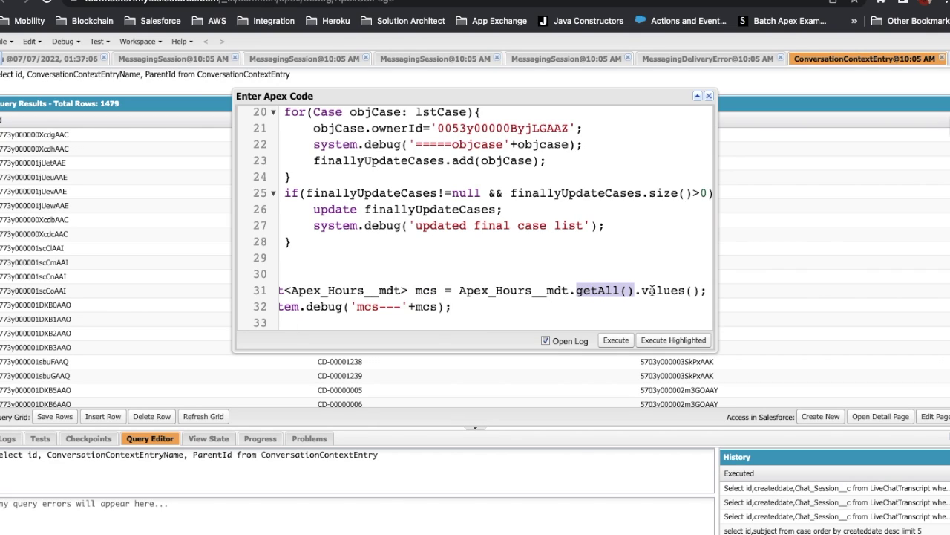
{"action": "double_click", "coordinate": [650, 290]}
{"action": "key", "text": "ctrl+Tab"}
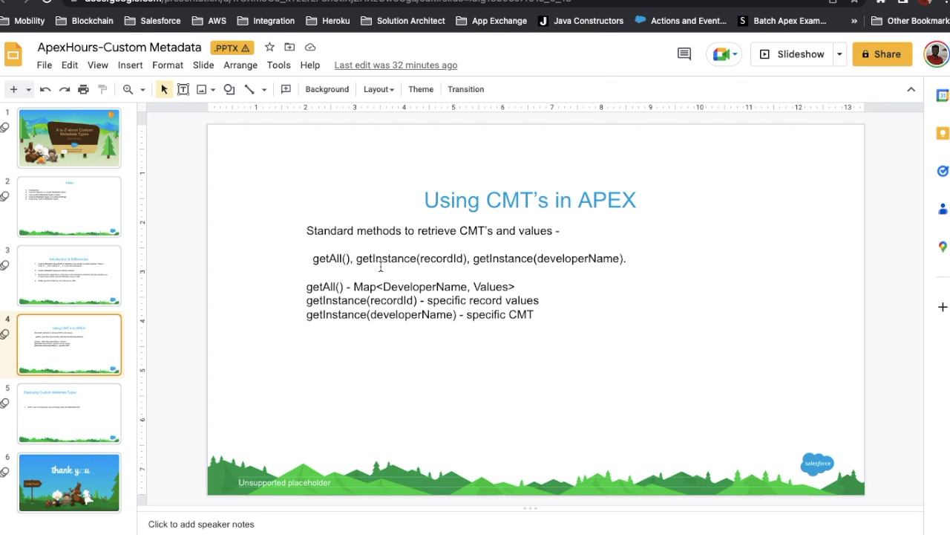
{"action": "left_click_drag", "start_coordinate": [354, 286], "coordinate": [528, 289]}
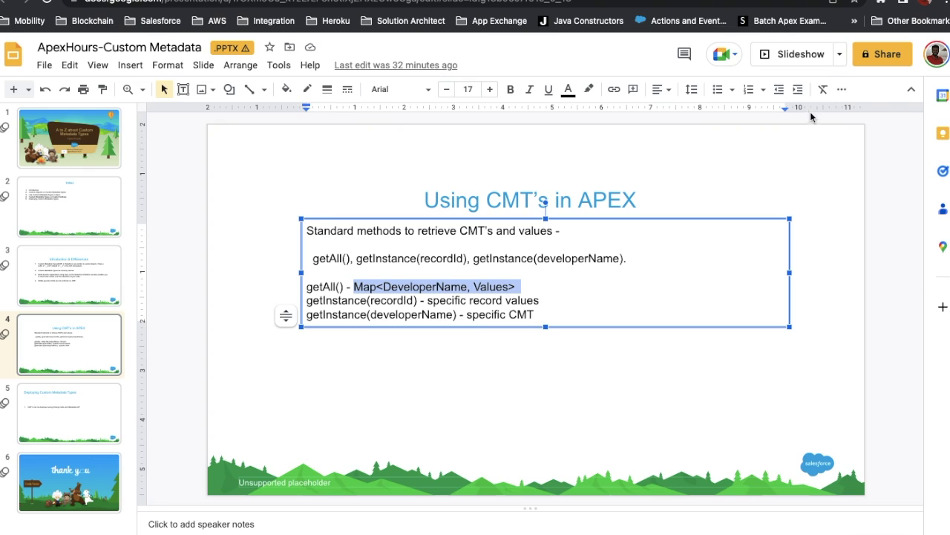
{"action": "left_click", "coordinate": [503, 1]}
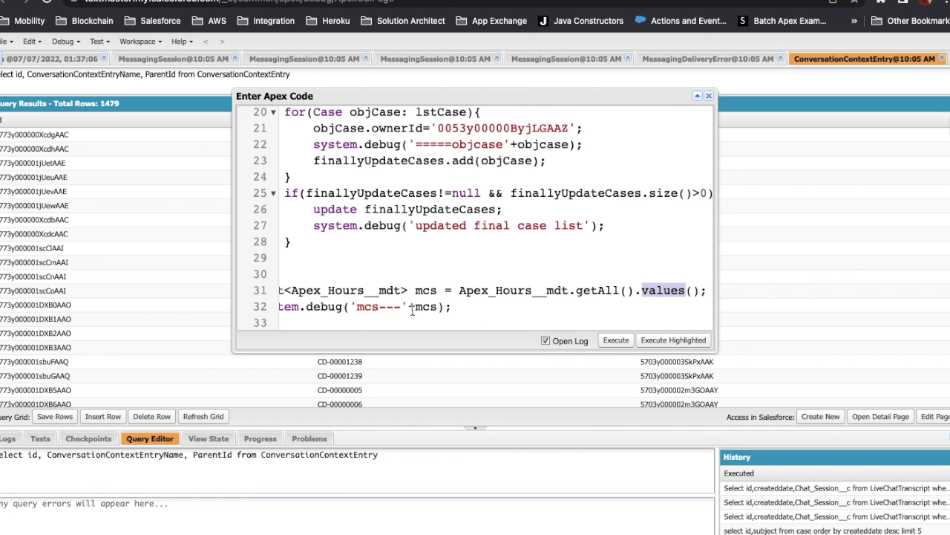
Execute only the Apex_Hours__mdt list and debug lines, and limit the execution log to debug entries.
{"action": "scroll", "coordinate": [412, 311], "scroll_direction": "left", "scroll_amount": 2}
{"action": "left_click_drag", "start_coordinate": [479, 306], "coordinate": [282, 290]}
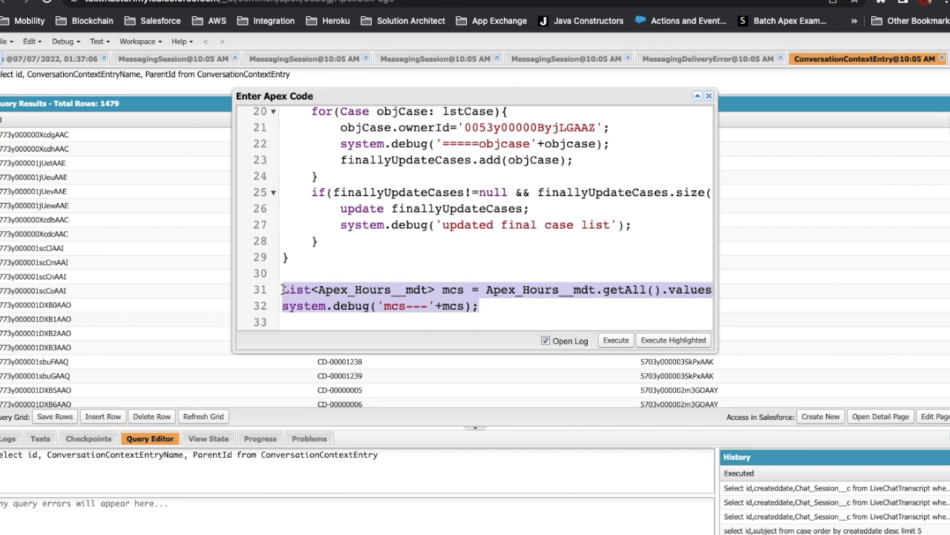
{"action": "left_click", "coordinate": [650, 341]}
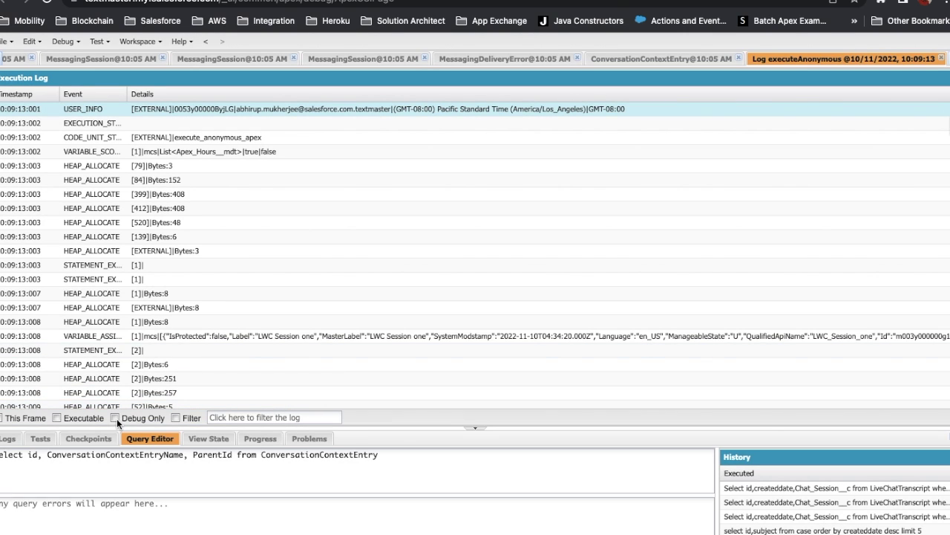
{"action": "left_click", "coordinate": [115, 417]}
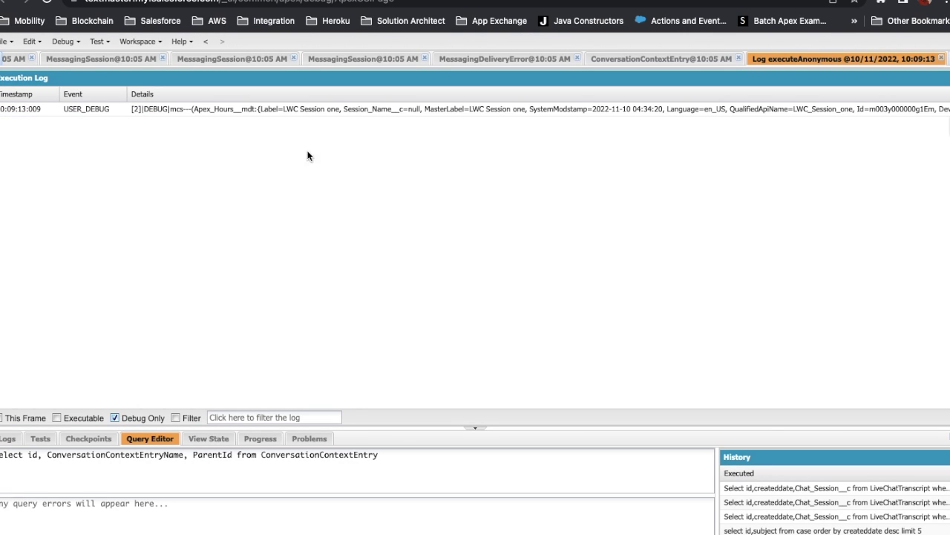
Open the full details of the USER_DEBUG log line, examine the record's label and Id, and close them.
{"action": "double_click", "coordinate": [365, 109]}
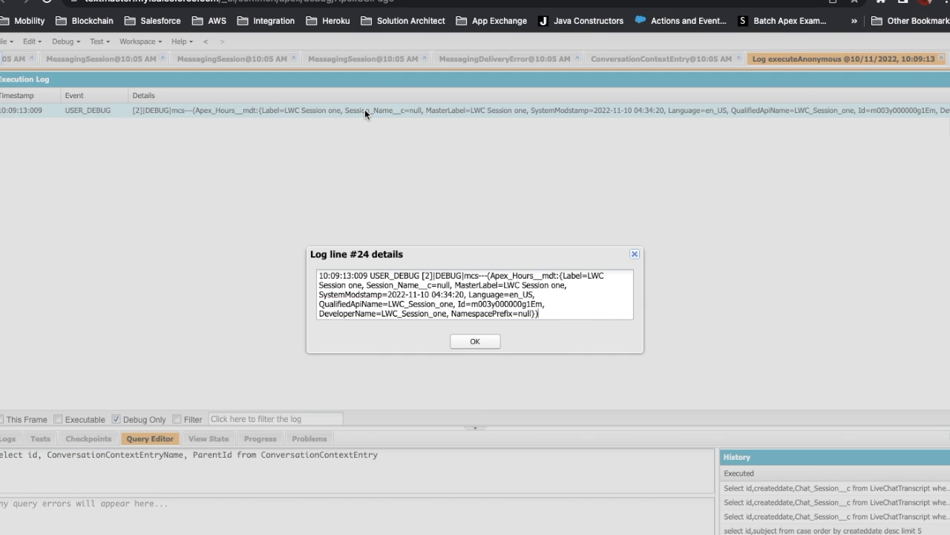
{"action": "right_click", "coordinate": [544, 304]}
{"action": "left_click", "coordinate": [590, 282]}
{"action": "left_click_drag", "start_coordinate": [588, 276], "coordinate": [366, 286]}
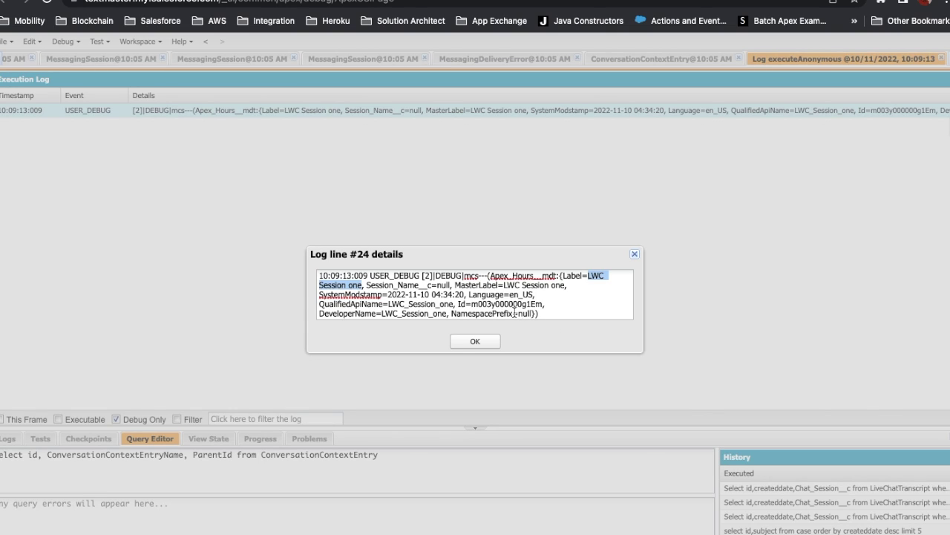
{"action": "double_click", "coordinate": [491, 307]}
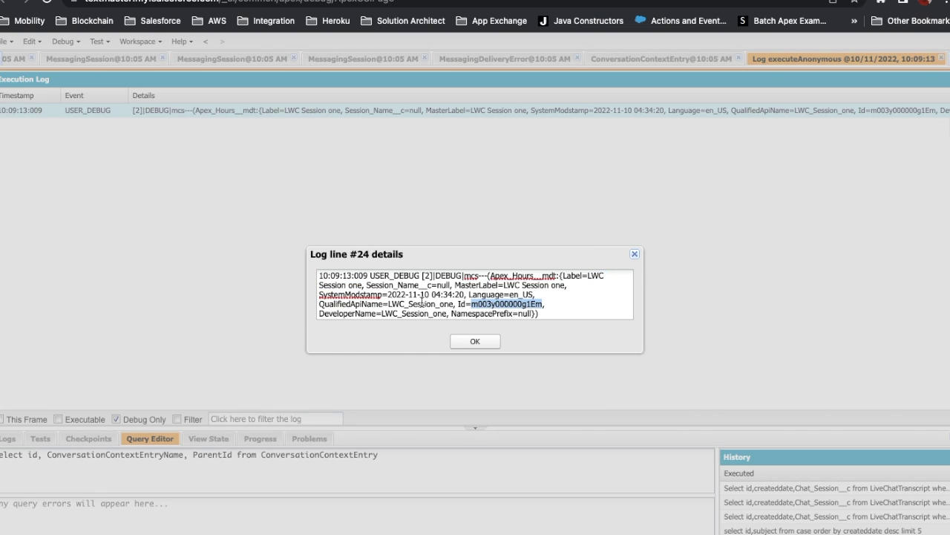
{"action": "left_click", "coordinate": [476, 341]}
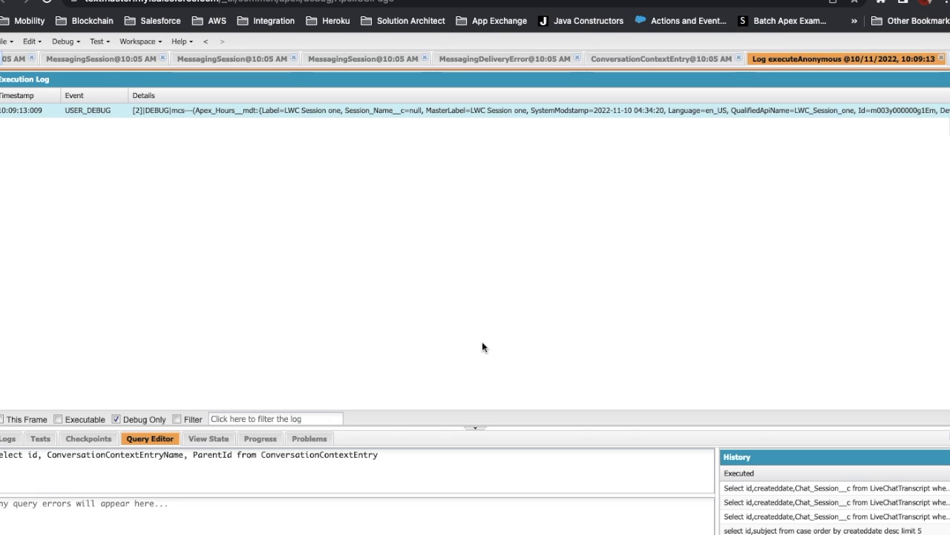
{"action": "key", "text": "ctrl+e"}
{"action": "scroll", "coordinate": [475, 240], "scroll_direction": "right", "scroll_amount": 1}
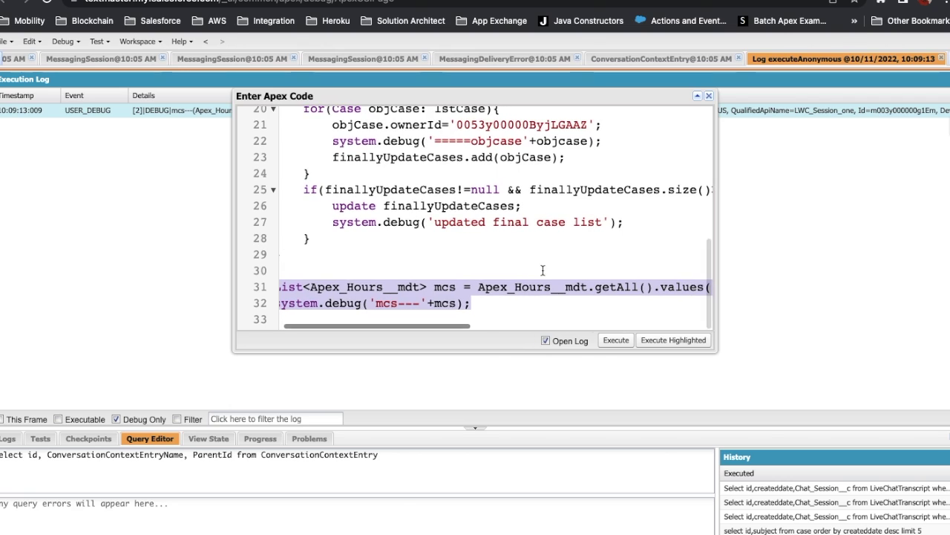
{"action": "scroll", "coordinate": [520, 267], "scroll_direction": "right", "scroll_amount": 3}
{"action": "scroll", "coordinate": [549, 278], "scroll_direction": "left", "scroll_amount": 4}
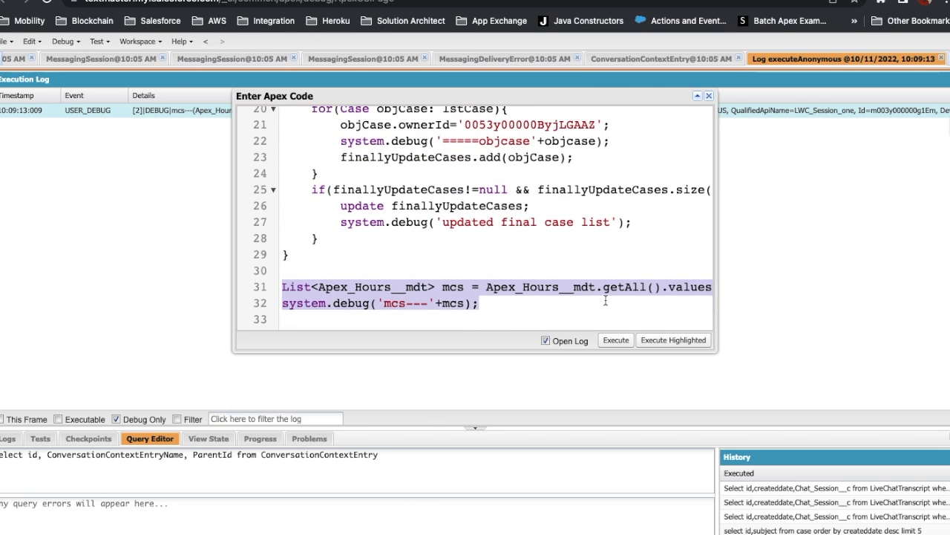
{"action": "scroll", "coordinate": [594, 295], "scroll_direction": "right", "scroll_amount": 2}
{"action": "scroll", "coordinate": [614, 303], "scroll_direction": "left", "scroll_amount": 2}
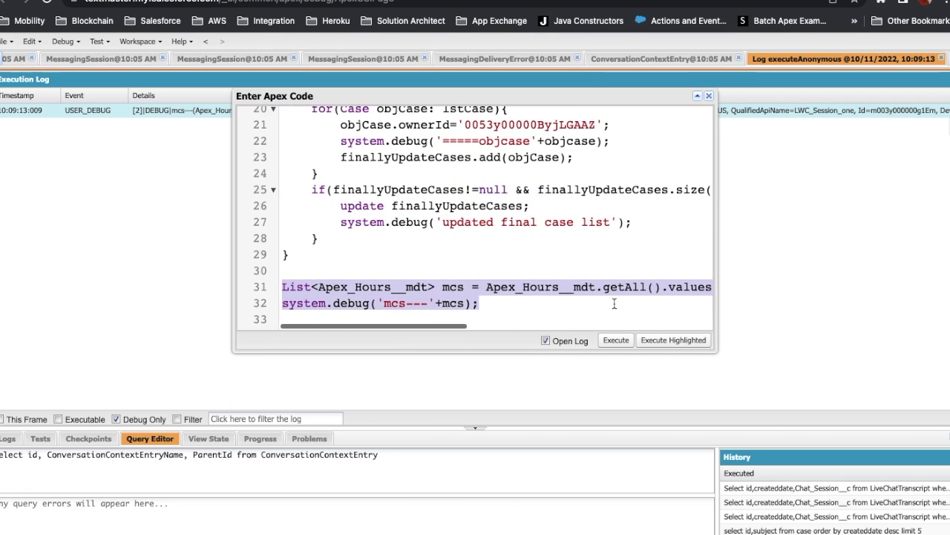
{"action": "left_click", "coordinate": [522, 312]}
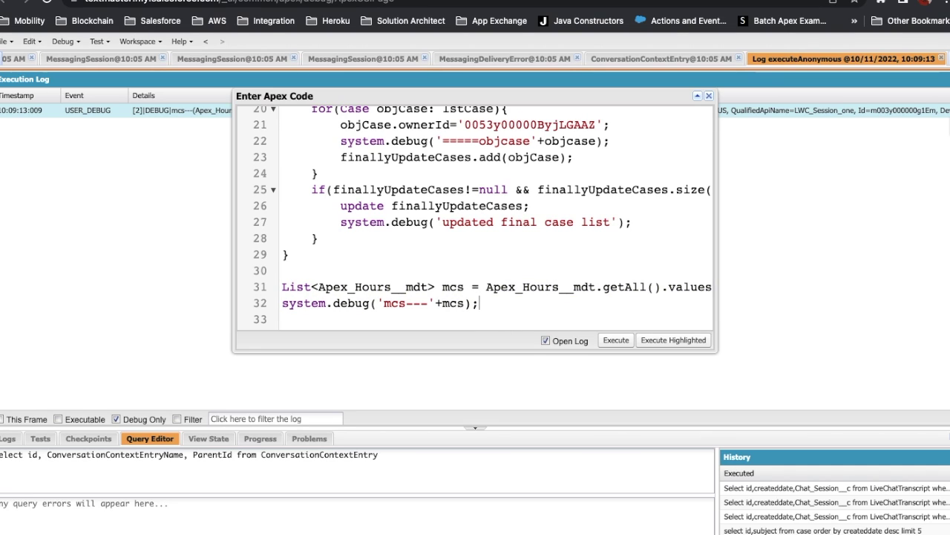
{"action": "key", "text": "Return"}
{"action": "key", "text": "Return"}
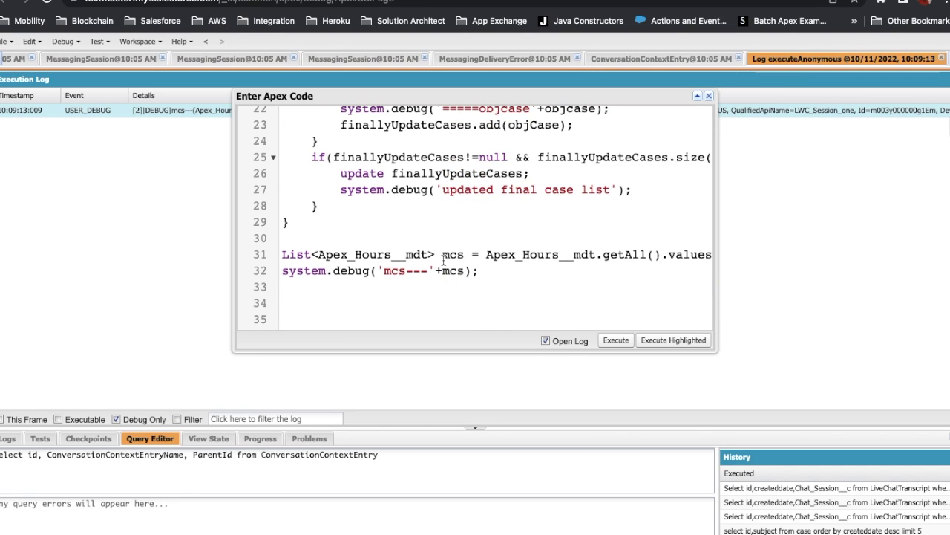
{"action": "type", "text": "Apex_Hours__mdt.getInstance('m003y000000g1Em'); system.debug('line 35 mcs---'+mcs);"}
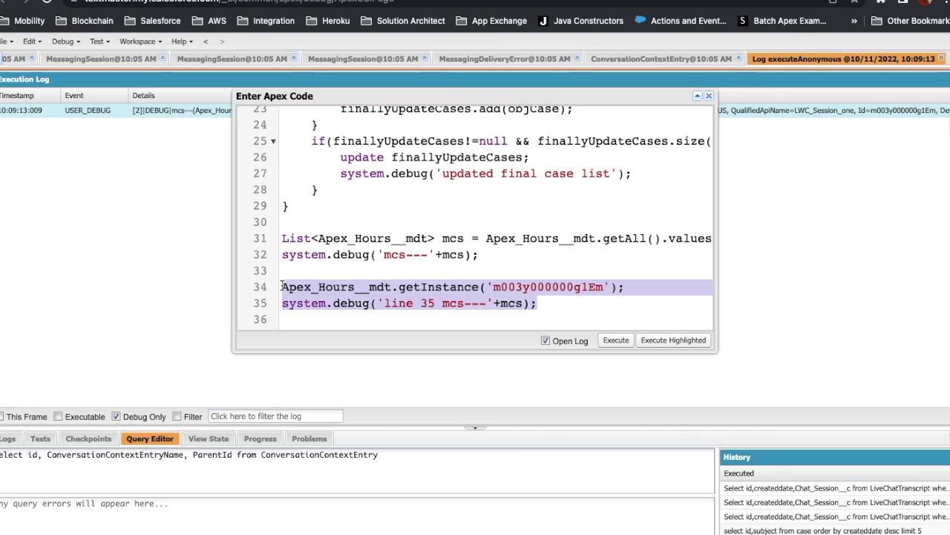
{"action": "key", "text": "ctrl+z"}
On line 34, replace both Games__mdt references with Apex_Hours__mdt and rename the variable to mcs.
{"action": "double_click", "coordinate": [346, 254]}
{"action": "key", "text": "ctrl+c"}
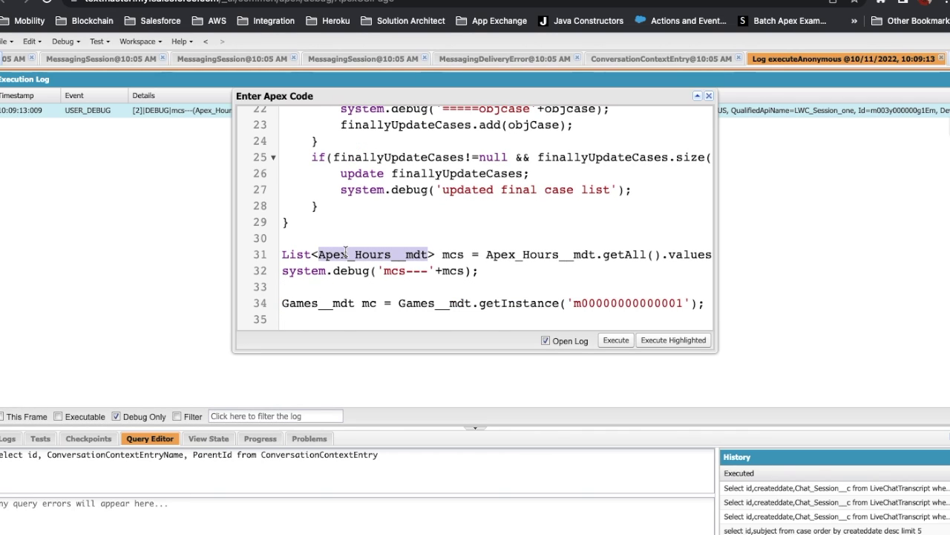
{"action": "double_click", "coordinate": [320, 303]}
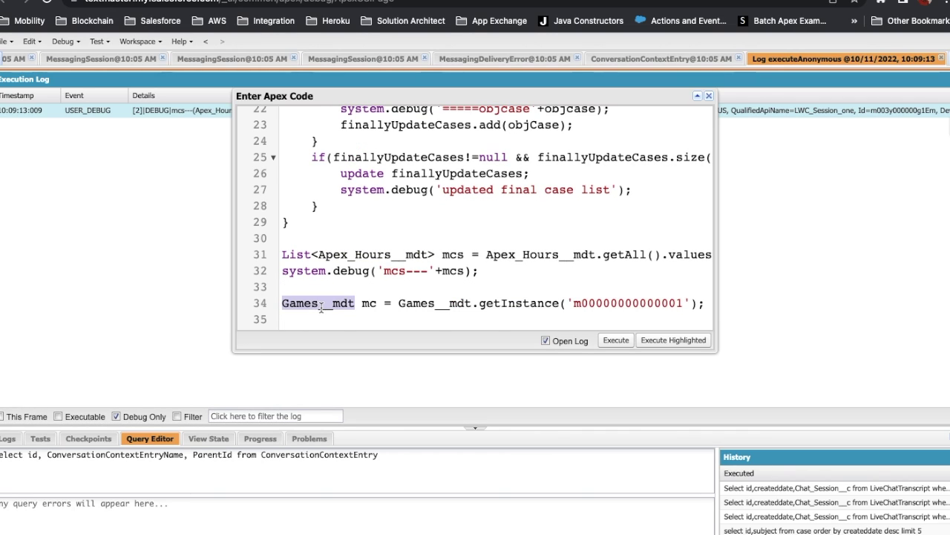
{"action": "key", "text": "ctrl+v"}
{"action": "scroll", "coordinate": [468, 293], "scroll_direction": "right", "scroll_amount": 2}
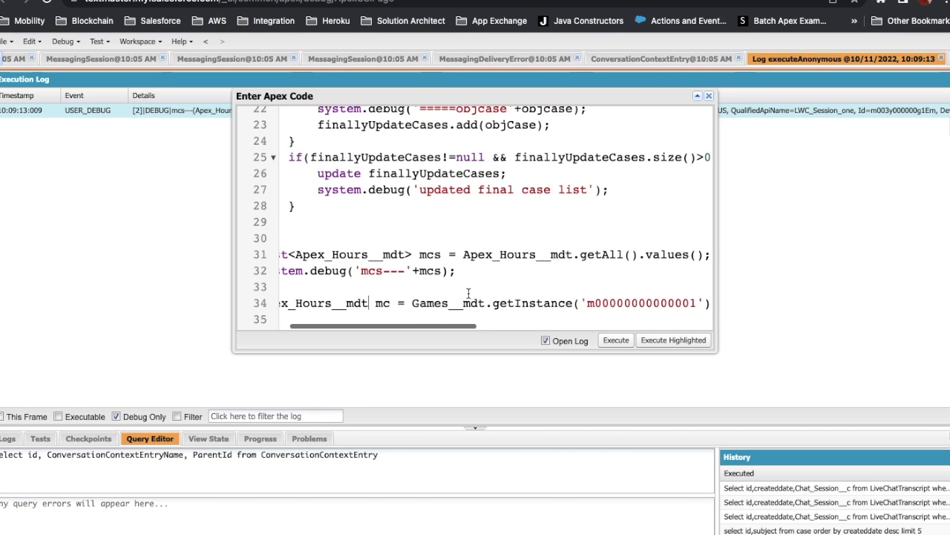
{"action": "type", "text": "s"}
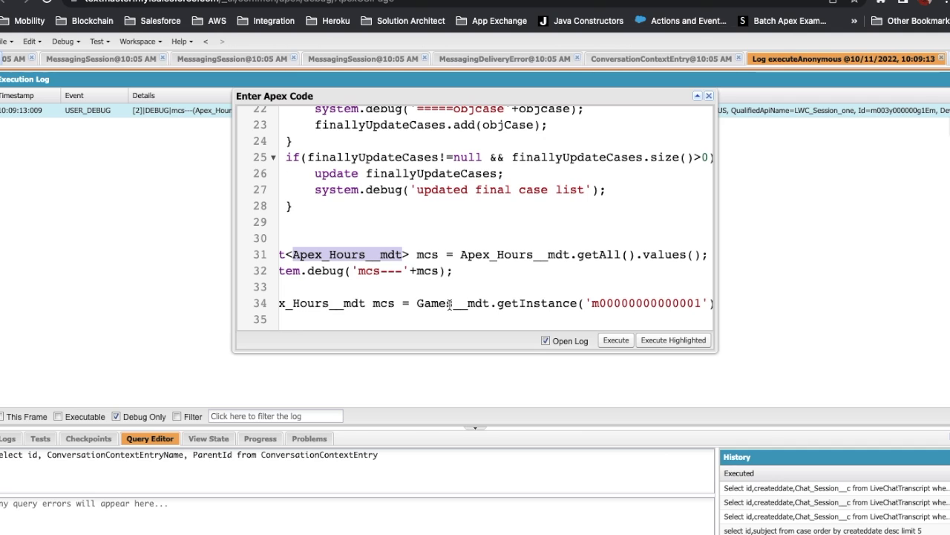
{"action": "double_click", "coordinate": [448, 304]}
{"action": "key", "text": "ctrl+v"}
{"action": "scroll", "coordinate": [540, 316], "scroll_direction": "right", "scroll_amount": 3}
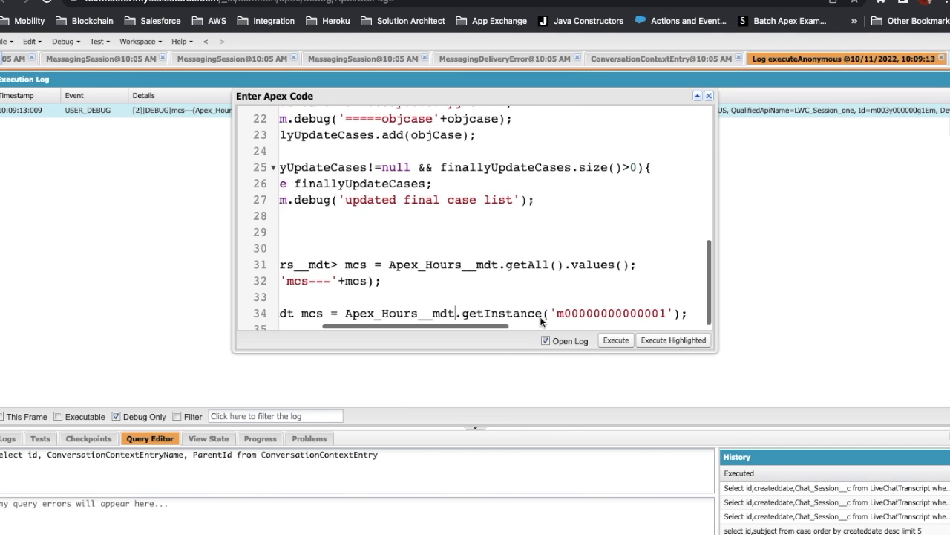
Replace the placeholder Id in the getInstance call with m003y000000g1Em, taken from the LWC Session one record's page in Setup.
{"action": "scroll", "coordinate": [540, 317], "scroll_direction": "down", "scroll_amount": 1}
{"action": "scroll", "coordinate": [540, 317], "scroll_direction": "left", "scroll_amount": 2}
{"action": "scroll", "coordinate": [540, 316], "scroll_direction": "right", "scroll_amount": 4}
{"action": "double_click", "coordinate": [566, 303]}
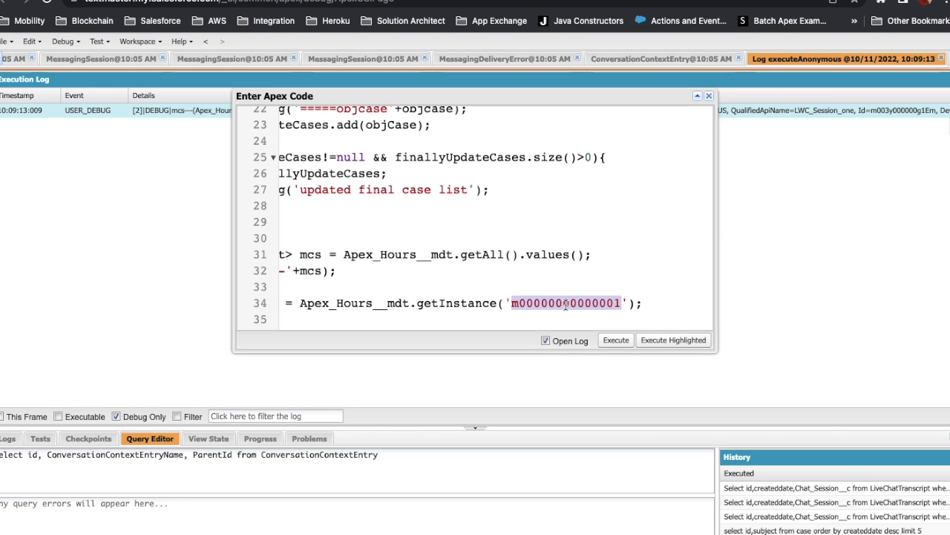
{"action": "key", "text": "BackSpace"}
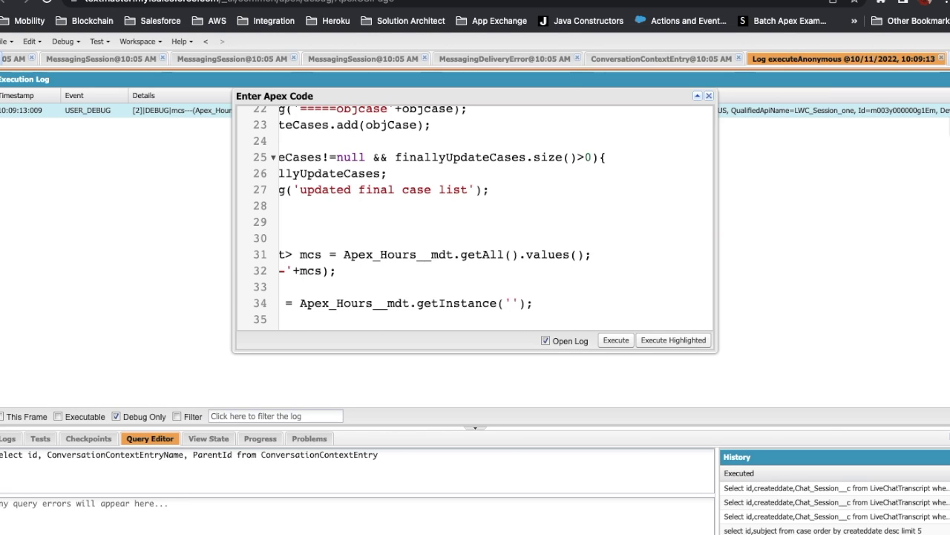
{"action": "left_click", "coordinate": [511, 1]}
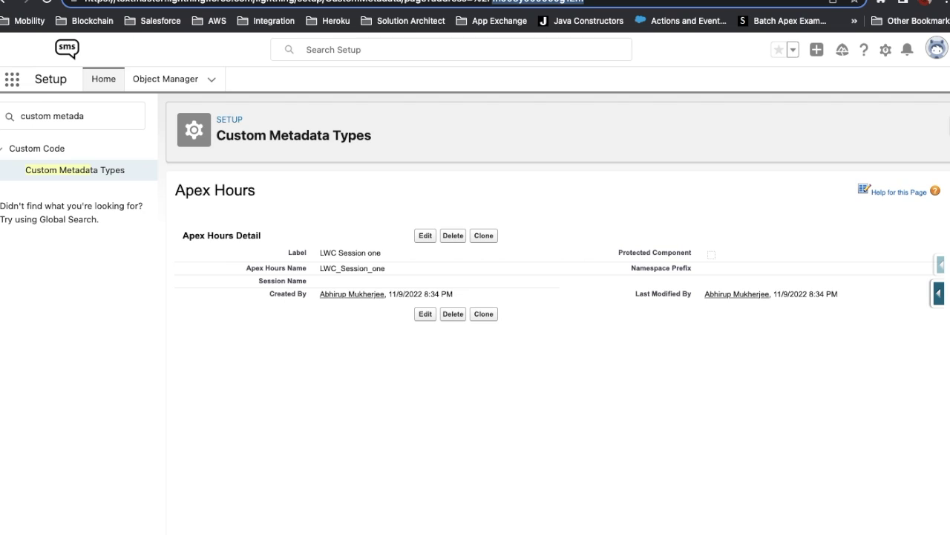
{"action": "left_click", "coordinate": [742, 1]}
{"action": "left_click", "coordinate": [697, 1]}
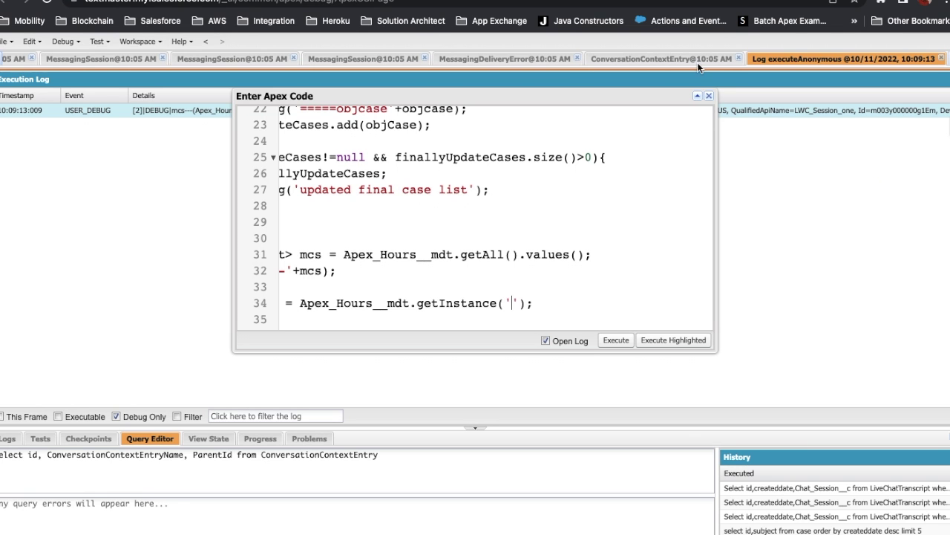
{"action": "type", "text": "m003y000000g1Em"}
Copy the system.debug('mcs---'+mcs); statement from line 32 to line 35, below the getInstance call.
{"action": "scroll", "coordinate": [520, 282], "scroll_direction": "left", "scroll_amount": 5}
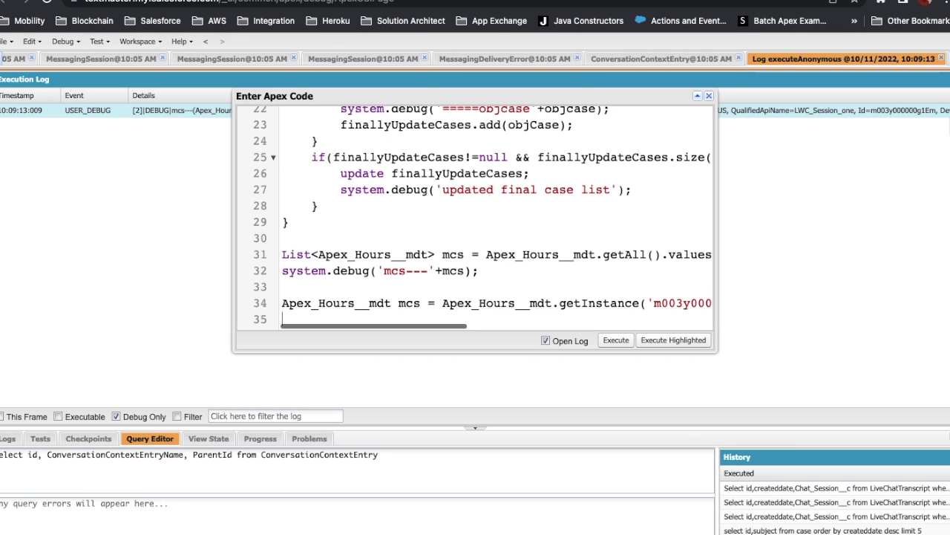
{"action": "left_click_drag", "start_coordinate": [479, 270], "coordinate": [283, 269]}
{"action": "key", "text": "ctrl+c"}
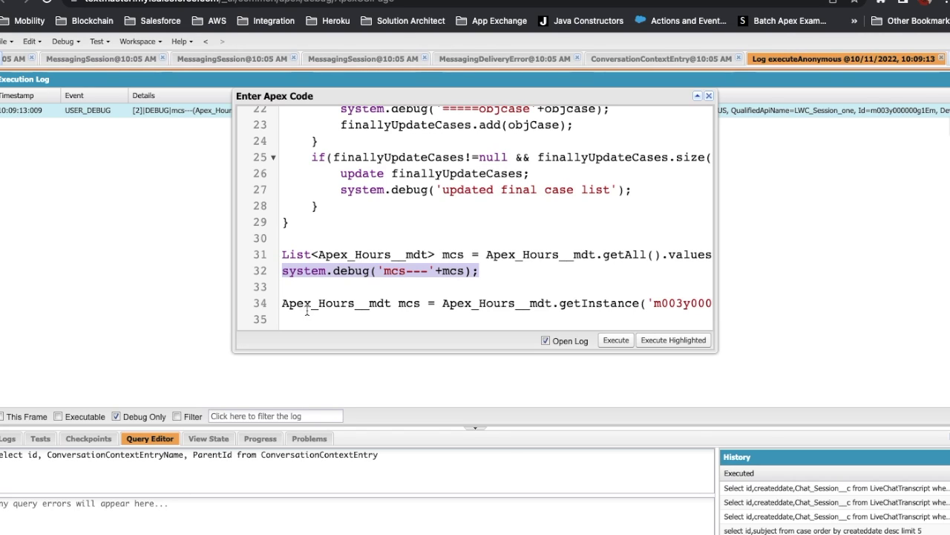
{"action": "left_click", "coordinate": [306, 319]}
{"action": "key", "text": "ctrl+v"}
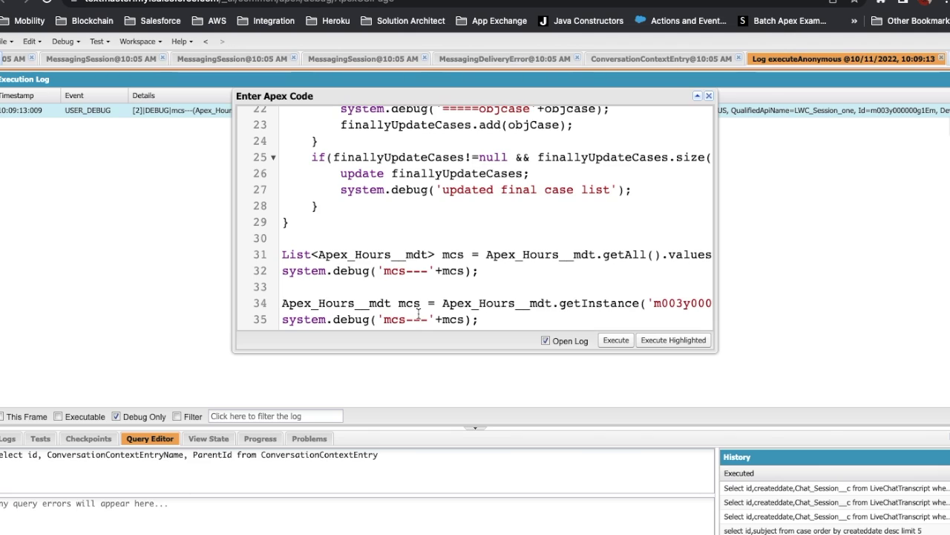
Change the label in the line 35 debug statement from mcs to line 35, so it reads 'line 35---'.
{"action": "key", "text": "Left"}
{"action": "key", "text": "Left"}
{"action": "key", "text": "Left"}
{"action": "key", "text": "Left"}
{"action": "key", "text": "Left"}
{"action": "key", "text": "Left"}
{"action": "key", "text": "Left"}
{"action": "key", "text": "Left"}
{"action": "key", "text": "Left"}
{"action": "key", "text": "Left"}
{"action": "key", "text": "Right"}
{"action": "key", "text": "BackSpace"}
{"action": "key", "text": "BackSpace"}
{"action": "key", "text": "BackSpace"}
{"action": "type", "text": "line 35"}
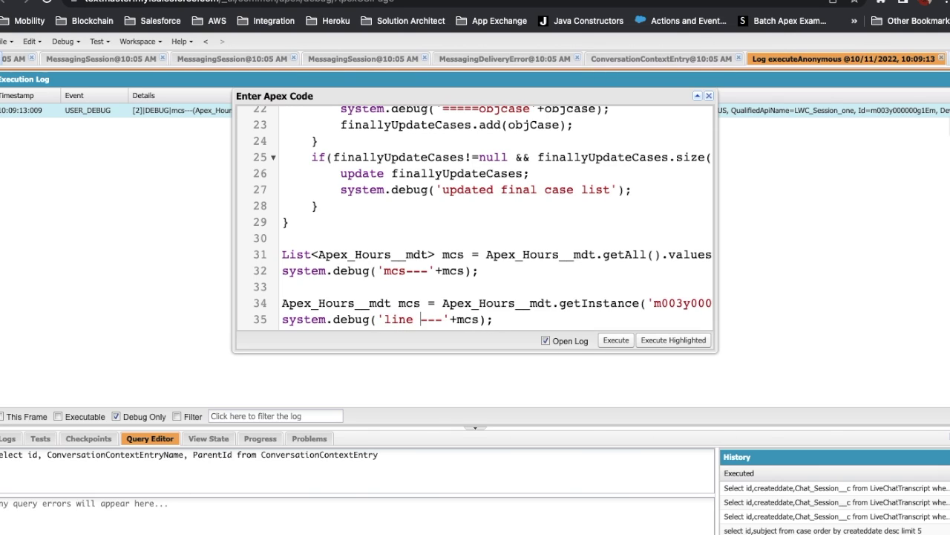
Execute only lines 34 and 35, the getInstance call and its debug statement, as anonymous Apex.
{"action": "scroll", "coordinate": [436, 271], "scroll_direction": "down", "scroll_amount": 1}
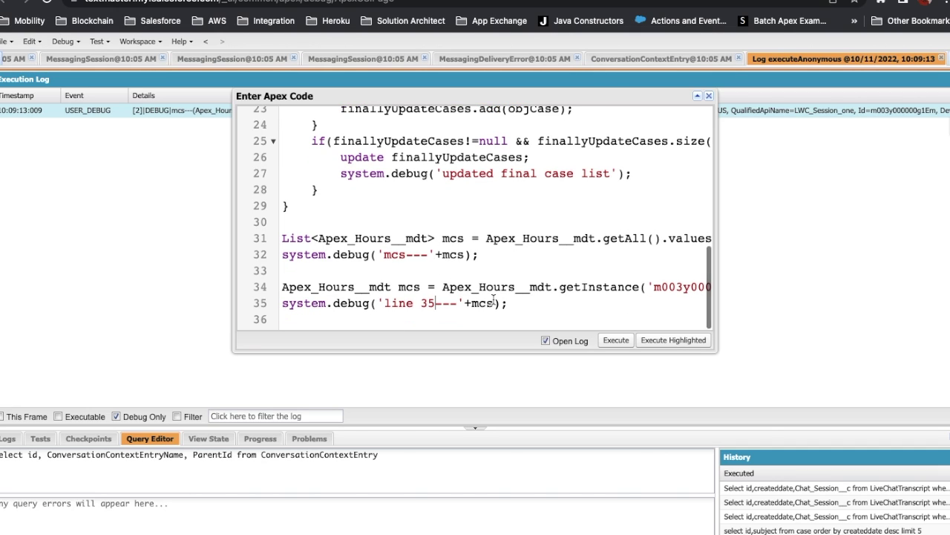
{"action": "scroll", "coordinate": [493, 298], "scroll_direction": "right", "scroll_amount": 5}
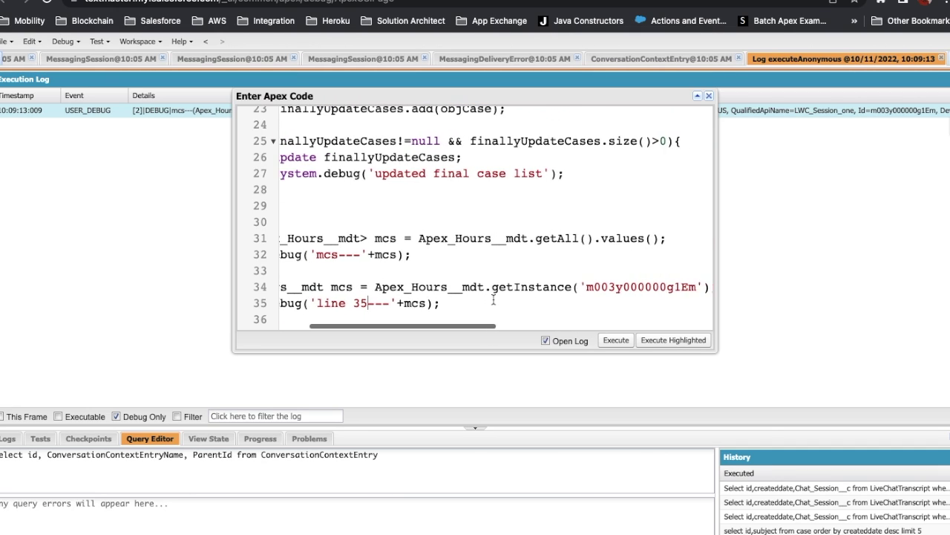
{"action": "scroll", "coordinate": [493, 299], "scroll_direction": "left", "scroll_amount": 5}
{"action": "scroll", "coordinate": [493, 298], "scroll_direction": "up", "scroll_amount": 1}
{"action": "scroll", "coordinate": [493, 298], "scroll_direction": "down", "scroll_amount": 1}
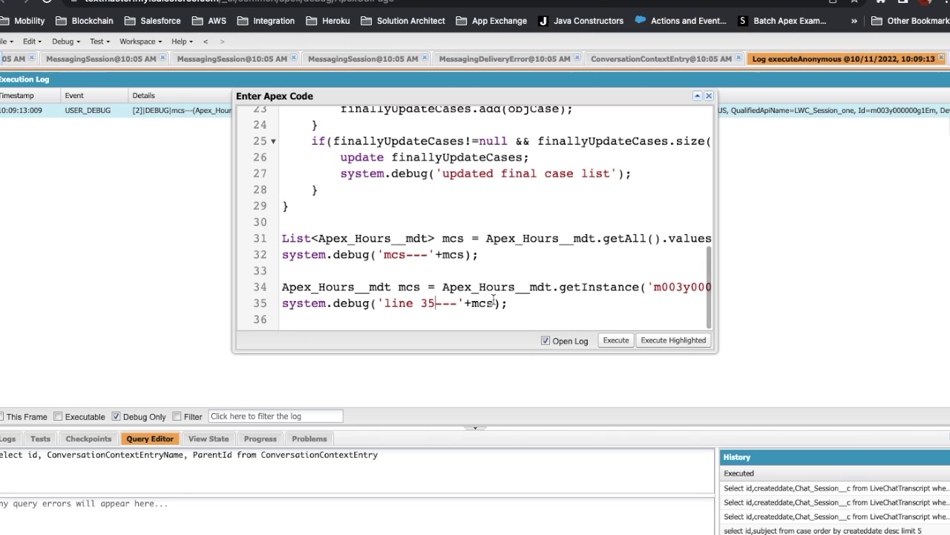
{"action": "scroll", "coordinate": [493, 299], "scroll_direction": "up", "scroll_amount": 2}
{"action": "scroll", "coordinate": [493, 298], "scroll_direction": "right", "scroll_amount": 5}
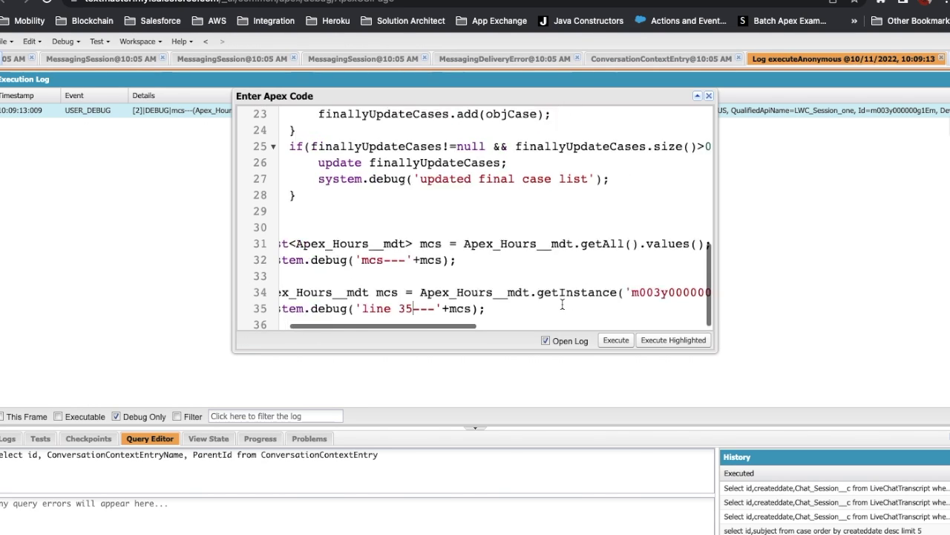
{"action": "scroll", "coordinate": [562, 303], "scroll_direction": "left", "scroll_amount": 5}
{"action": "scroll", "coordinate": [563, 304], "scroll_direction": "down", "scroll_amount": 2}
{"action": "left_click_drag", "start_coordinate": [505, 303], "coordinate": [257, 287]}
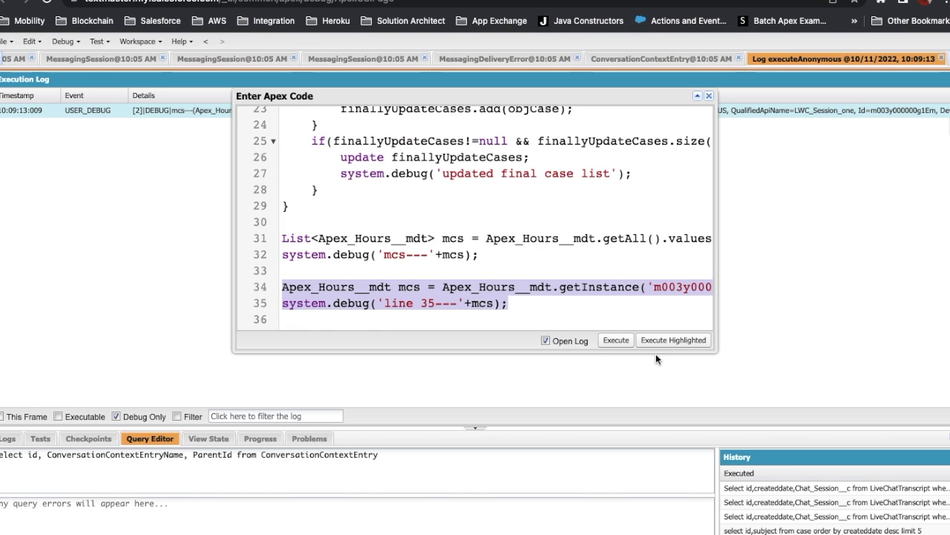
{"action": "left_click", "coordinate": [672, 340]}
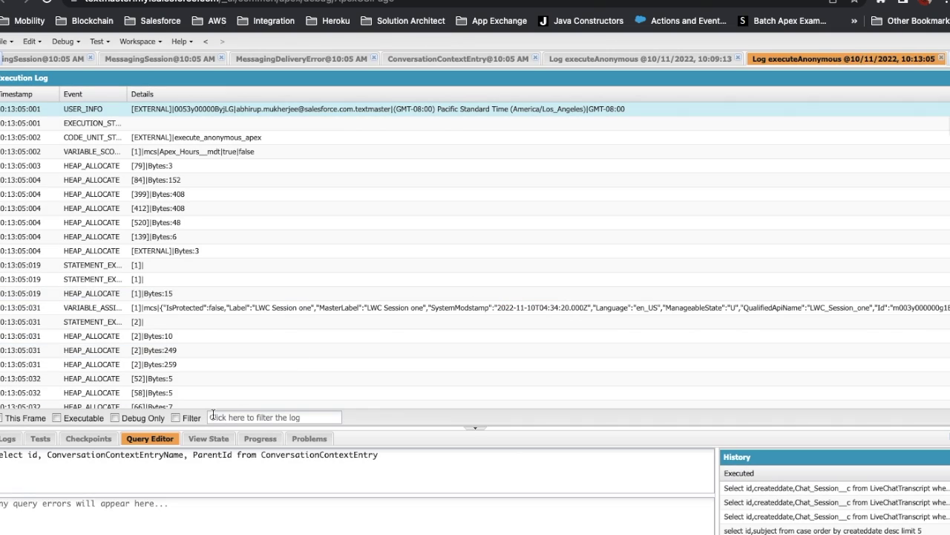
Filter the new execution log to debug entries only and view the full details of the line 35 entry.
{"action": "left_click", "coordinate": [115, 418]}
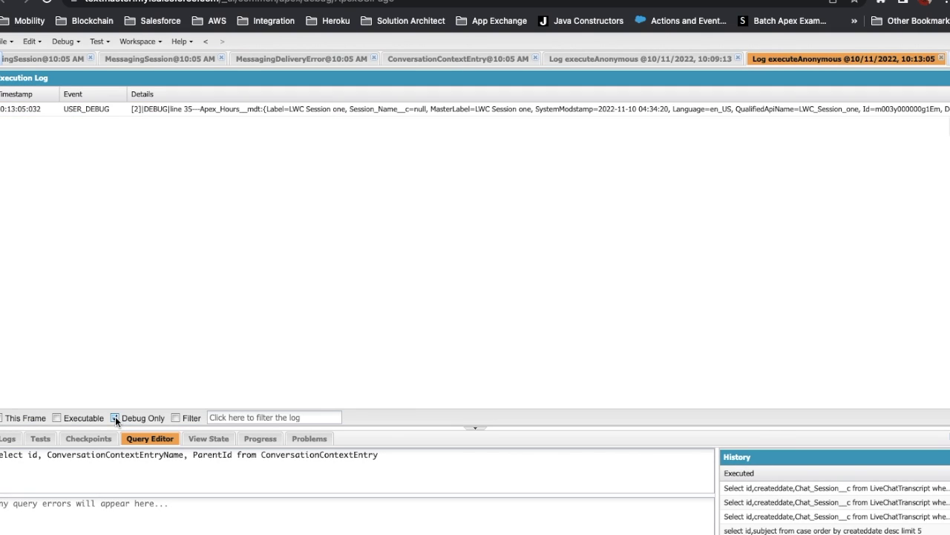
{"action": "double_click", "coordinate": [371, 107]}
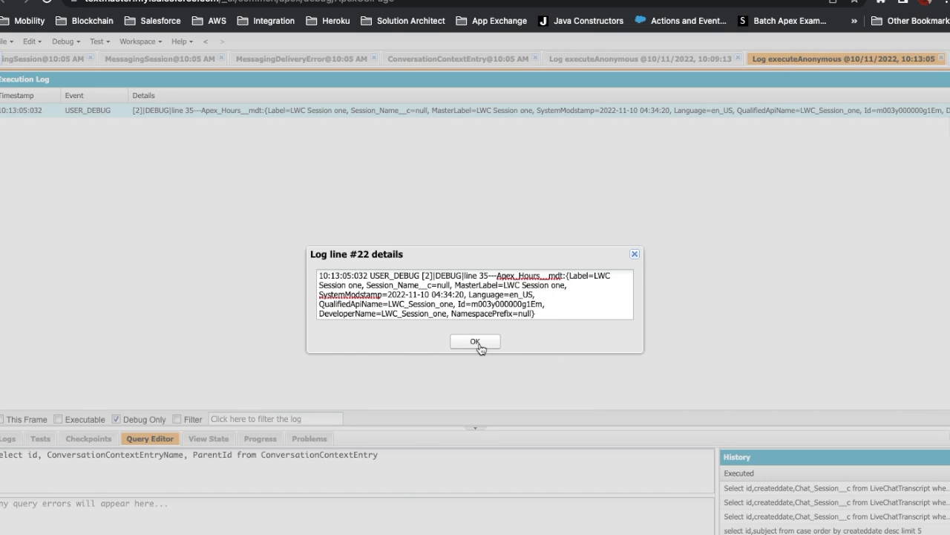
{"action": "left_click", "coordinate": [478, 344]}
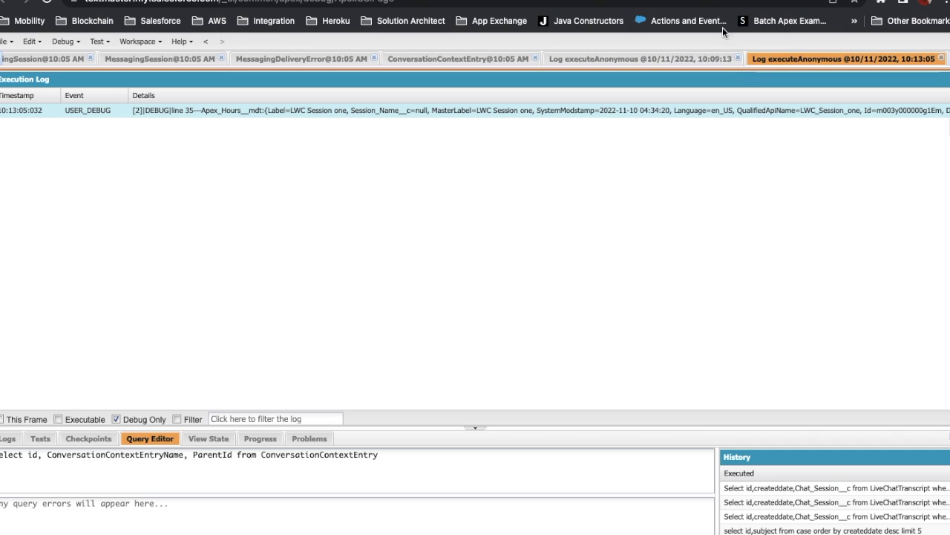
Reopen the anonymous Apex code and examine line 34's getInstance call, its record Id argument, the Apex_Hours__mdt type and the mcs variable.
{"action": "key", "text": "ctrl+e"}
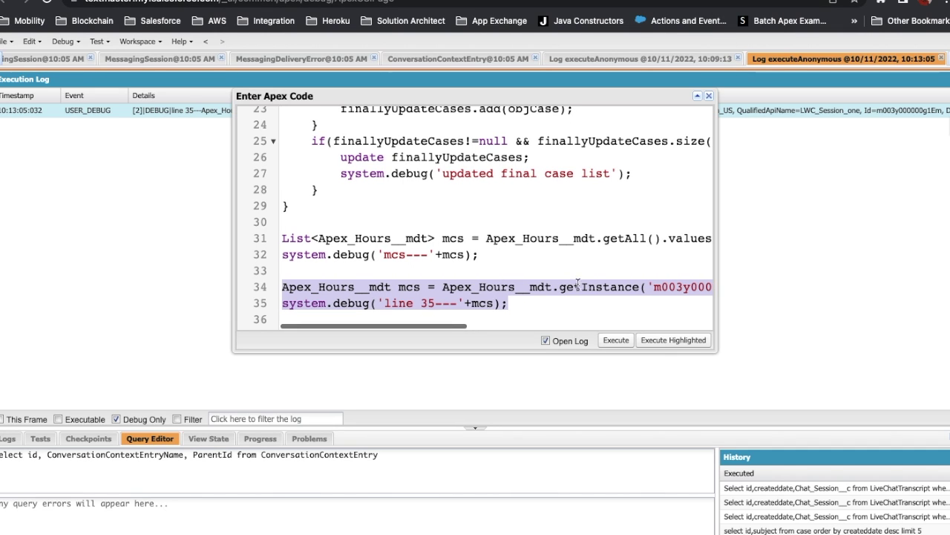
{"action": "double_click", "coordinate": [612, 288]}
{"action": "scroll", "coordinate": [615, 298], "scroll_direction": "right", "scroll_amount": 5}
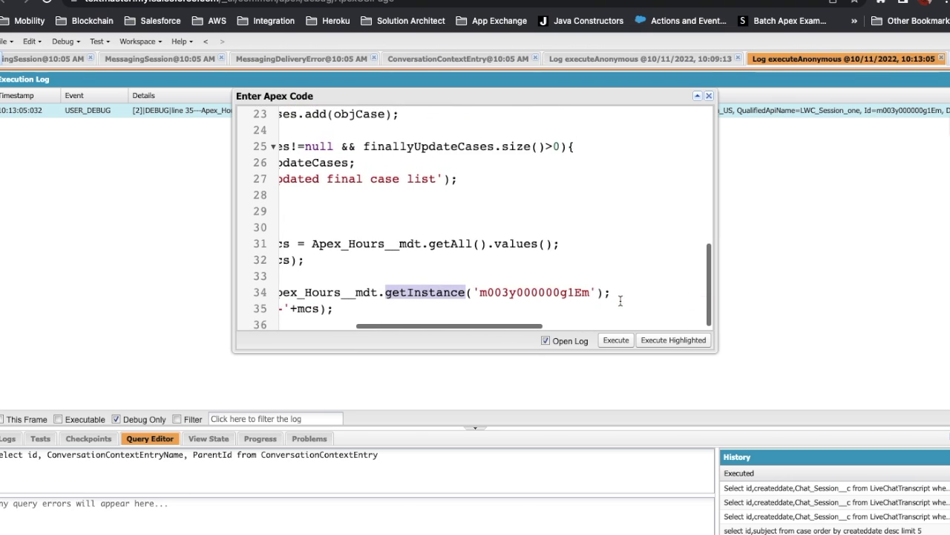
{"action": "left_click", "coordinate": [591, 292]}
{"action": "left_click_drag", "start_coordinate": [591, 292], "coordinate": [475, 292]}
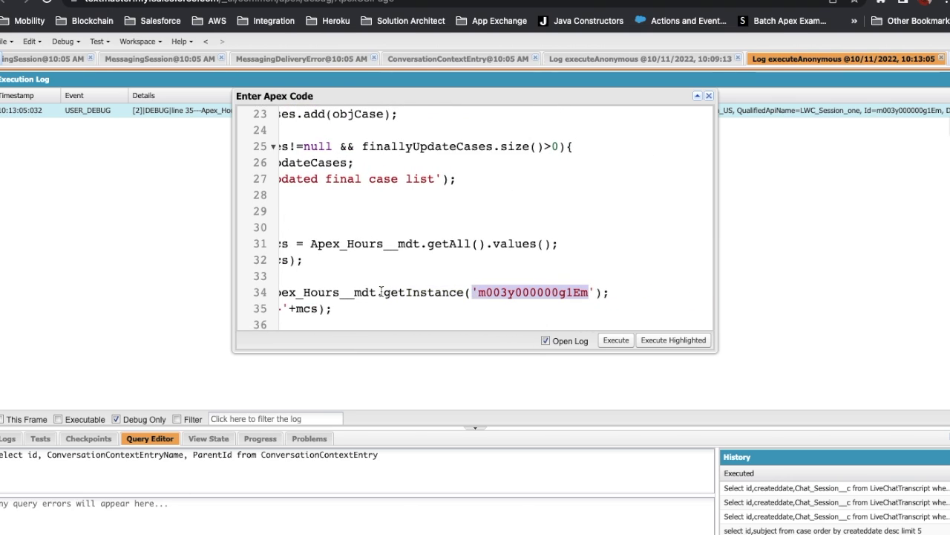
{"action": "scroll", "coordinate": [381, 292], "scroll_direction": "left", "scroll_amount": 5}
{"action": "left_click_drag", "start_coordinate": [520, 304], "coordinate": [271, 287]}
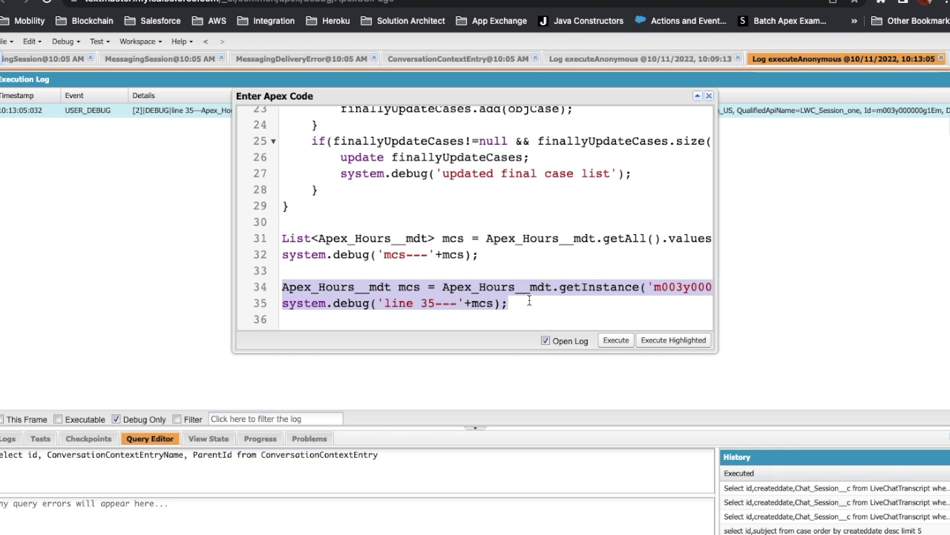
{"action": "scroll", "coordinate": [529, 300], "scroll_direction": "right", "scroll_amount": 4}
{"action": "double_click", "coordinate": [556, 292]}
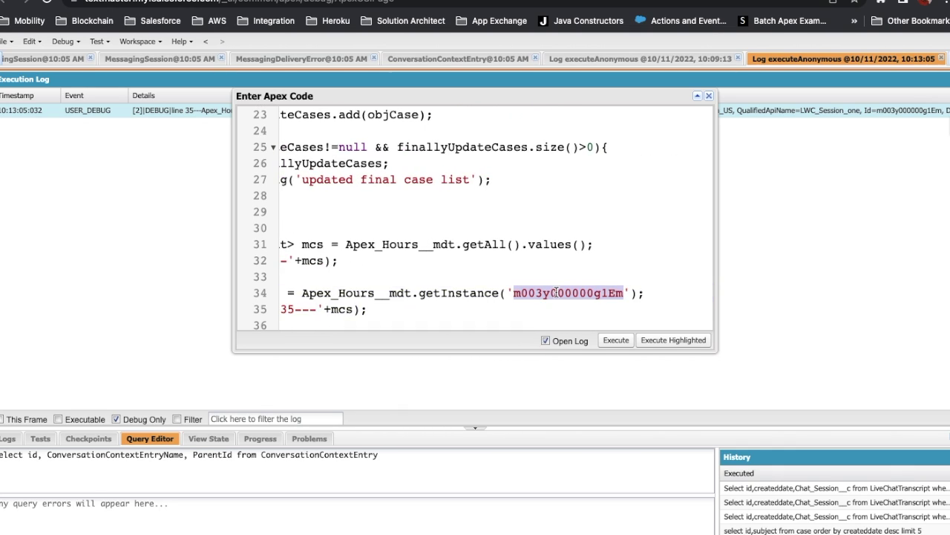
{"action": "scroll", "coordinate": [565, 297], "scroll_direction": "left", "scroll_amount": 4}
{"action": "scroll", "coordinate": [571, 300], "scroll_direction": "left", "scroll_amount": 2}
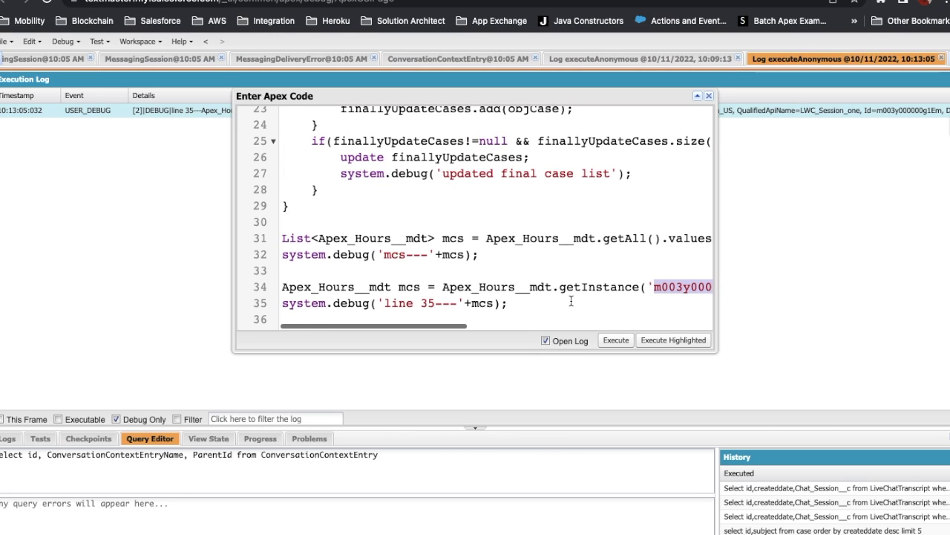
{"action": "double_click", "coordinate": [286, 287]}
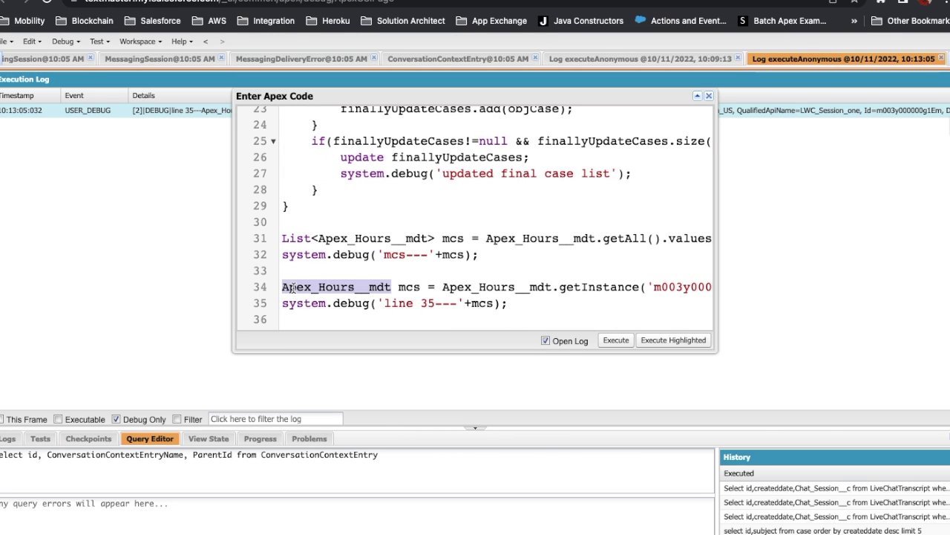
{"action": "double_click", "coordinate": [410, 288]}
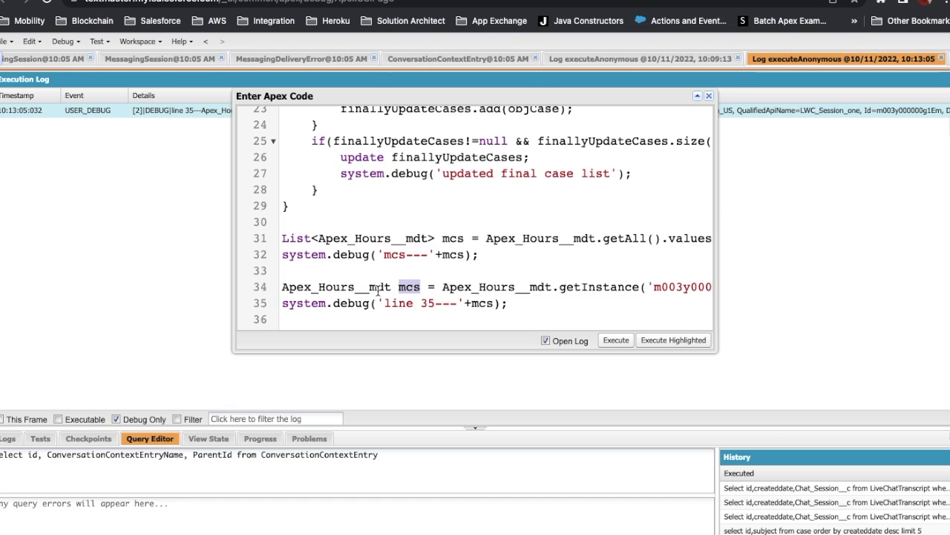
{"action": "left_click_drag", "start_coordinate": [284, 289], "coordinate": [566, 303]}
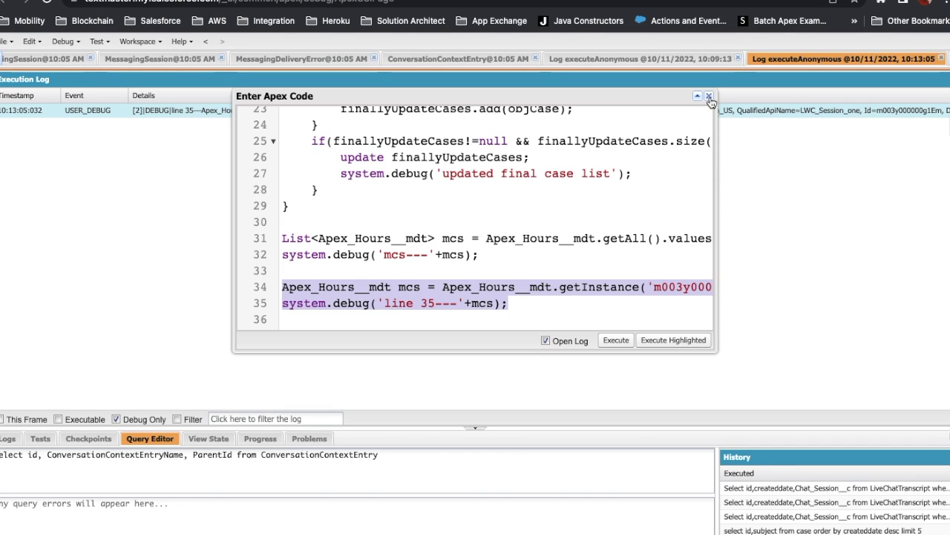
{"action": "scroll", "coordinate": [596, 253], "scroll_direction": "right", "scroll_amount": 3}
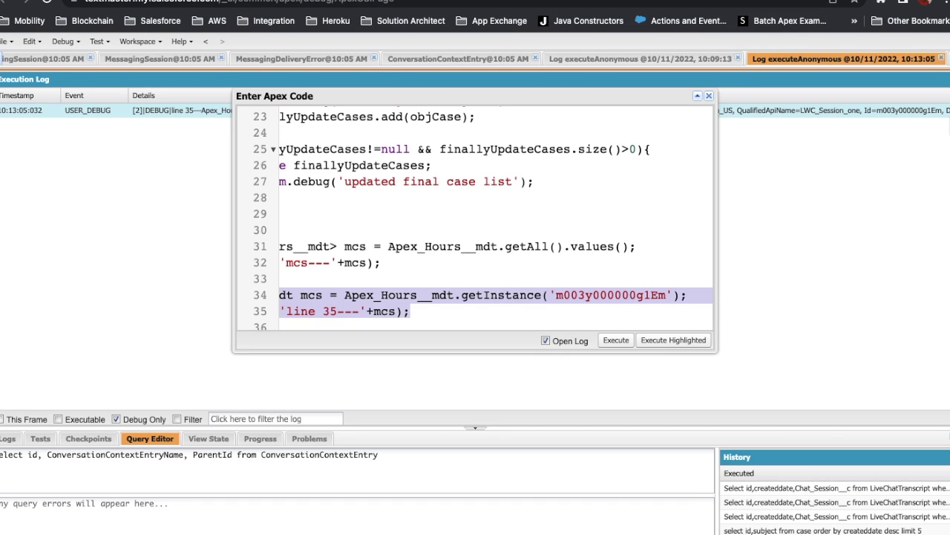
Switch to the Apex reference documentation and examine the signature of getInstance(developerName).
{"action": "left_click", "coordinate": [594, 2]}
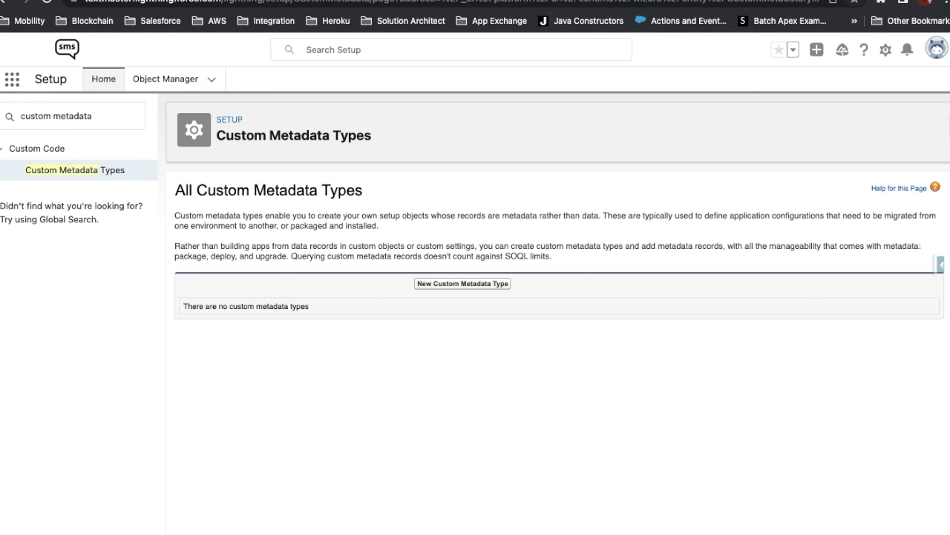
{"action": "left_click", "coordinate": [854, 2]}
{"action": "scroll", "coordinate": [524, 503], "scroll_direction": "down", "scroll_amount": 5}
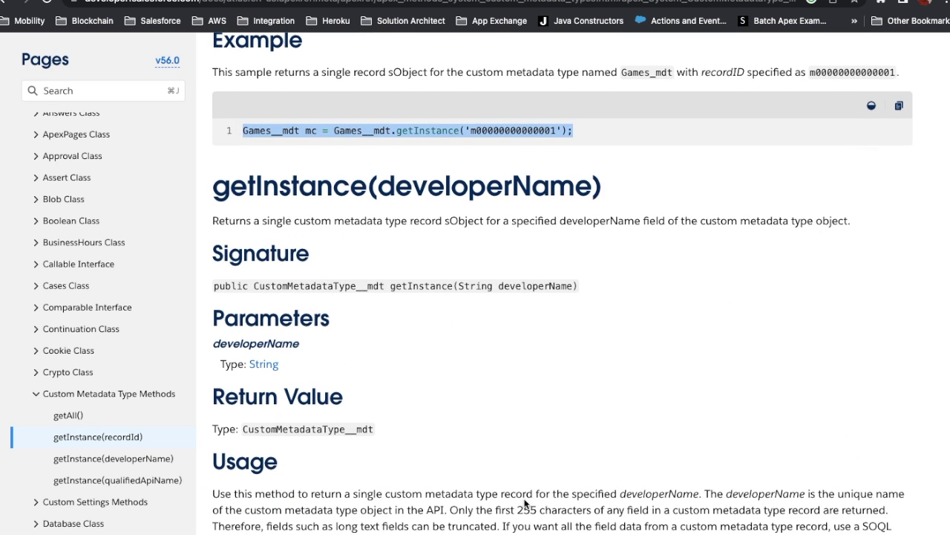
{"action": "left_click_drag", "start_coordinate": [573, 287], "coordinate": [207, 285]}
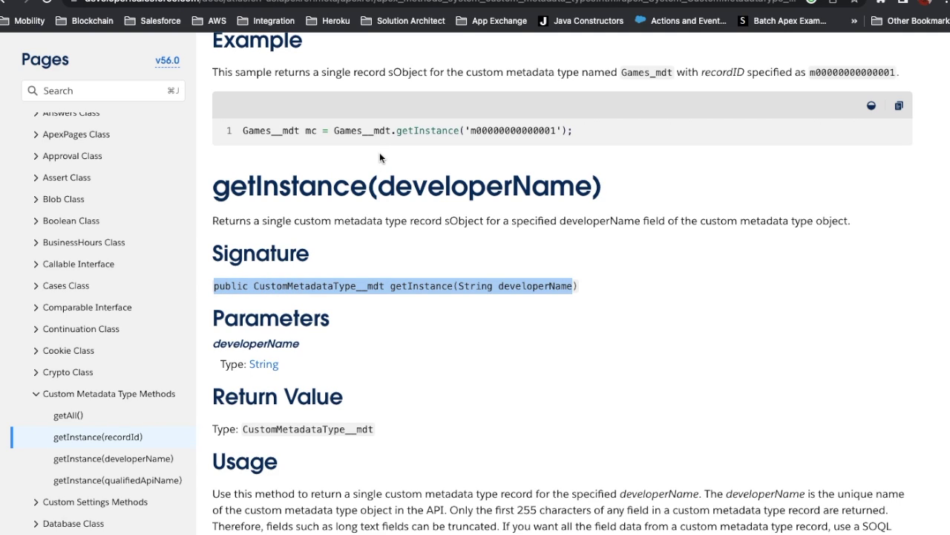
Switch to the ApexHours-Custom Metadata presentation in Google Slides and present the Using CMT's in APEX and Deploying Custom Metadata Types slides.
{"action": "left_click", "coordinate": [523, 1]}
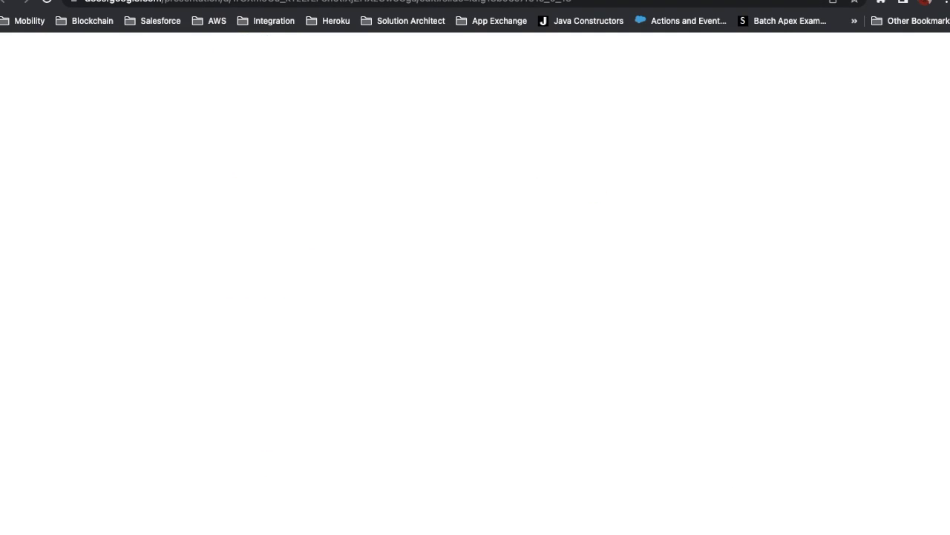
{"action": "left_click", "coordinate": [786, 58]}
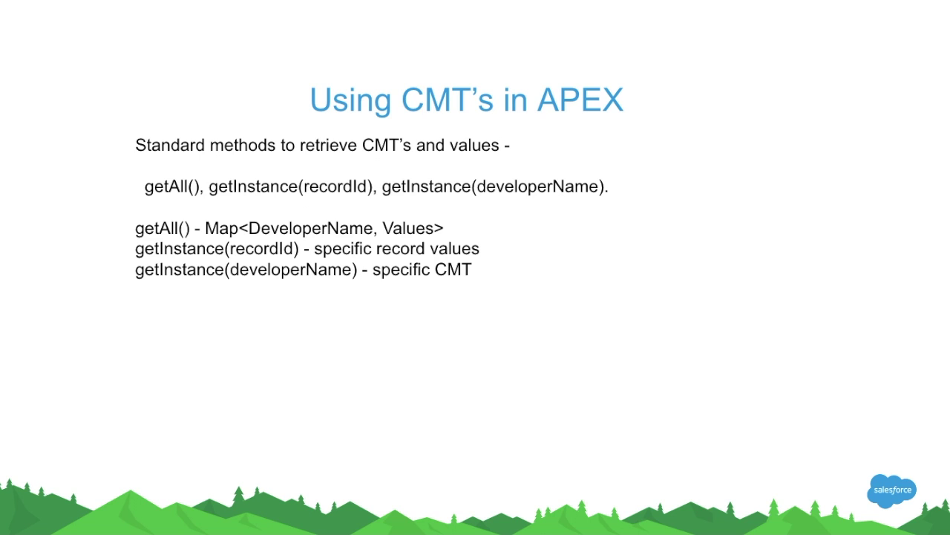
{"action": "key", "text": "Right"}
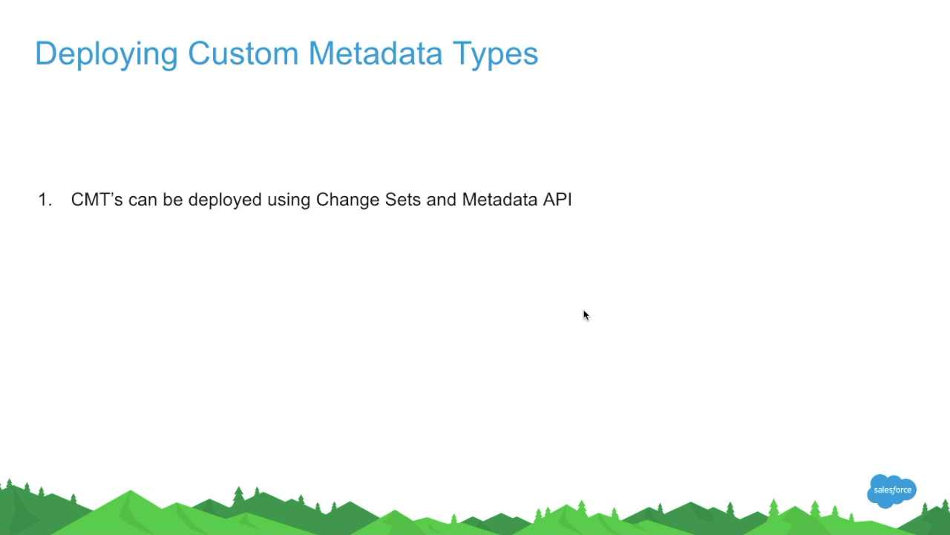
{"action": "key", "text": "Escape"}
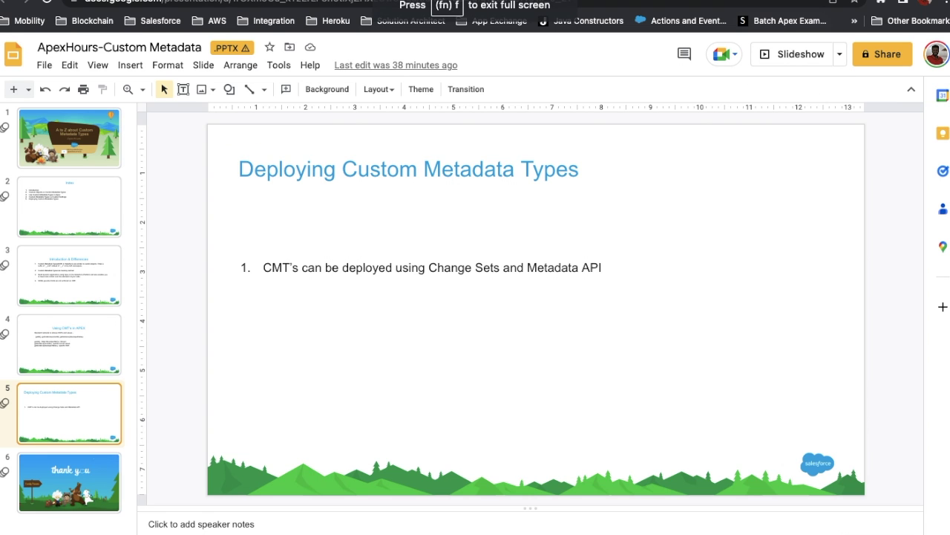
Switch to Salesforce Setup, search for change sets and open the list of outbound change sets.
{"action": "key", "text": "ctrl+Tab"}
{"action": "double_click", "coordinate": [100, 121]}
{"action": "triple_click", "coordinate": [100, 121]}
{"action": "type", "text": "c"}
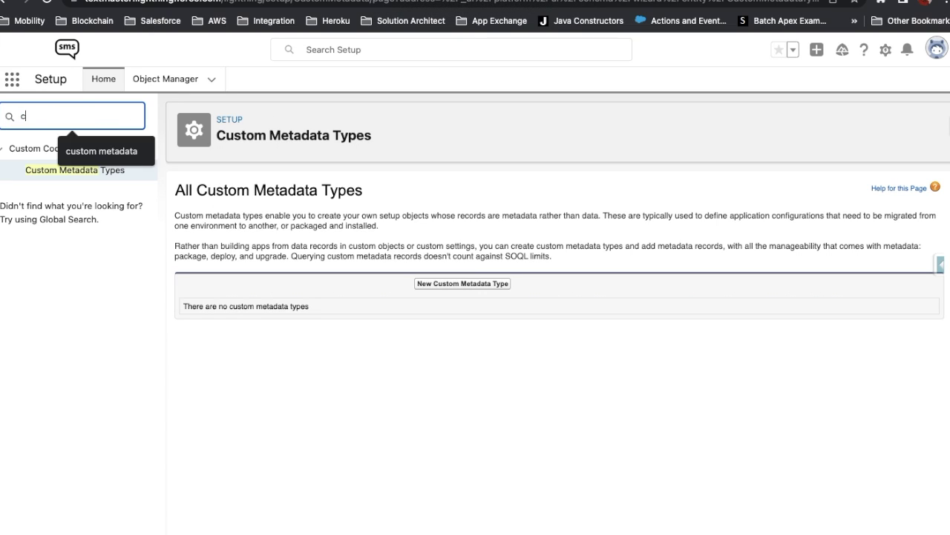
{"action": "type", "text": "hange sets"}
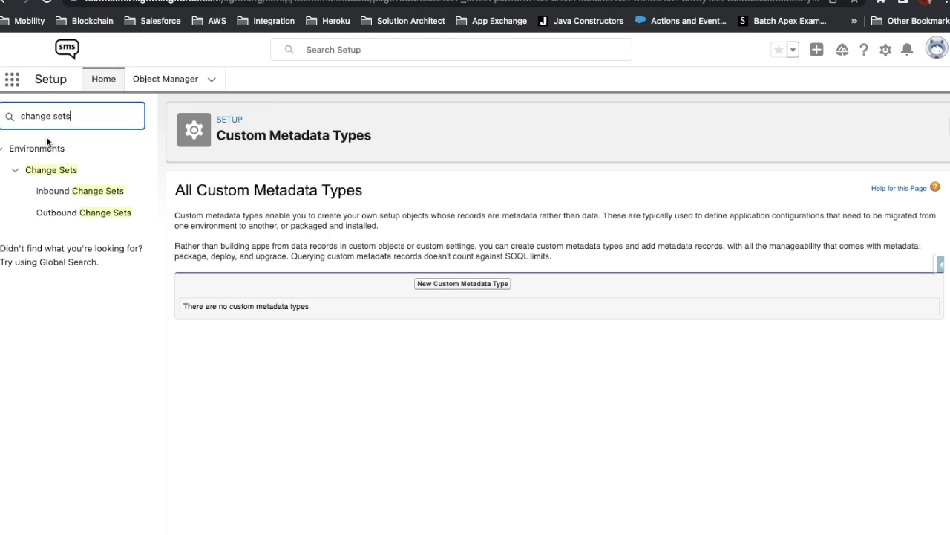
{"action": "left_click", "coordinate": [80, 214]}
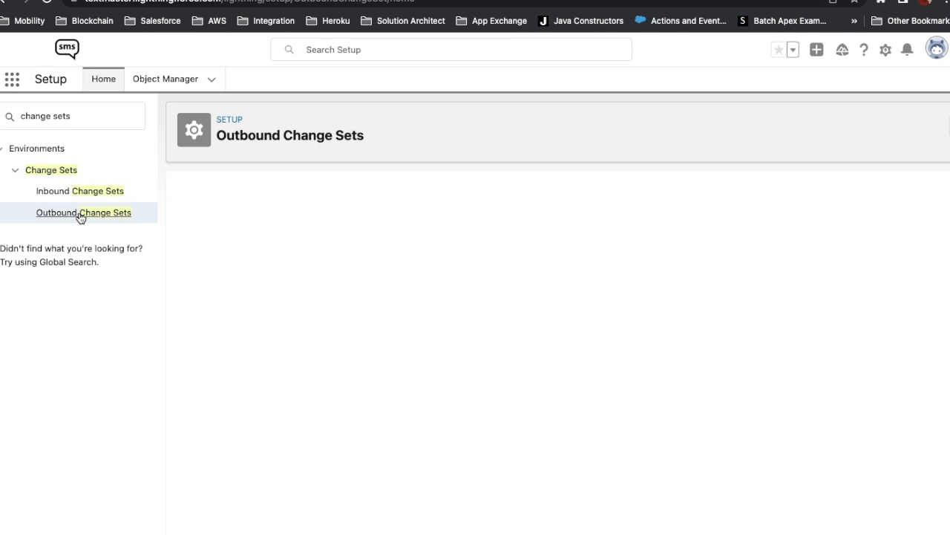
{"action": "scroll", "coordinate": [435, 392], "scroll_direction": "down", "scroll_amount": 3}
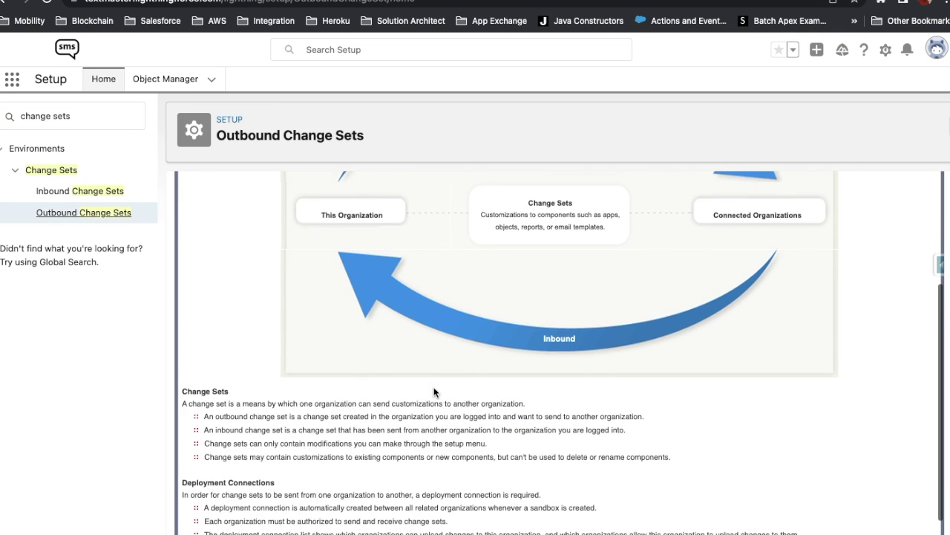
{"action": "left_click", "coordinate": [201, 531]}
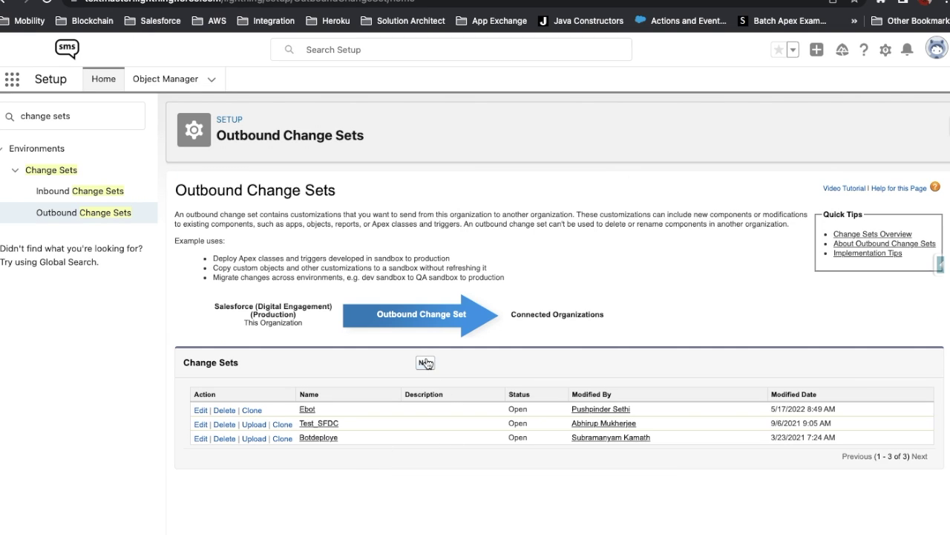
{"action": "left_click", "coordinate": [426, 363]}
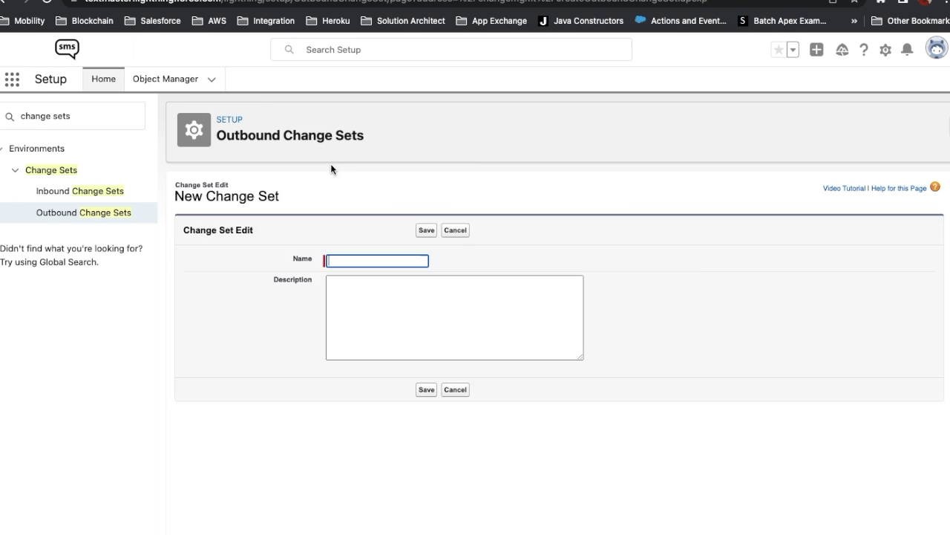
{"action": "left_click", "coordinate": [455, 230]}
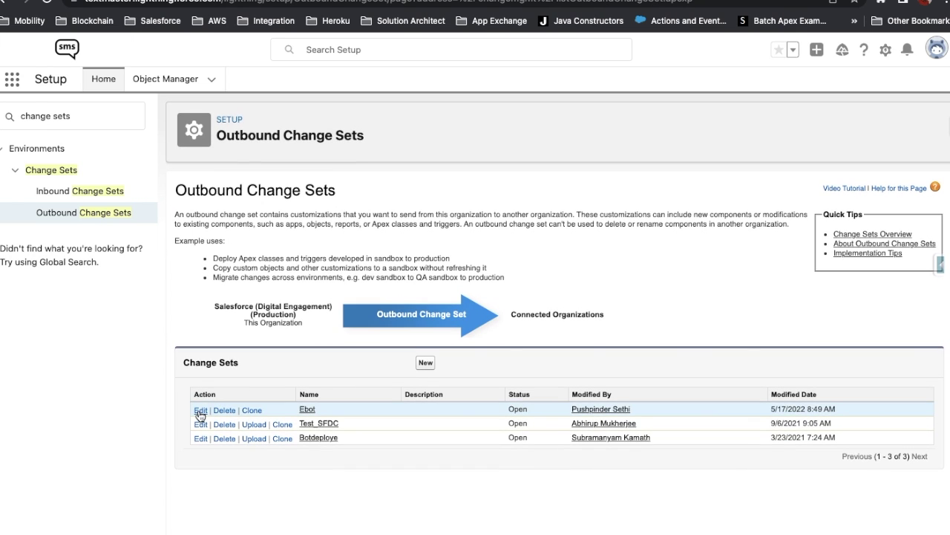
{"action": "left_click", "coordinate": [198, 411]}
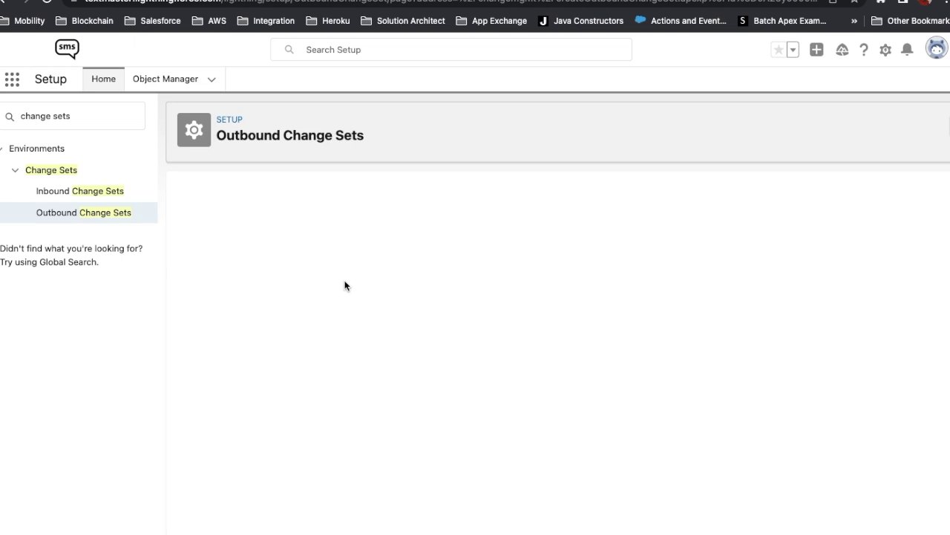
{"action": "left_click", "coordinate": [456, 232]}
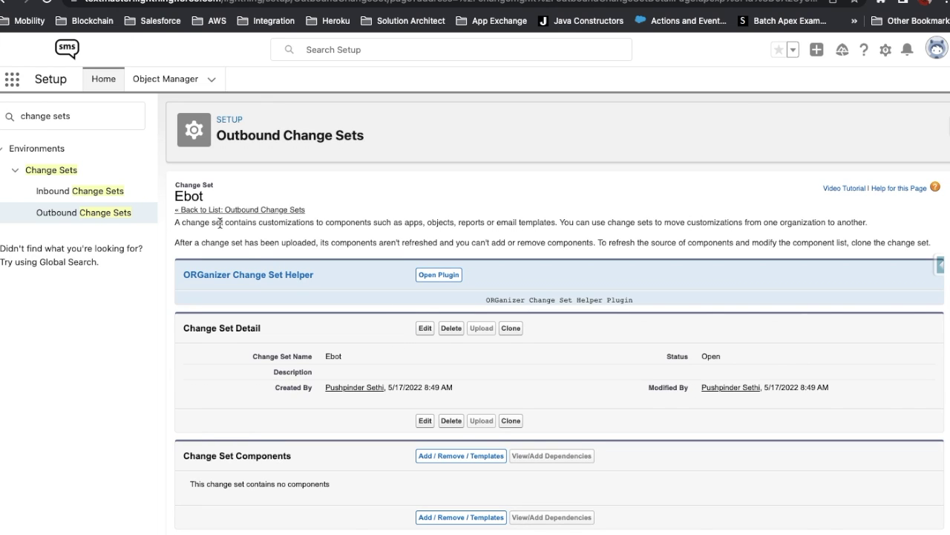
{"action": "left_click", "coordinate": [214, 211]}
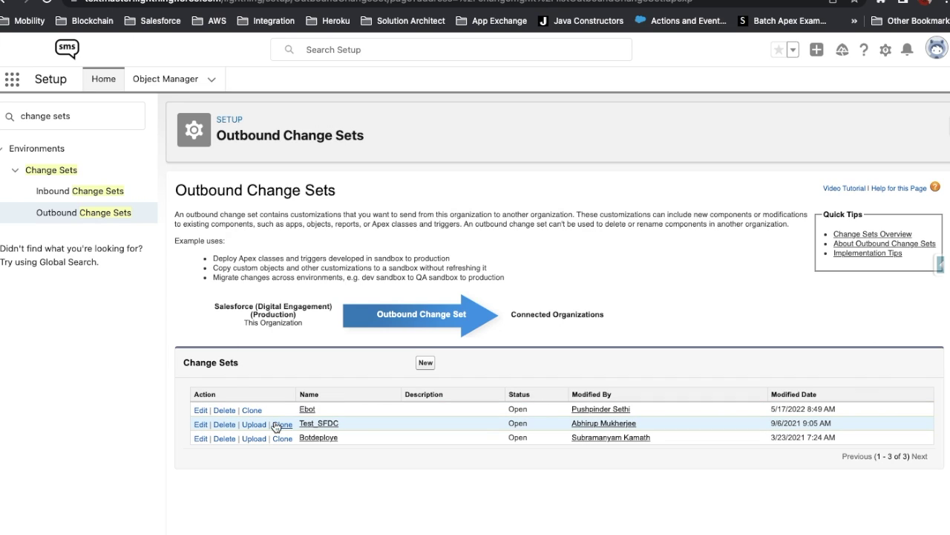
Open the Test_SFDC outbound change set and start adding components to it.
{"action": "left_click", "coordinate": [313, 428]}
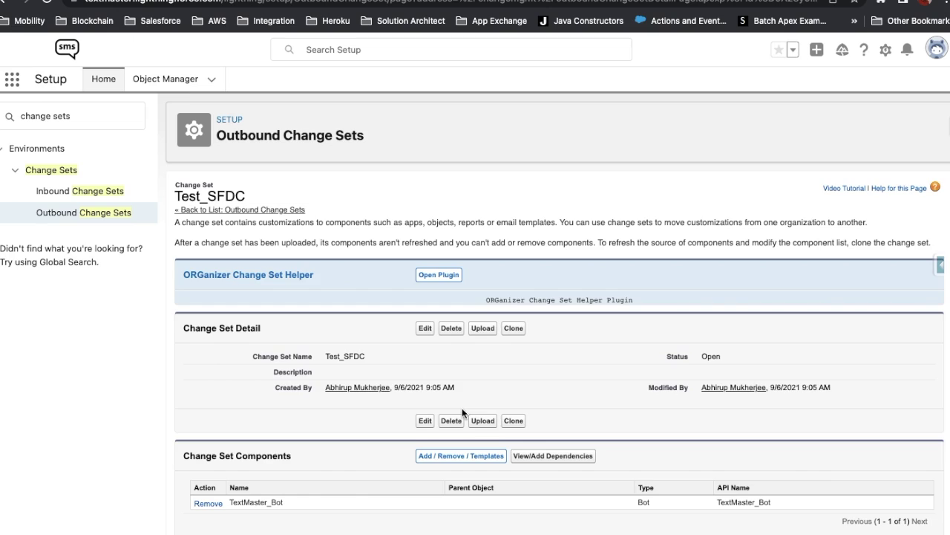
{"action": "scroll", "coordinate": [462, 413], "scroll_direction": "down", "scroll_amount": 3}
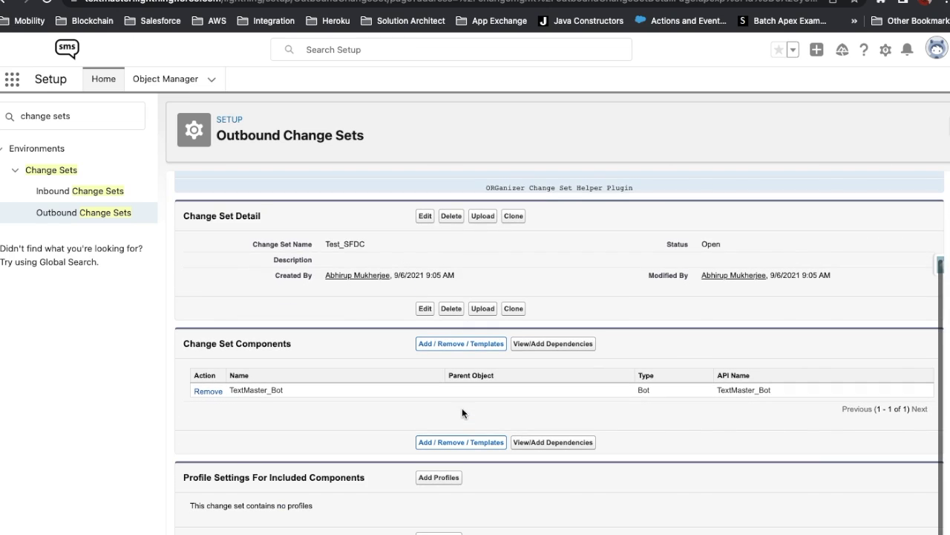
{"action": "left_click", "coordinate": [450, 344]}
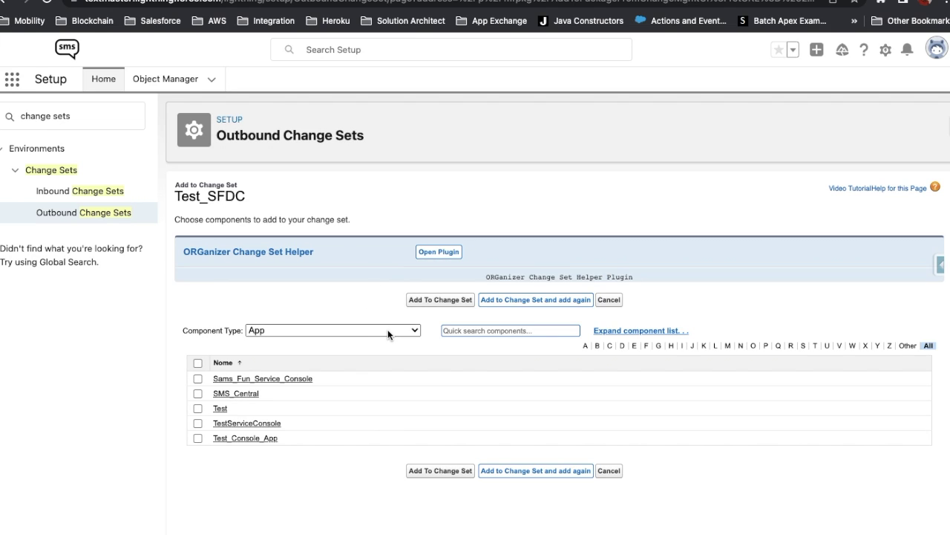
Add the Apex Hours component of type Custom Metadata Type to the Test_SFDC change set and check its component list.
{"action": "left_click", "coordinate": [293, 332]}
{"action": "key", "text": "Down"}
{"action": "key", "text": "Down"}
{"action": "key", "text": "Down"}
{"action": "key", "text": "Down"}
{"action": "key", "text": "Down"}
{"action": "key", "text": "Down"}
{"action": "key", "text": "Down"}
{"action": "key", "text": "Down"}
{"action": "key", "text": "Down"}
{"action": "key", "text": "Down"}
{"action": "key", "text": "Down"}
{"action": "key", "text": "Down"}
{"action": "key", "text": "Down"}
{"action": "key", "text": "Down"}
{"action": "key", "text": "Down"}
{"action": "key", "text": "Down"}
{"action": "key", "text": "Down"}
{"action": "key", "text": "Down"}
{"action": "key", "text": "Down"}
{"action": "key", "text": "Down"}
{"action": "key", "text": "Down"}
{"action": "key", "text": "Down"}
{"action": "key", "text": "Down"}
{"action": "key", "text": "Down"}
{"action": "key", "text": "Down"}
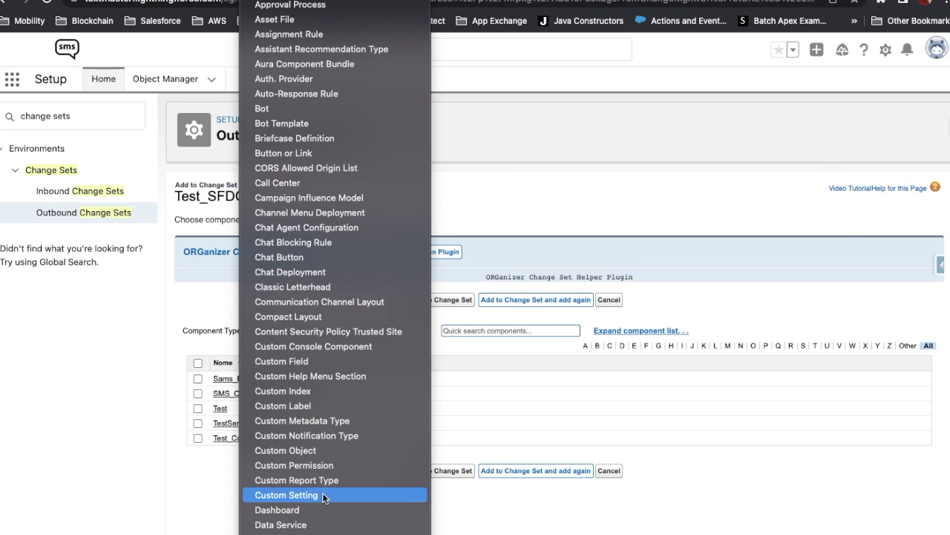
{"action": "left_click", "coordinate": [304, 422]}
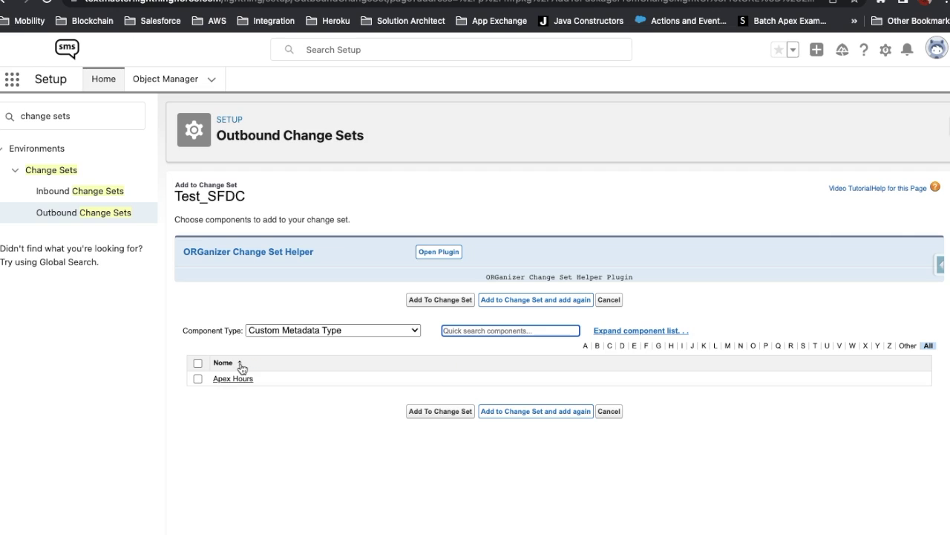
{"action": "left_click", "coordinate": [197, 379]}
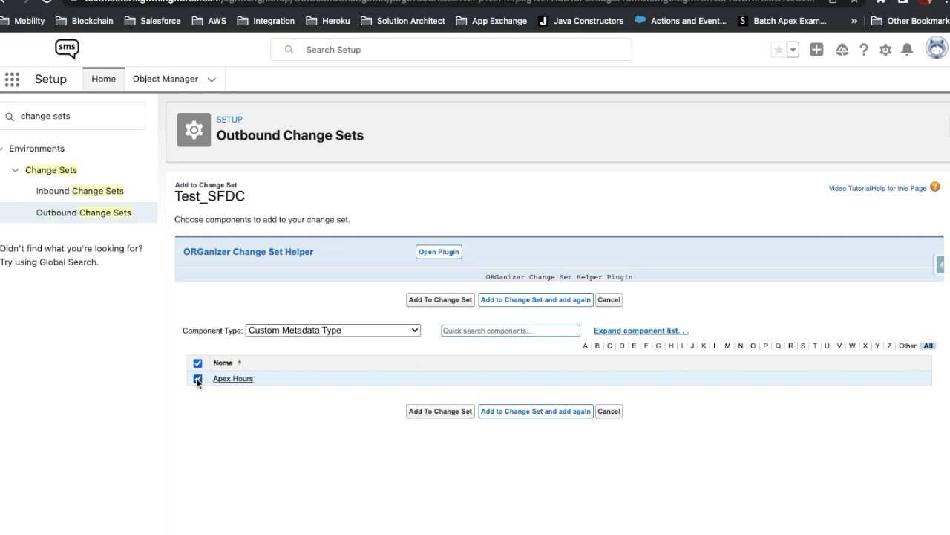
{"action": "left_click", "coordinate": [435, 301]}
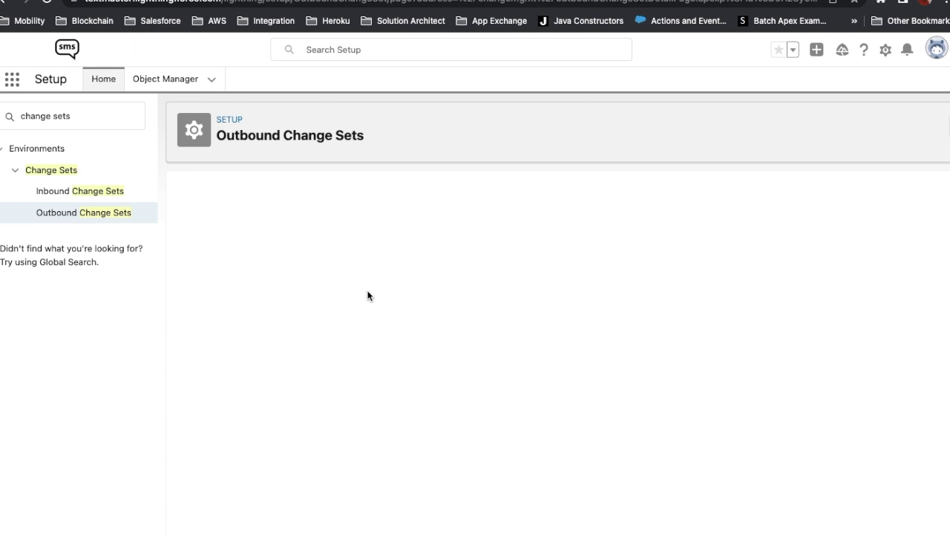
{"action": "scroll", "coordinate": [375, 390], "scroll_direction": "down", "scroll_amount": 4}
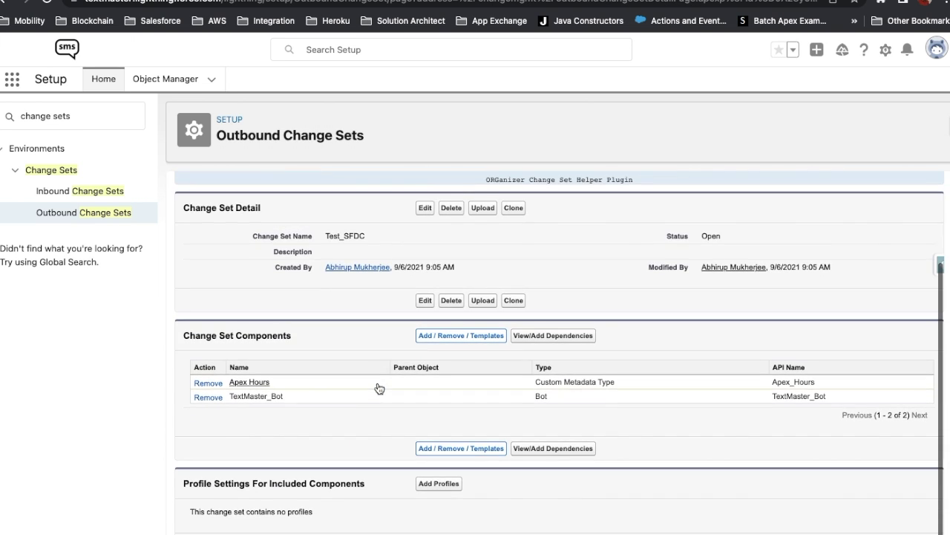
Try to open the Apex Hours metadata type from the change set's component list.
{"action": "left_click", "coordinate": [249, 382]}
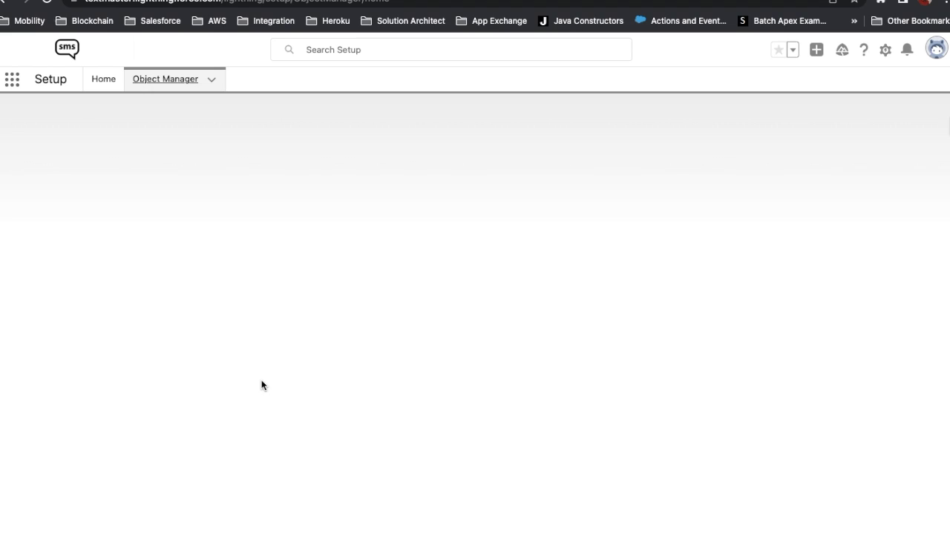
{"action": "scroll", "coordinate": [212, 217], "scroll_direction": "left", "scroll_amount": 5}
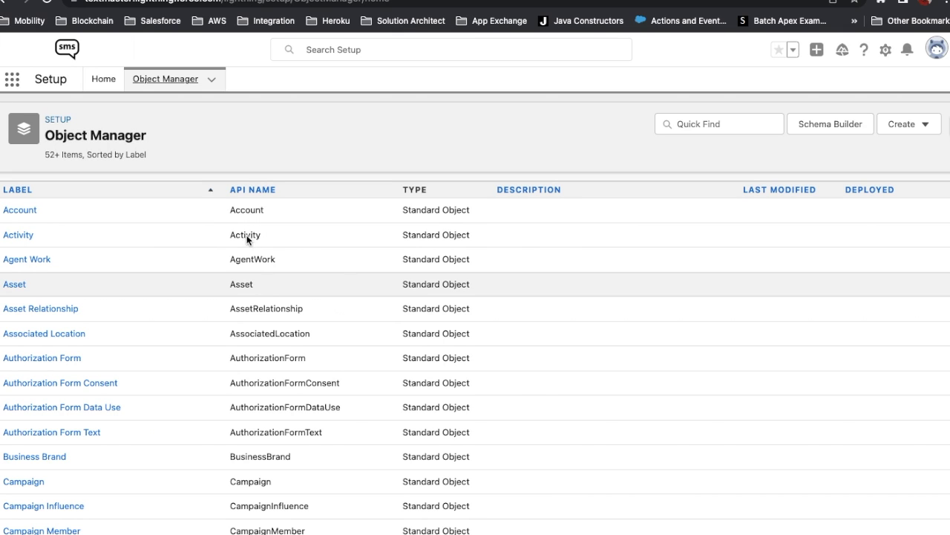
{"action": "scroll", "coordinate": [233, 219], "scroll_direction": "left", "scroll_amount": 5}
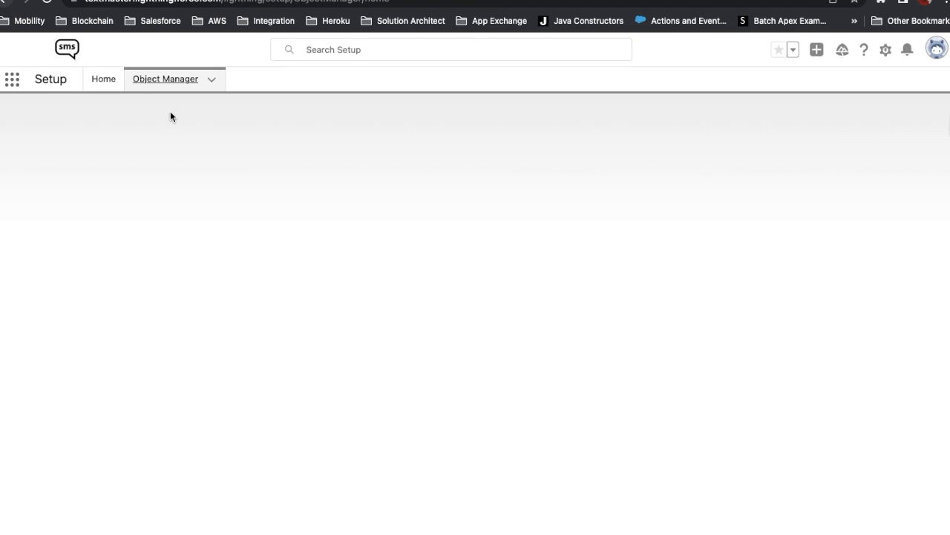
Return to the outbound change sets from Setup Home, continue past the deployment introduction and reopen the Test_SFDC change set.
{"action": "left_click", "coordinate": [103, 79]}
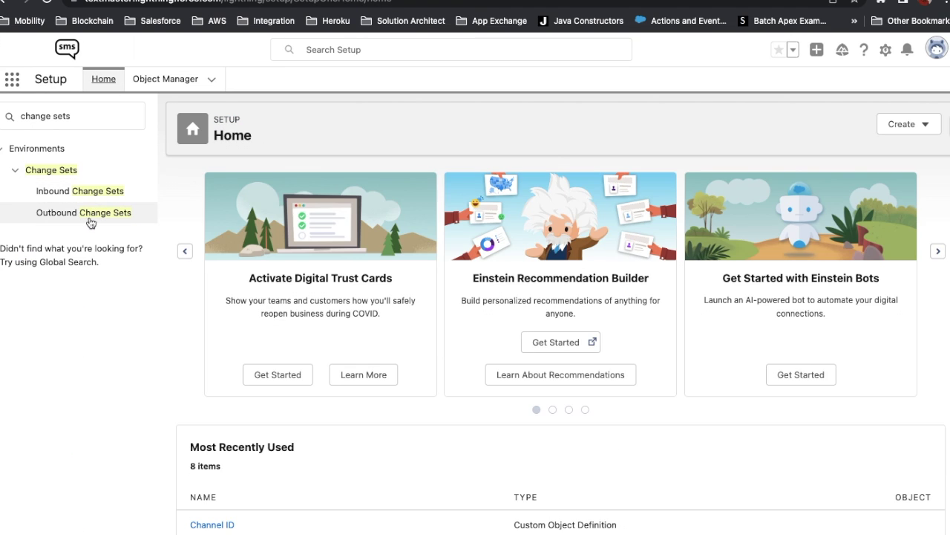
{"action": "left_click", "coordinate": [87, 217]}
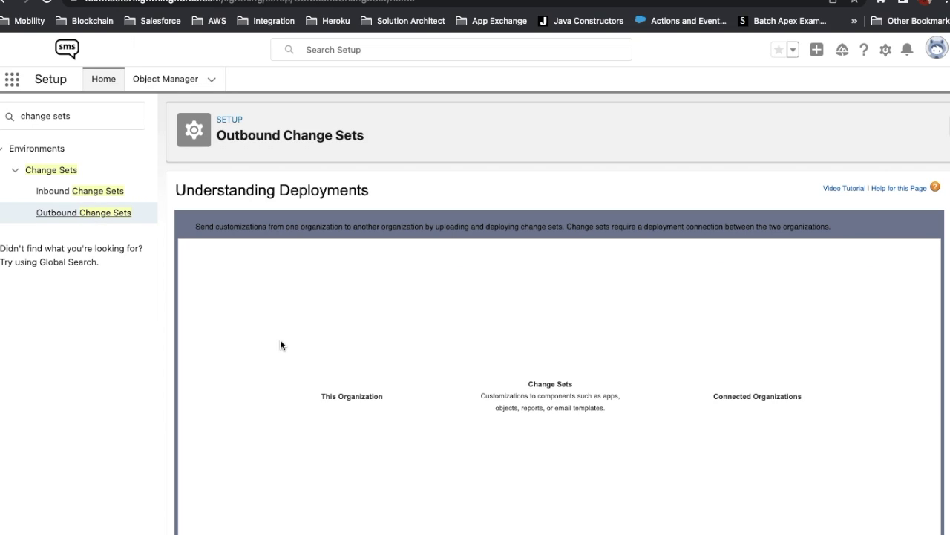
{"action": "scroll", "coordinate": [280, 339], "scroll_direction": "down", "scroll_amount": 3}
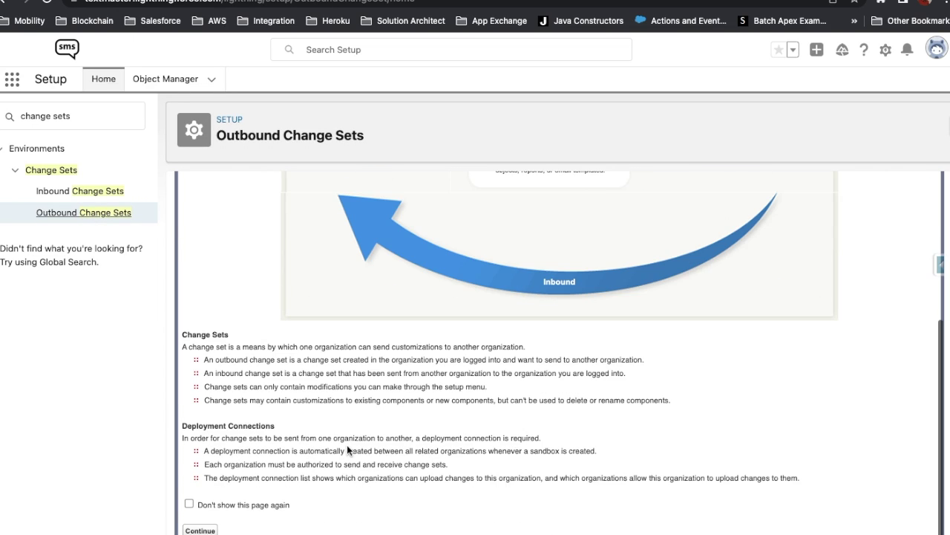
{"action": "left_click", "coordinate": [201, 530]}
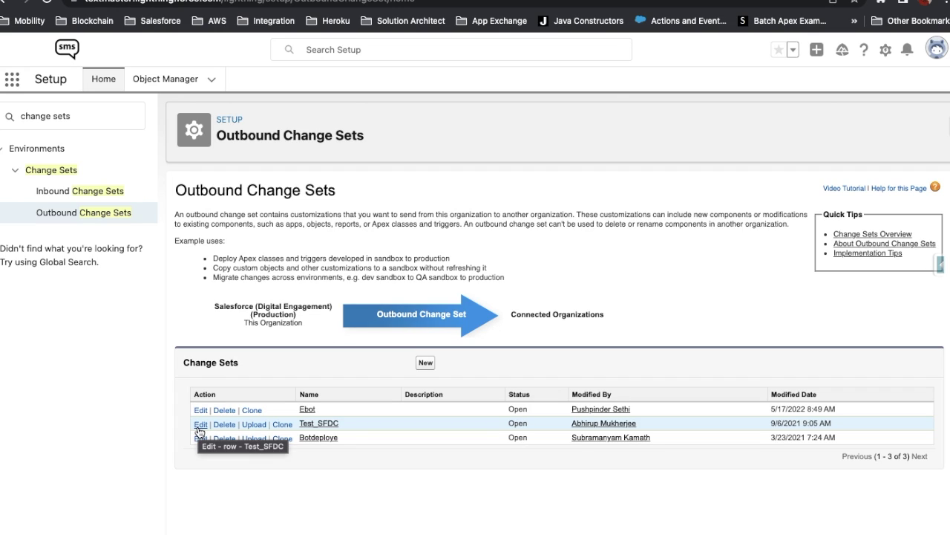
{"action": "left_click", "coordinate": [329, 426]}
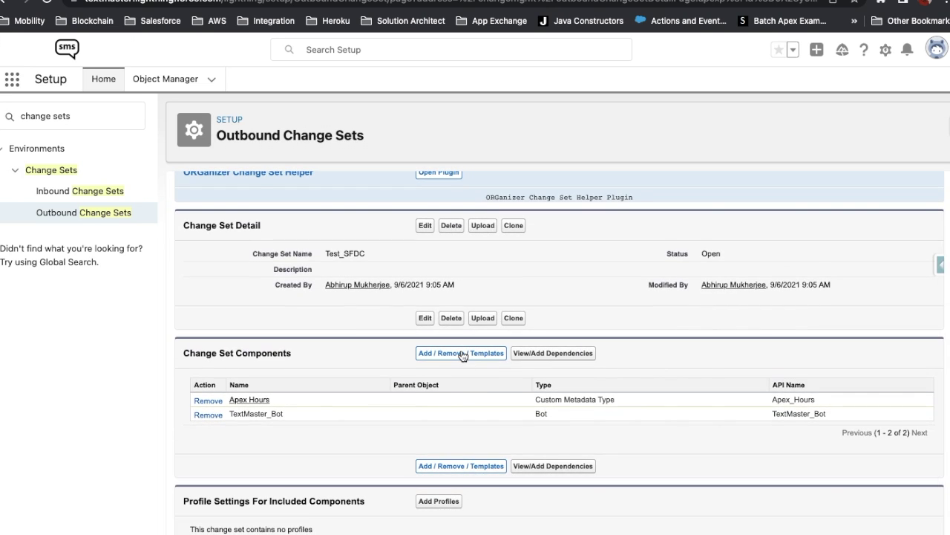
Start adding more components to Test_SFDC and list the available ones of type Custom Metadata Type.
{"action": "left_click", "coordinate": [462, 354]}
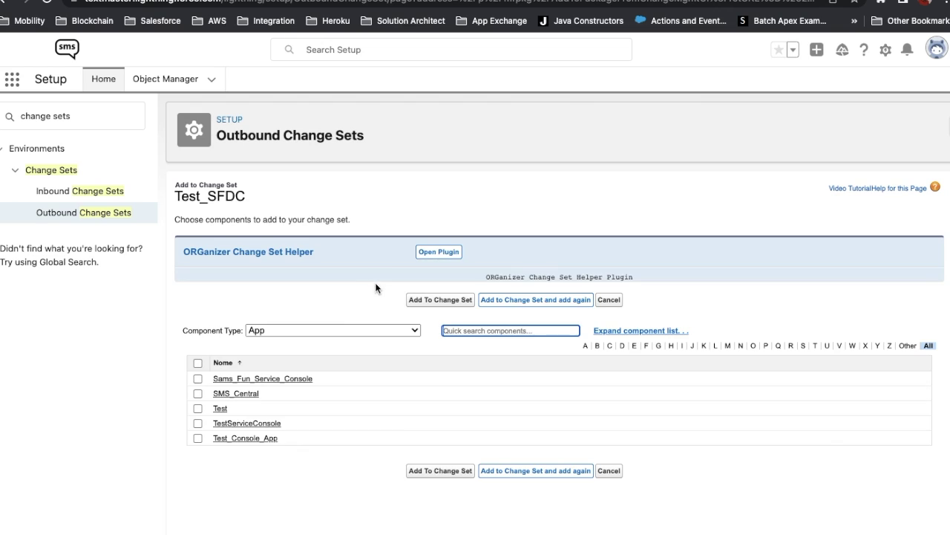
{"action": "left_click", "coordinate": [369, 331]}
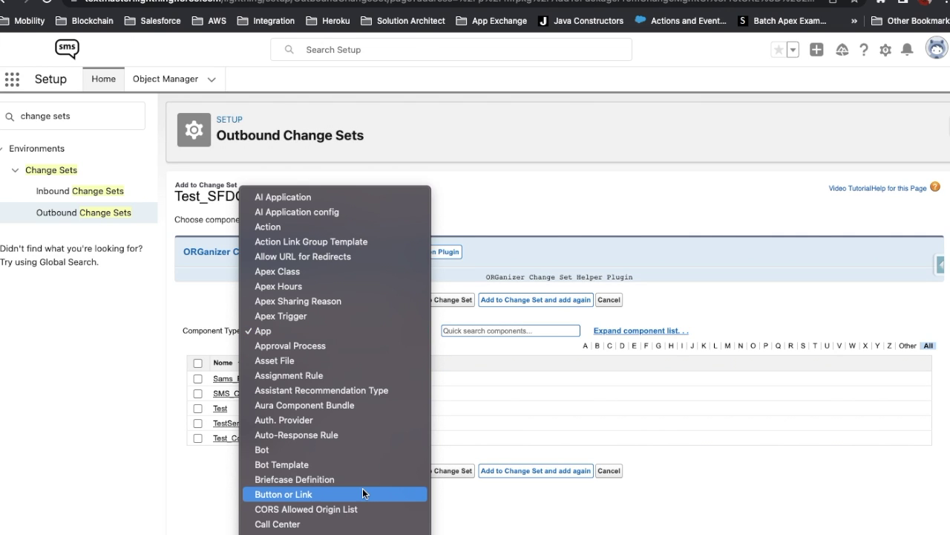
{"action": "scroll", "coordinate": [363, 488], "scroll_direction": "down", "scroll_amount": 3}
{"action": "scroll", "coordinate": [360, 490], "scroll_direction": "down", "scroll_amount": 5}
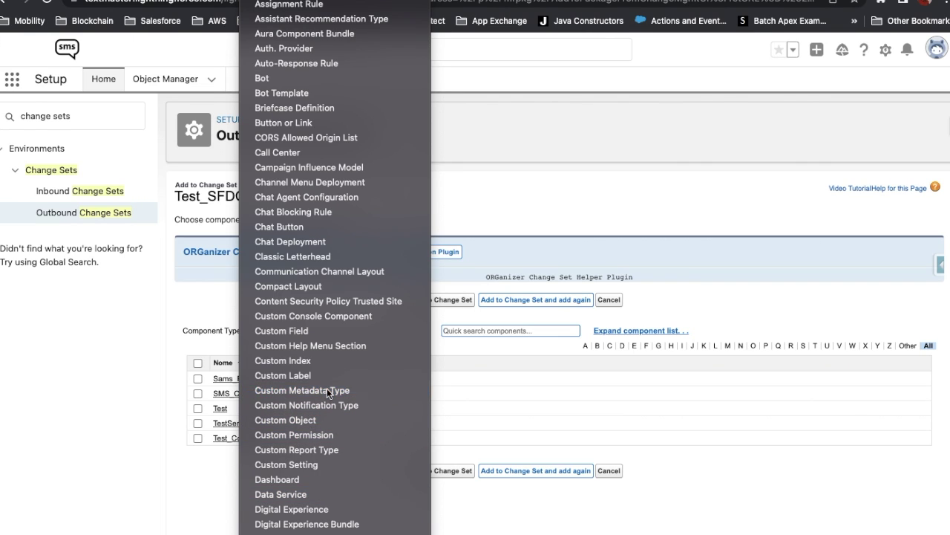
{"action": "left_click", "coordinate": [327, 389]}
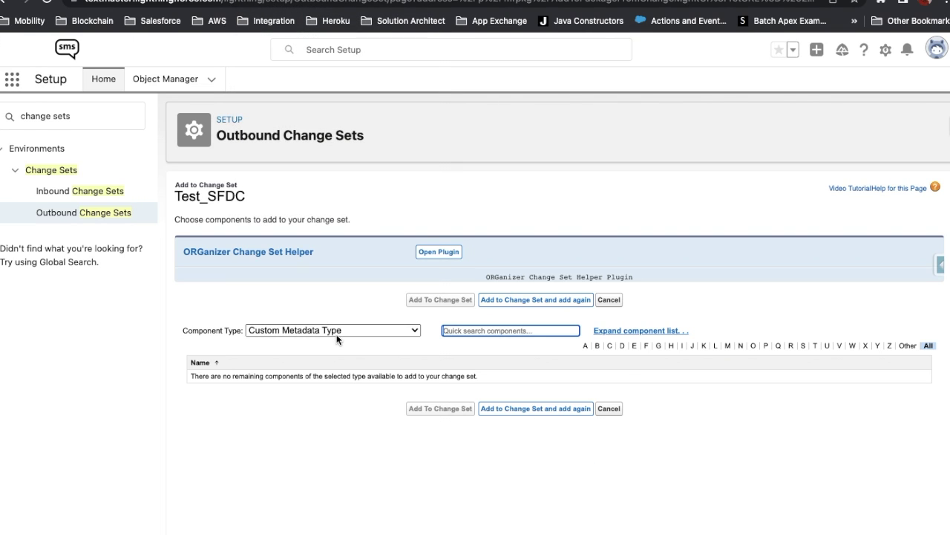
Change the component type to Custom Field and filter the listed components by Session.
{"action": "left_click", "coordinate": [335, 330]}
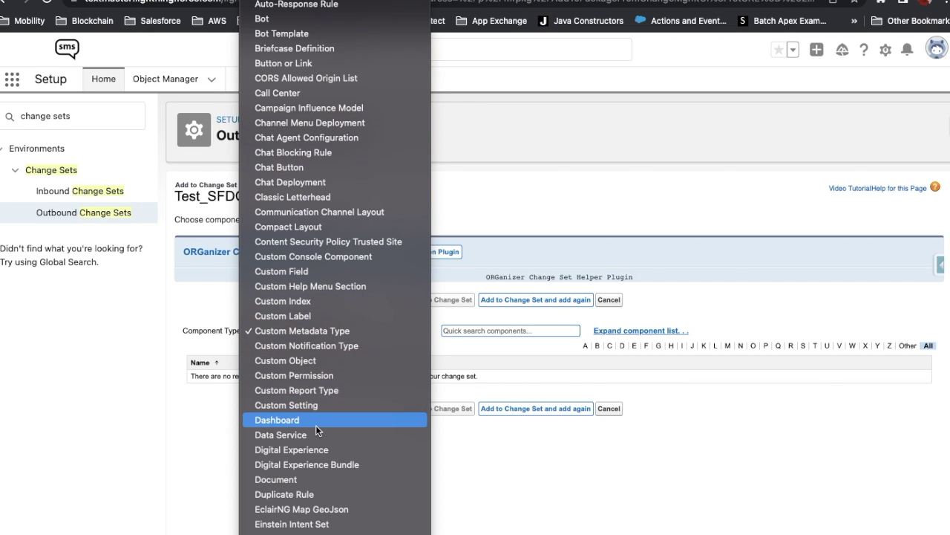
{"action": "scroll", "coordinate": [316, 424], "scroll_direction": "down", "scroll_amount": 1}
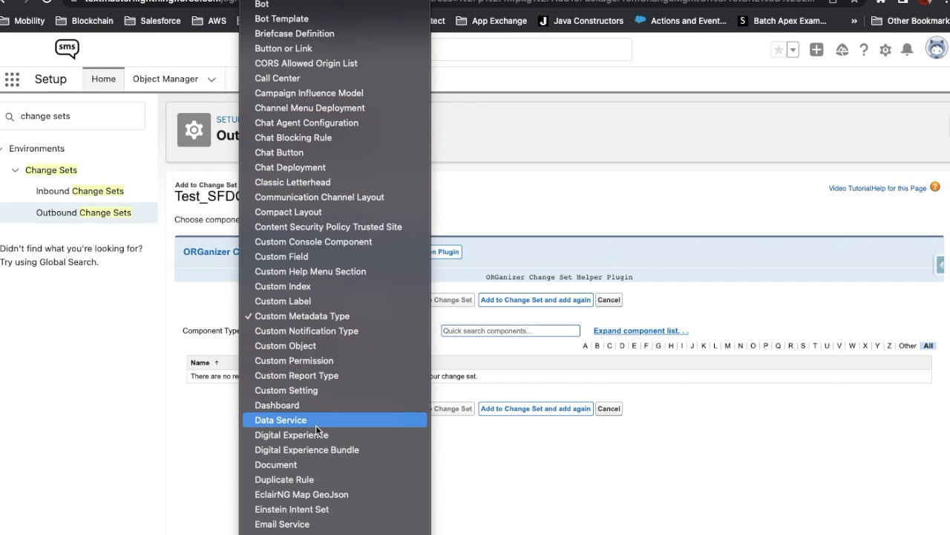
{"action": "left_click", "coordinate": [335, 259]}
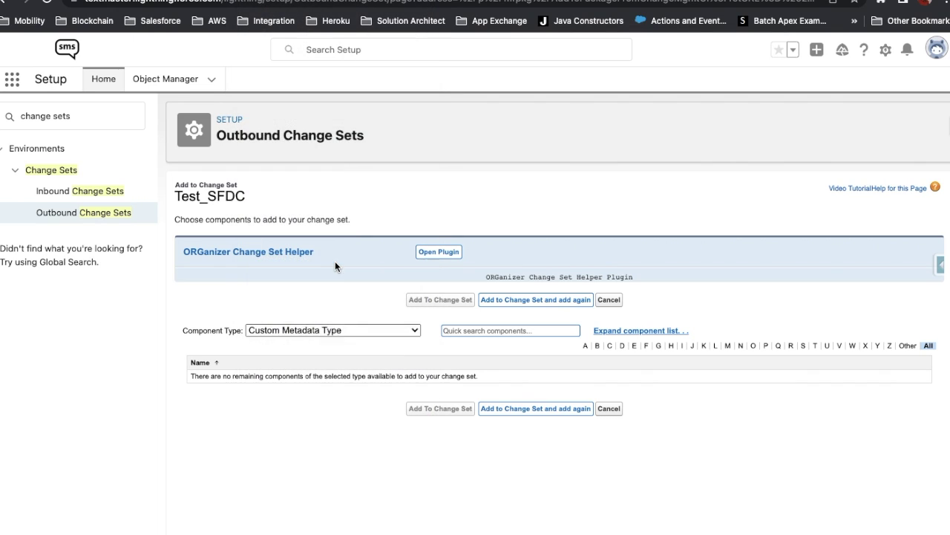
{"action": "left_click", "coordinate": [462, 334]}
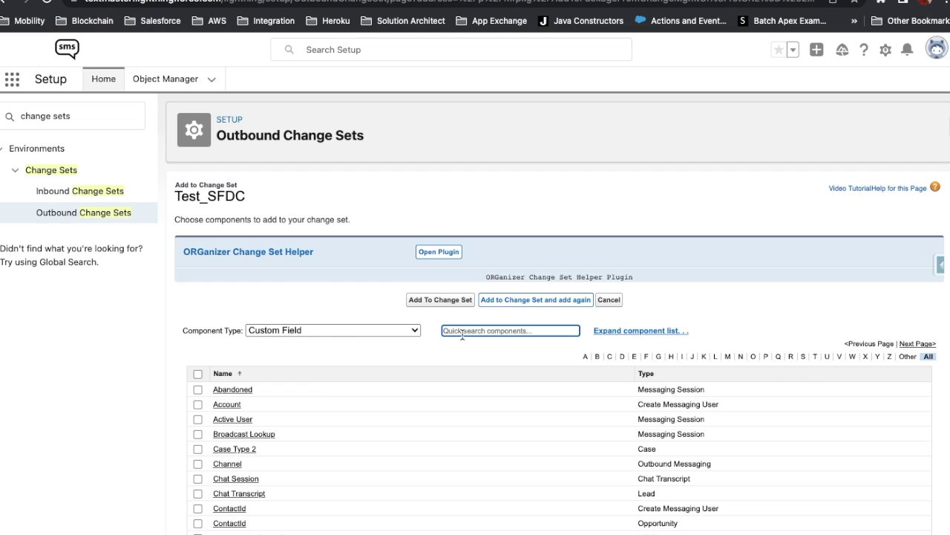
{"action": "type", "text": "Sess"}
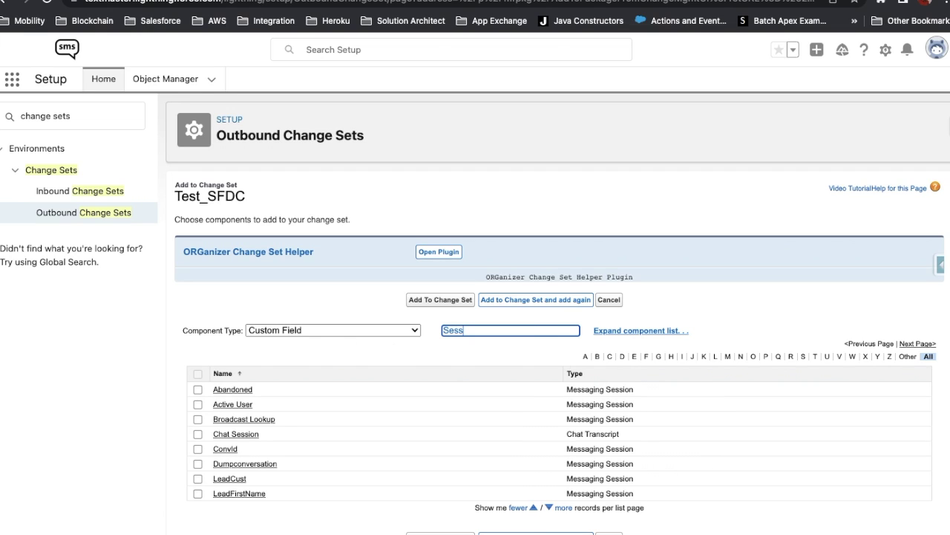
{"action": "type", "text": "ion N"}
{"action": "key", "text": "BackSpace"}
{"action": "key", "text": "BackSpace"}
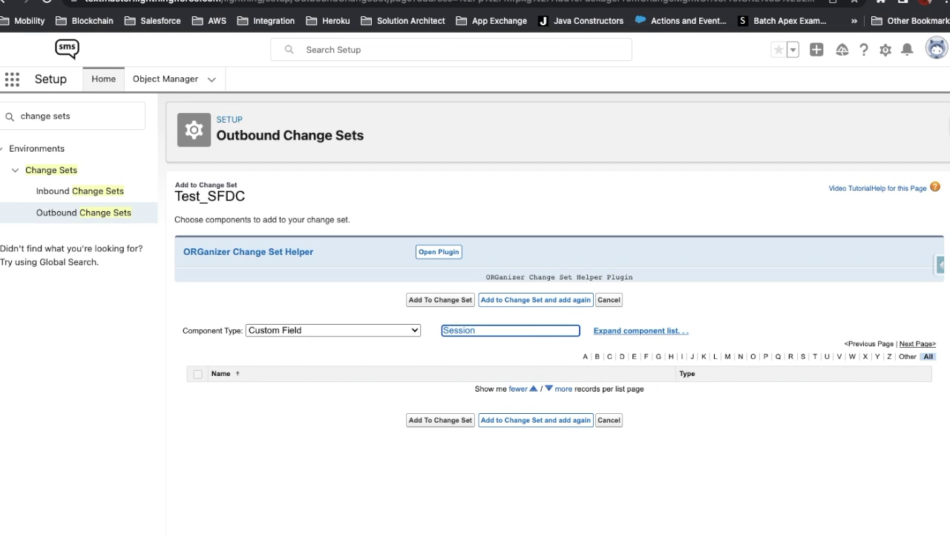
Show more custom fields per page in the Test_SFDC component list and look through them for the session field.
{"action": "scroll", "coordinate": [472, 427], "scroll_direction": "down", "scroll_amount": 1}
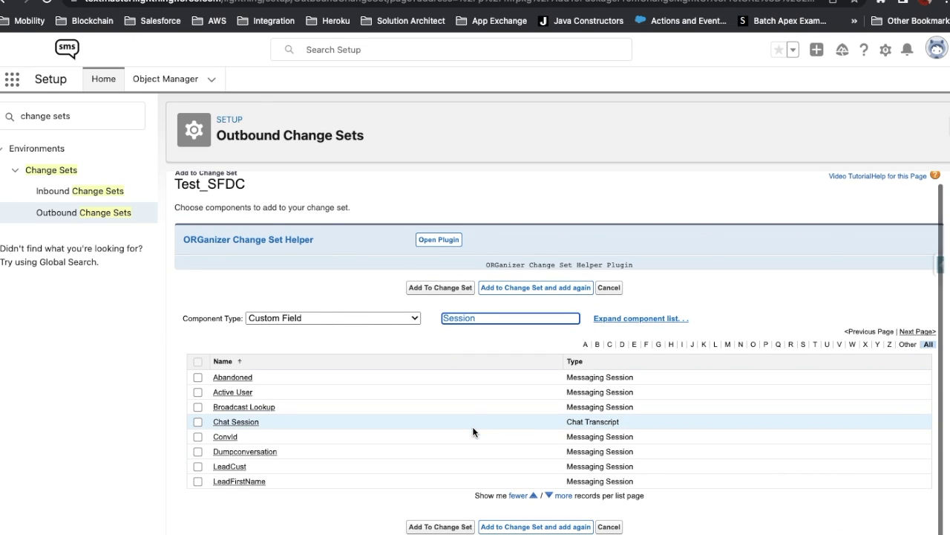
{"action": "left_click", "coordinate": [564, 498]}
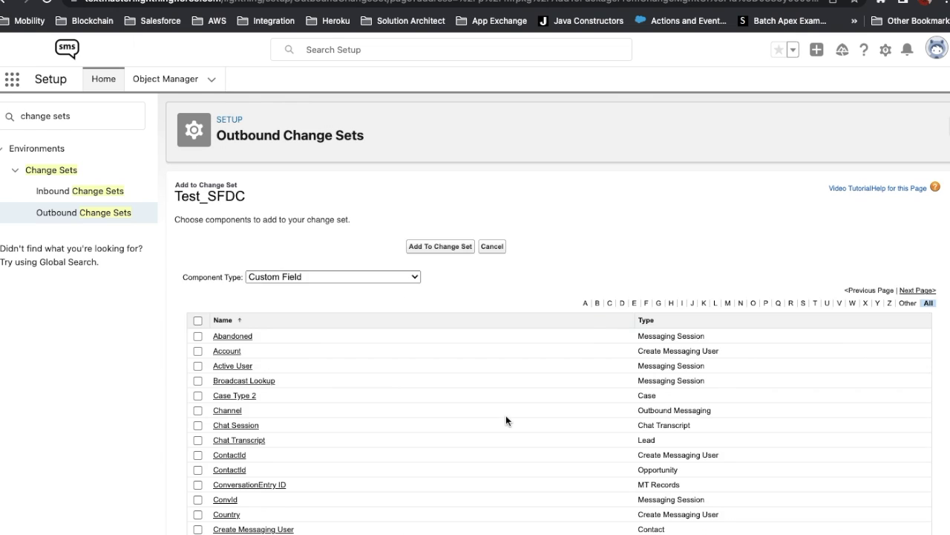
{"action": "scroll", "coordinate": [496, 479], "scroll_direction": "down", "scroll_amount": 3}
{"action": "scroll", "coordinate": [496, 484], "scroll_direction": "down", "scroll_amount": 4}
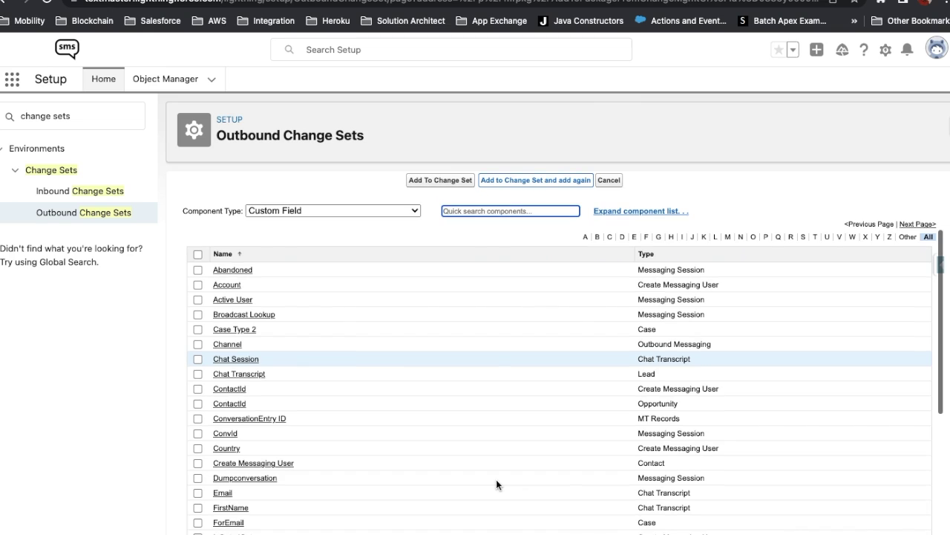
{"action": "scroll", "coordinate": [496, 479], "scroll_direction": "down", "scroll_amount": 3}
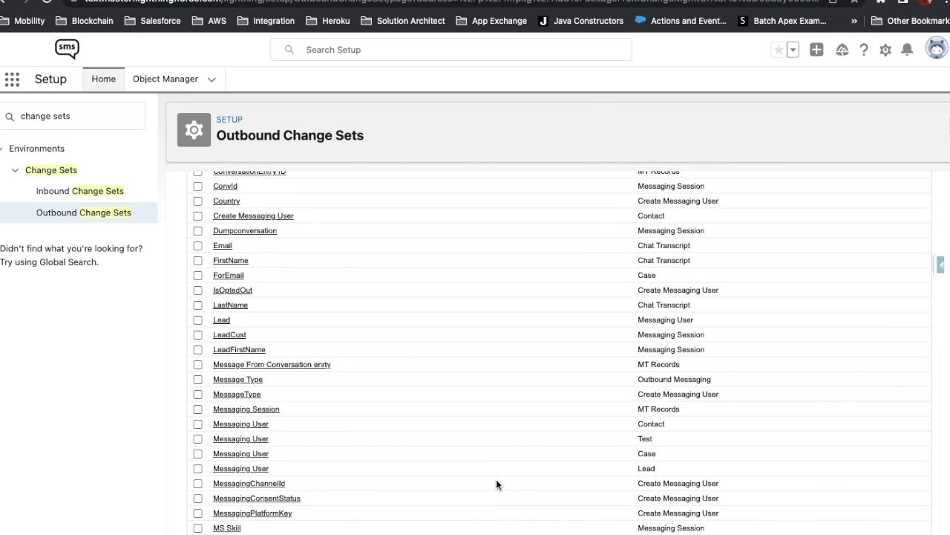
{"action": "scroll", "coordinate": [496, 478], "scroll_direction": "up", "scroll_amount": 11}
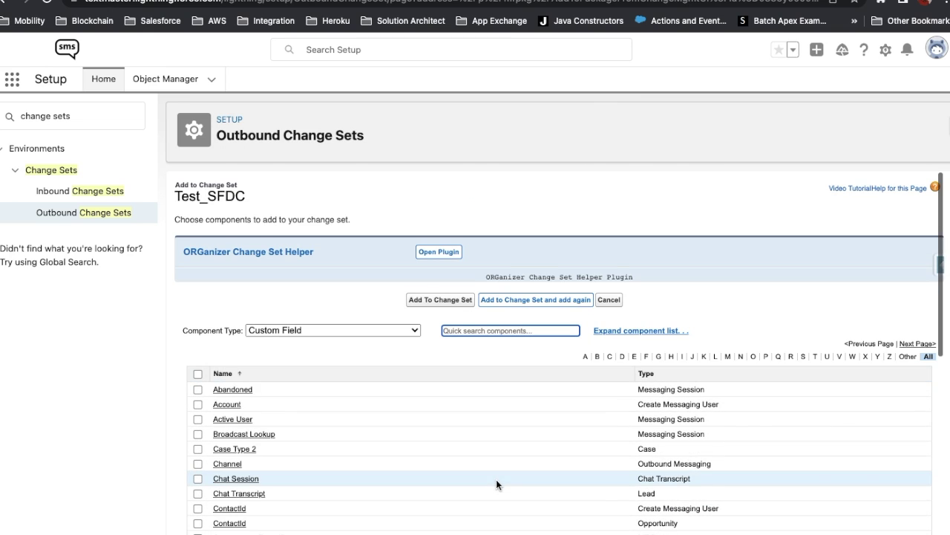
Filter the custom fields by Session name, then clear the filter.
{"action": "type", "text": "S"}
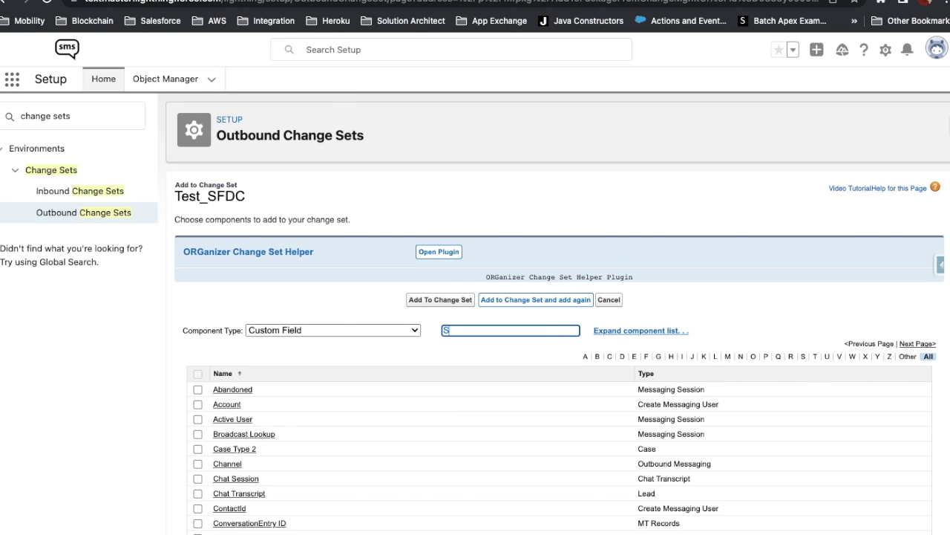
{"action": "type", "text": "ession name"}
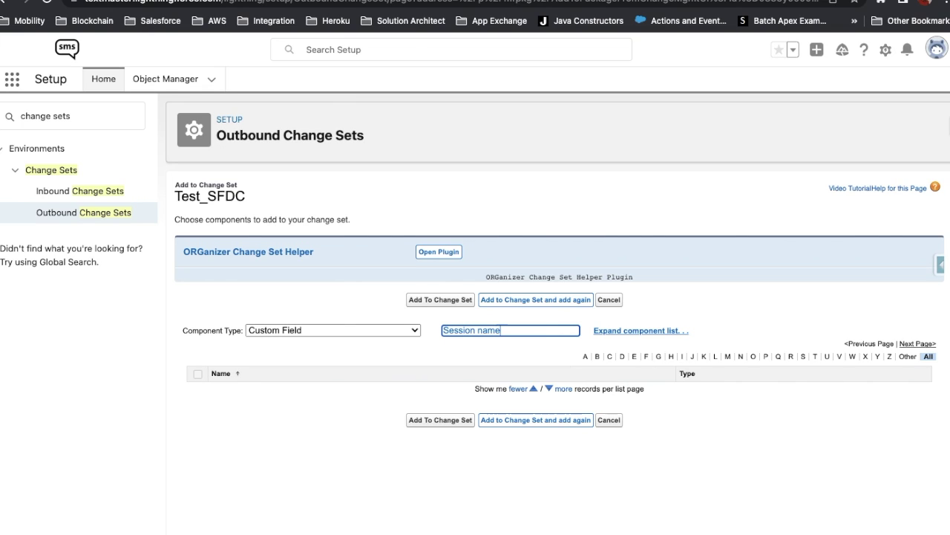
{"action": "key", "text": "super+a"}
{"action": "key", "text": "BackSpace"}
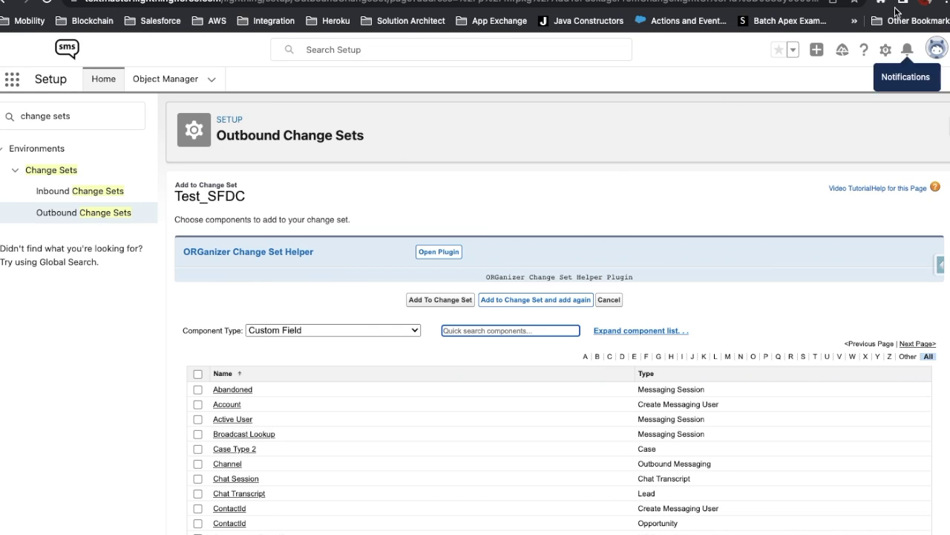
Open Setup in a separate tab, search for custom metadata and open the Custom Metadata Types page.
{"action": "left_click", "coordinate": [885, 50]}
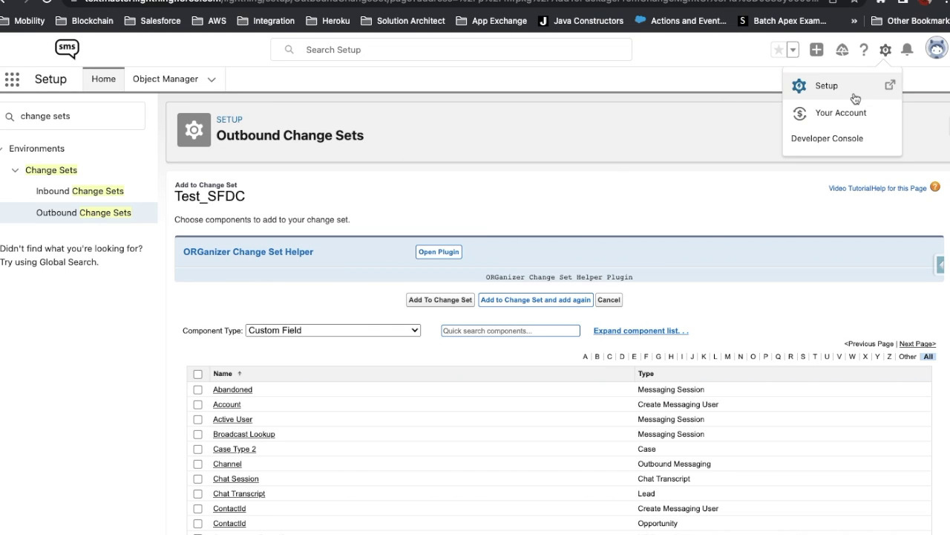
{"action": "left_click", "coordinate": [855, 94]}
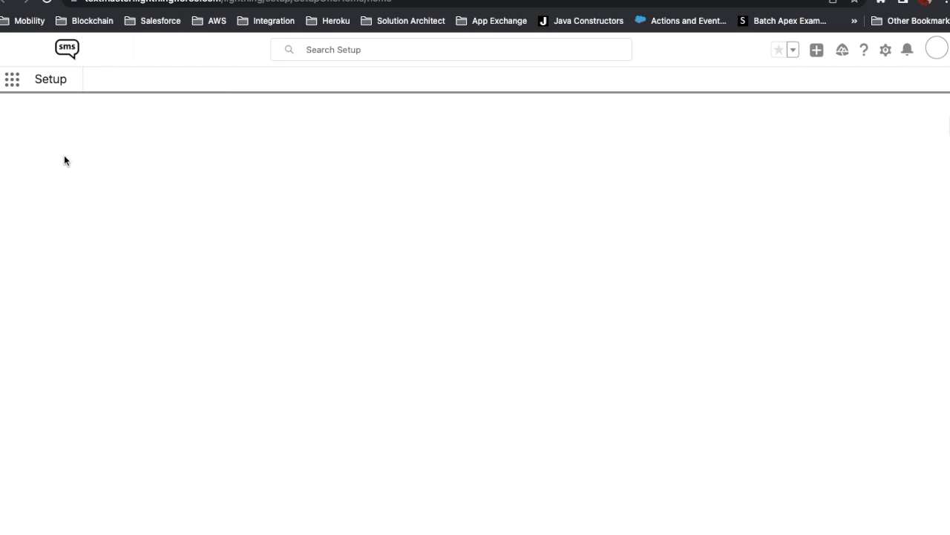
{"action": "left_click", "coordinate": [55, 117]}
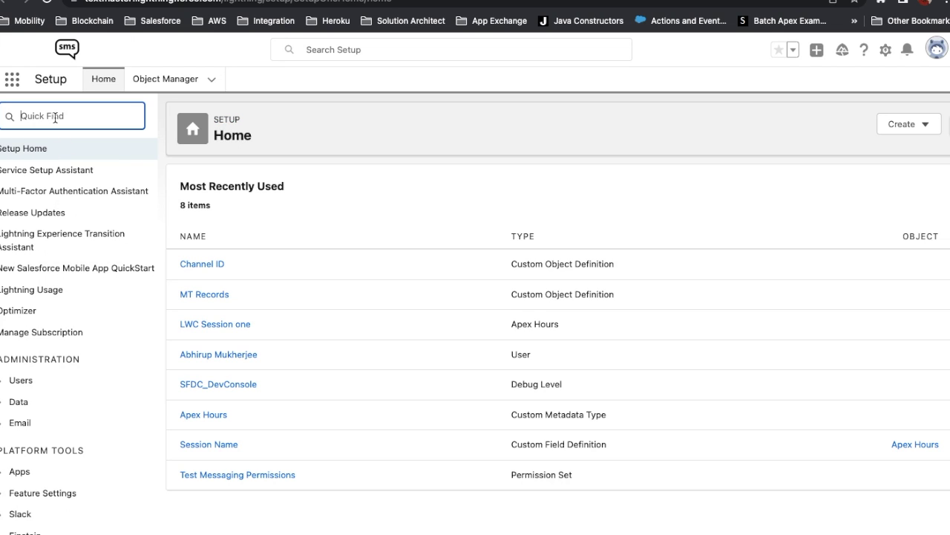
{"action": "type", "text": "custo"}
{"action": "type", "text": "m emet"}
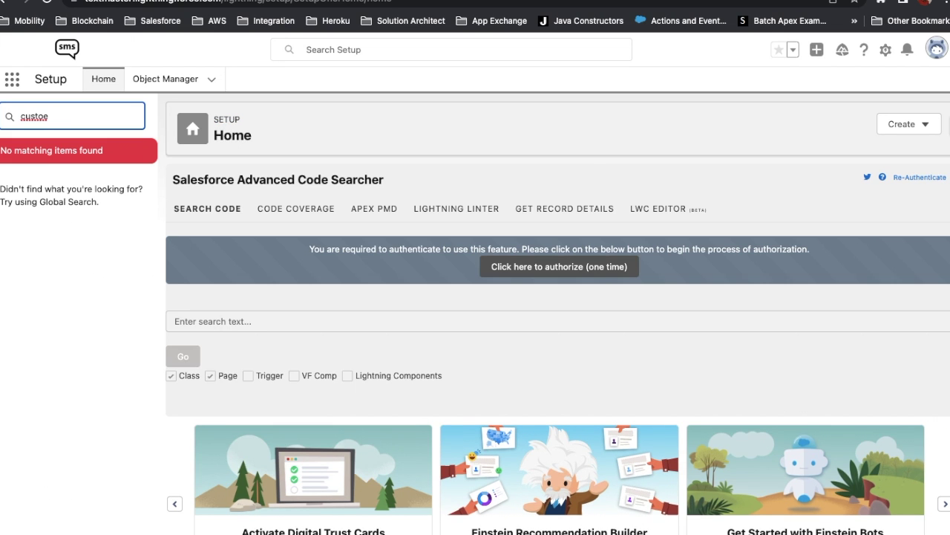
{"action": "key", "text": "BackSpace"}
{"action": "key", "text": "BackSpace"}
{"action": "key", "text": "BackSpace"}
{"action": "key", "text": "BackSpace"}
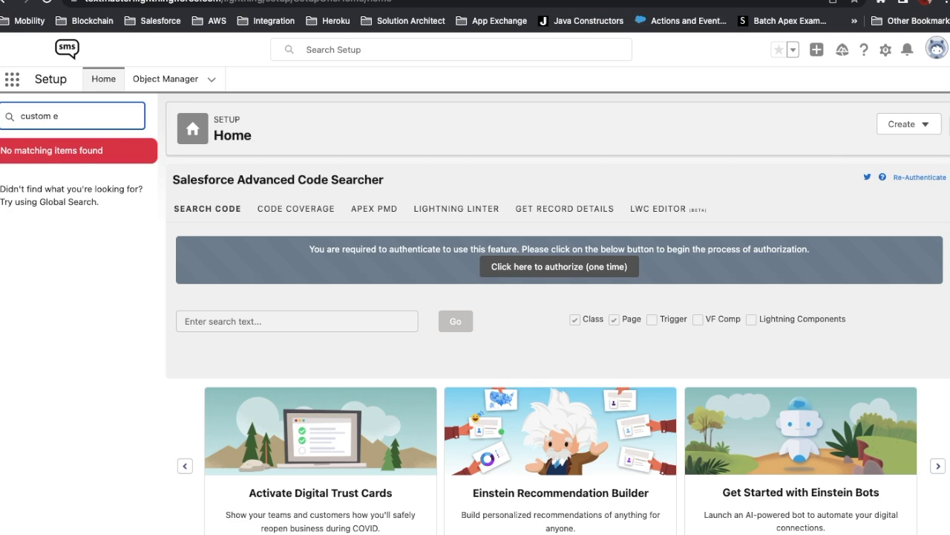
{"action": "type", "text": "metada"}
{"action": "left_click", "coordinate": [74, 178]}
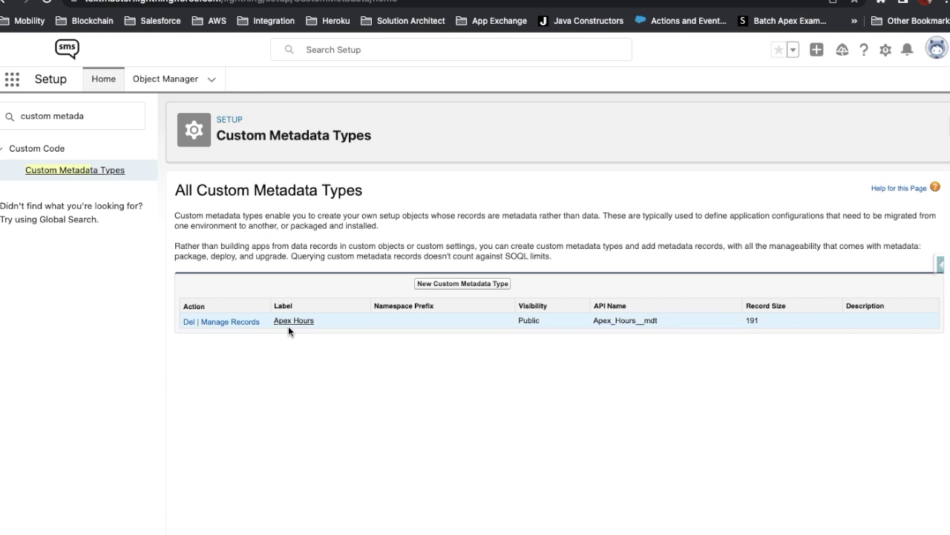
Open the Apex Hours metadata type and check the label of its custom field.
{"action": "left_click", "coordinate": [291, 323]}
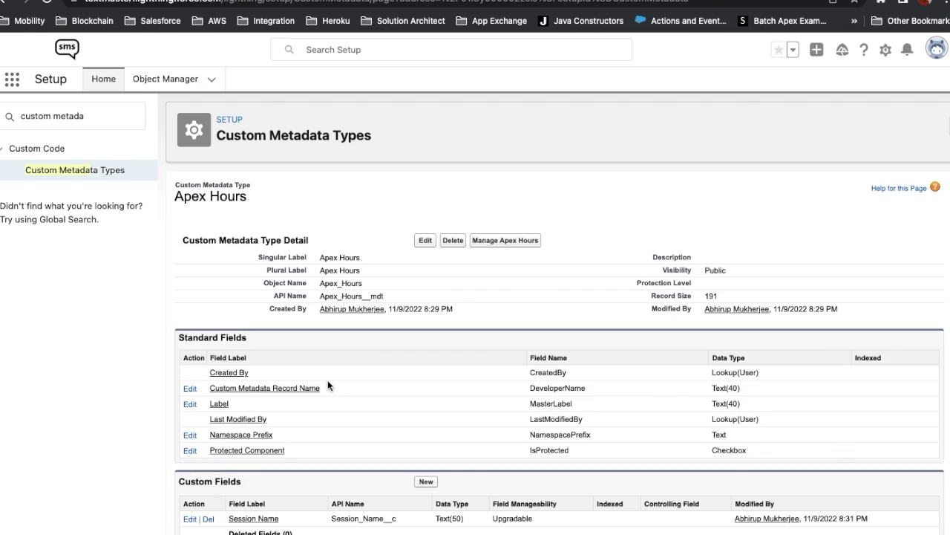
{"action": "scroll", "coordinate": [344, 441], "scroll_direction": "down", "scroll_amount": 1}
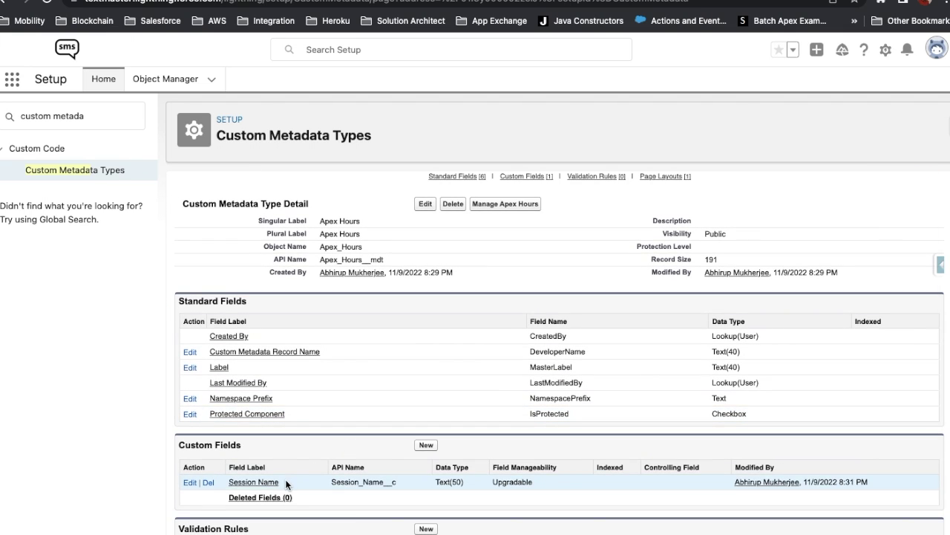
{"action": "left_click_drag", "start_coordinate": [285, 480], "coordinate": [223, 481]}
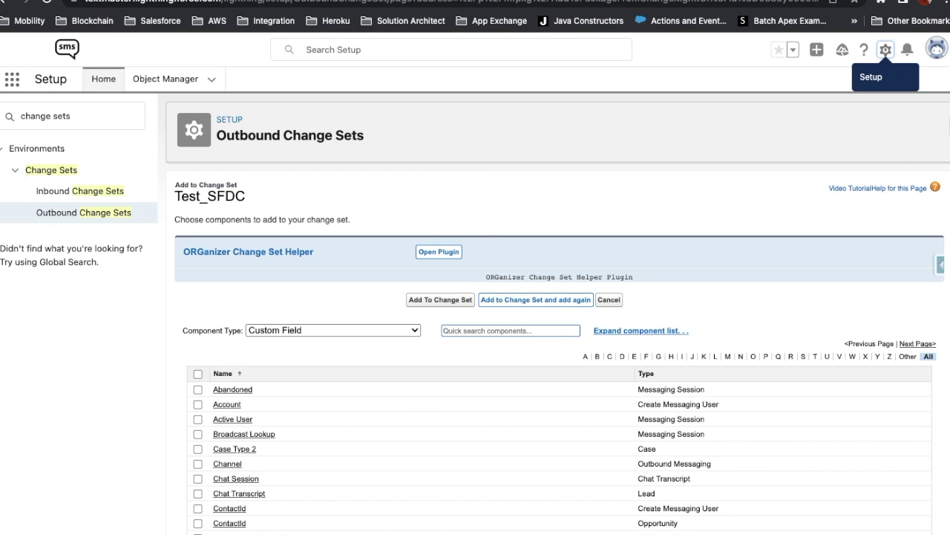
Back in the change set's component list, filter the custom fields by Sess and show more records per page.
{"action": "left_click", "coordinate": [482, 332]}
{"action": "type", "text": "Sess"}
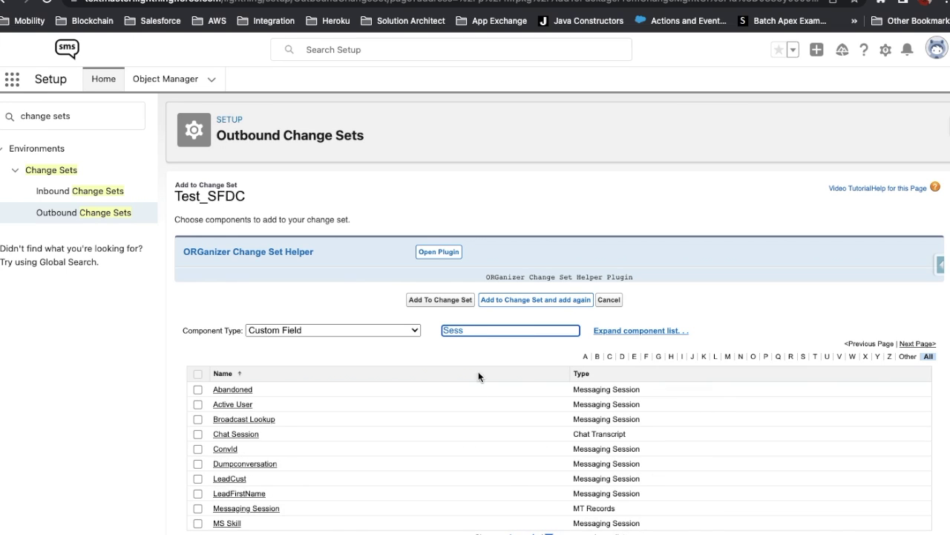
{"action": "scroll", "coordinate": [476, 458], "scroll_direction": "down", "scroll_amount": 1}
{"action": "scroll", "coordinate": [475, 463], "scroll_direction": "down", "scroll_amount": 1}
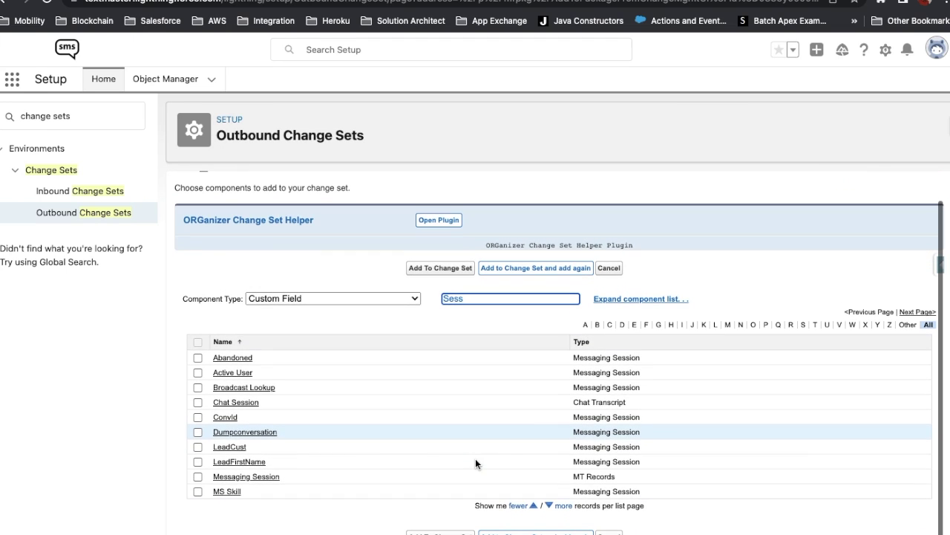
{"action": "left_click", "coordinate": [564, 494]}
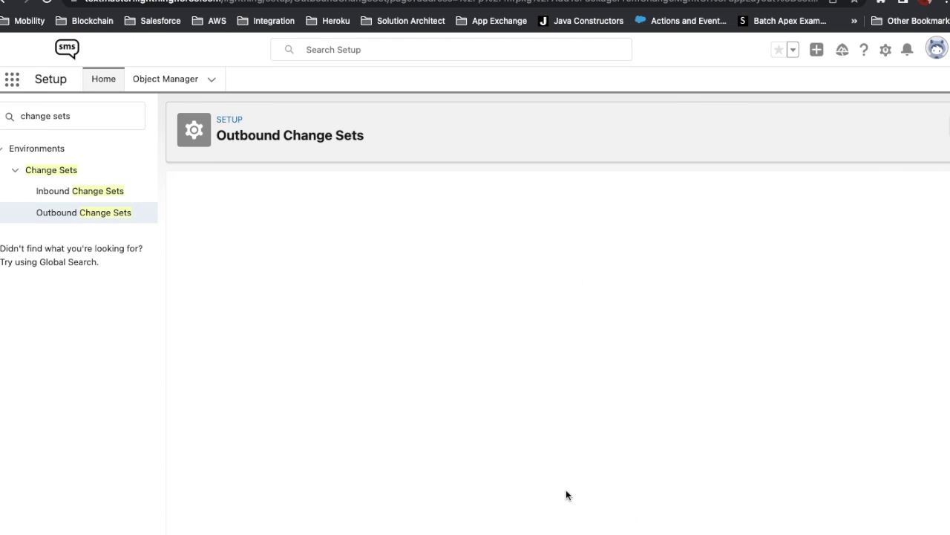
{"action": "scroll", "coordinate": [564, 520], "scroll_direction": "down", "scroll_amount": 5}
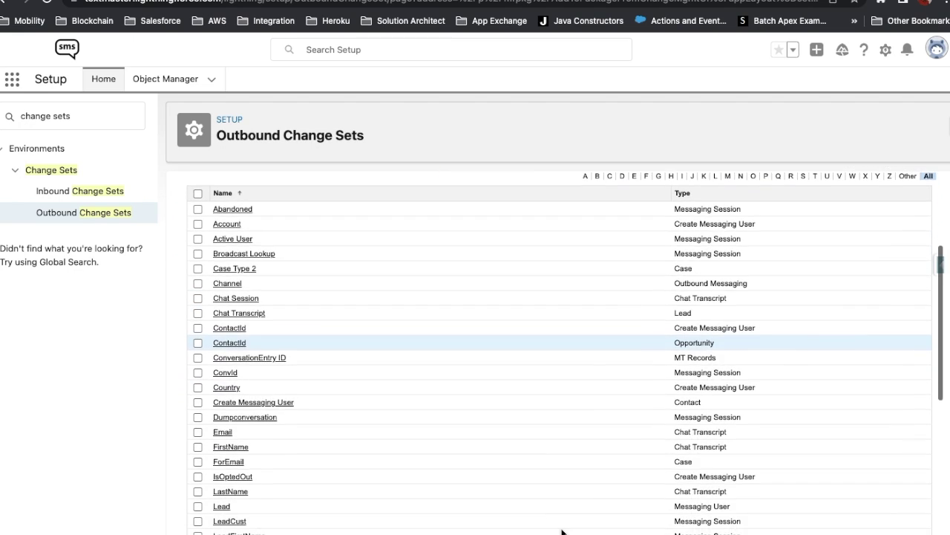
{"action": "scroll", "coordinate": [562, 528], "scroll_direction": "up", "scroll_amount": 5}
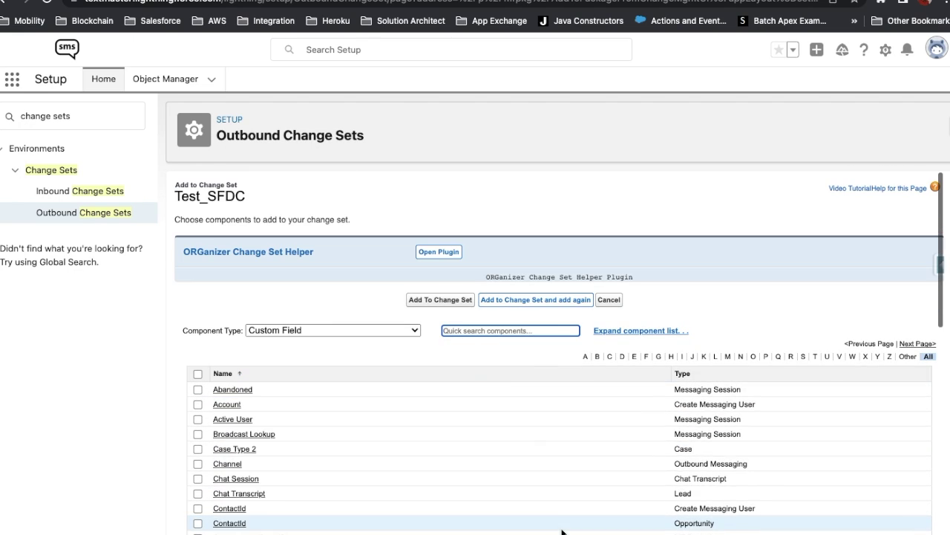
Filter the custom fields by name and increase the number of records per page again.
{"action": "left_click", "coordinate": [495, 331]}
{"action": "type", "text": "name"}
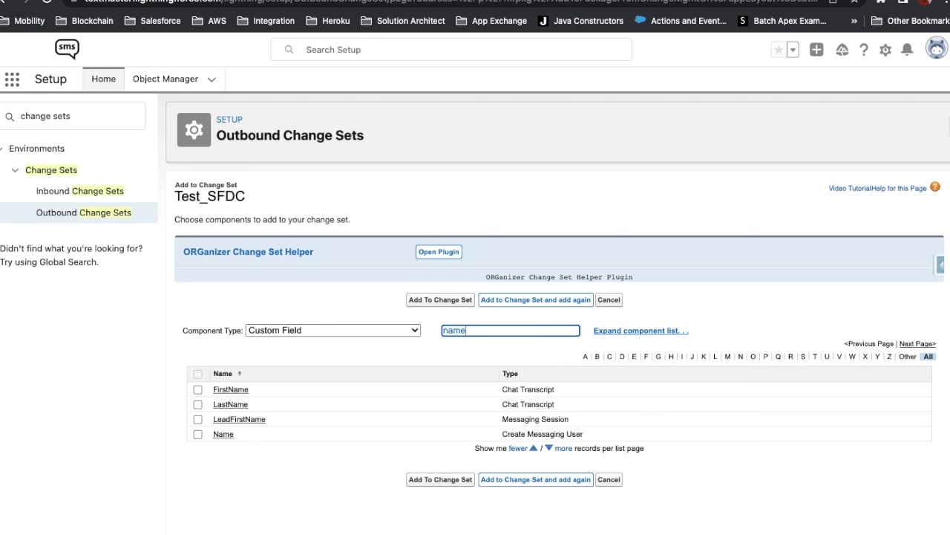
{"action": "left_click", "coordinate": [562, 448]}
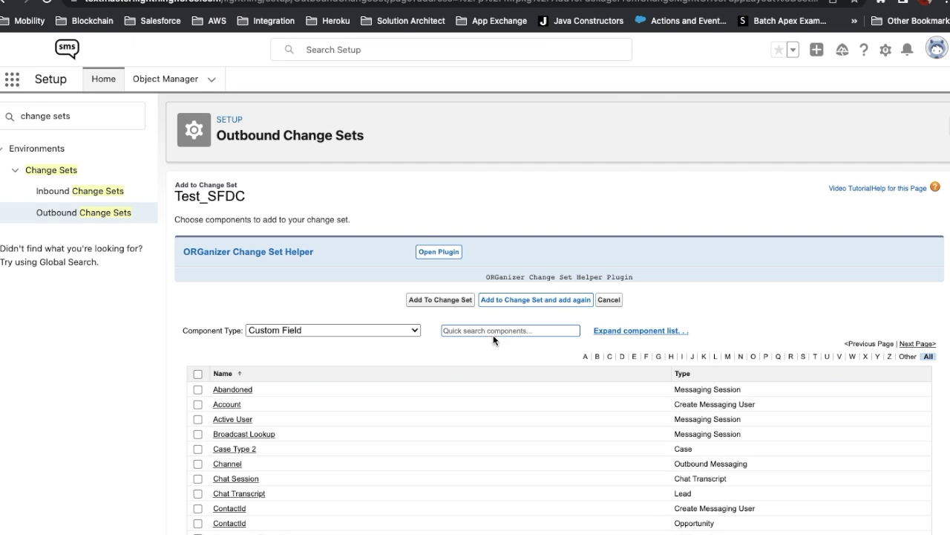
Filter the custom fields by Session name and add the Session Name field of Apex Hours to Test_SFDC.
{"action": "type", "text": "Sess"}
{"action": "scroll", "coordinate": [497, 414], "scroll_direction": "down", "scroll_amount": 3}
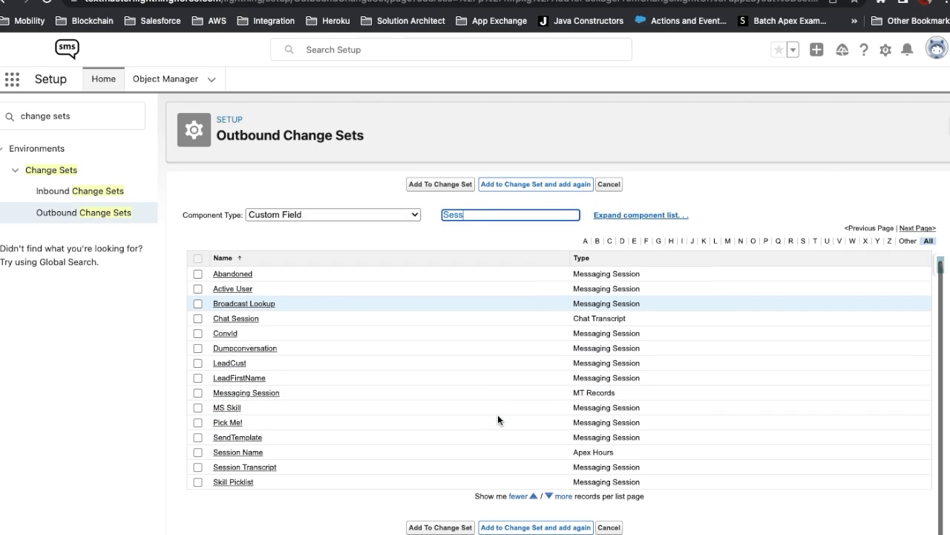
{"action": "type", "text": "i"}
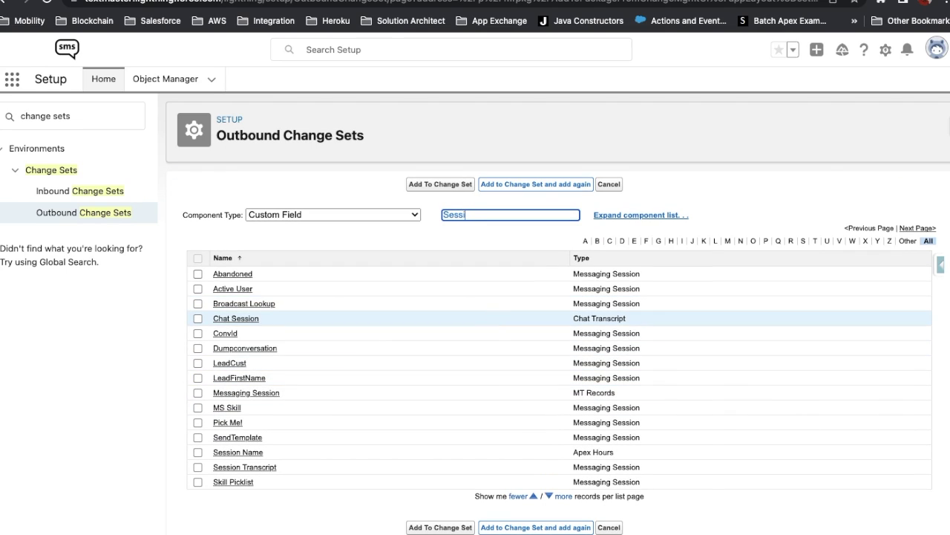
{"action": "type", "text": "on name"}
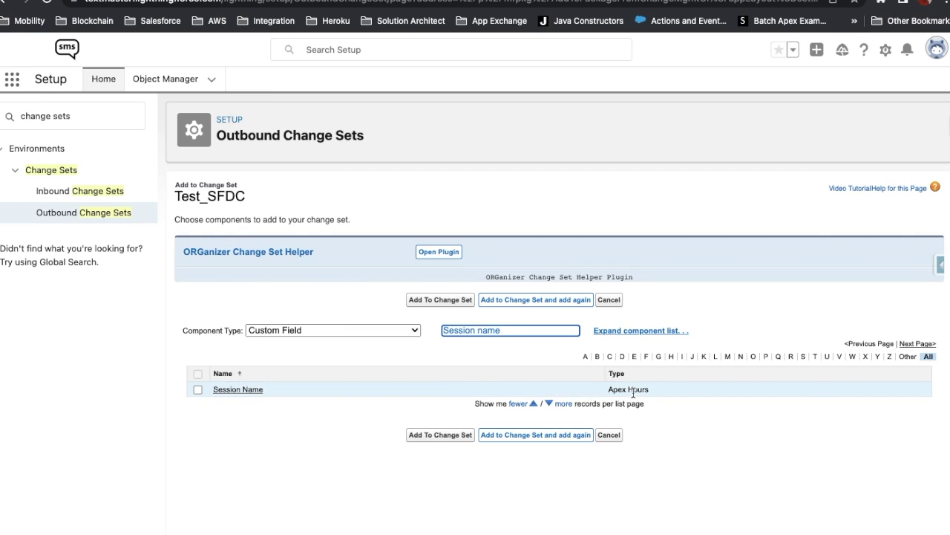
{"action": "left_click_drag", "start_coordinate": [660, 390], "coordinate": [599, 390]}
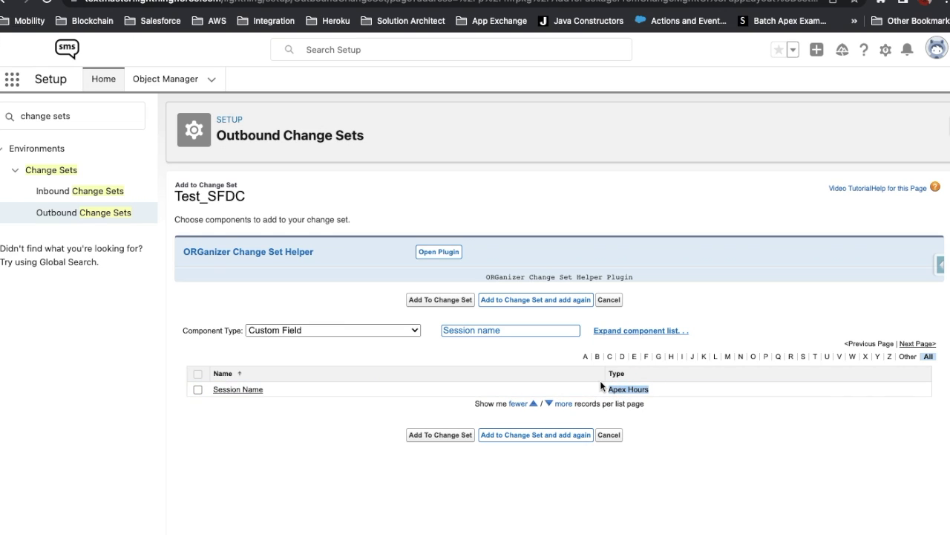
{"action": "left_click", "coordinate": [197, 389]}
{"action": "left_click", "coordinate": [432, 304]}
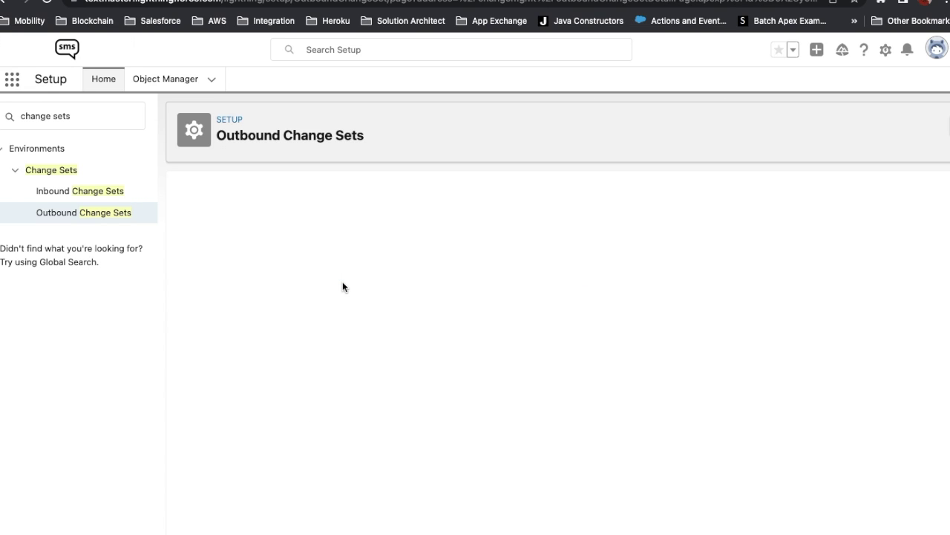
{"action": "scroll", "coordinate": [365, 372], "scroll_direction": "down", "scroll_amount": 3}
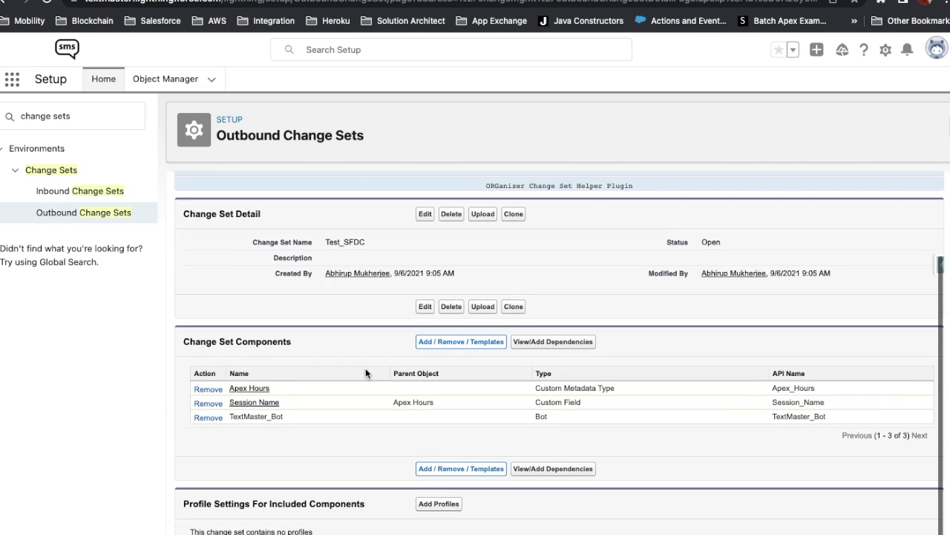
Add the LWC_Session_one record of component type Apex Hours to Test_SFDC and review the change set's components.
{"action": "left_click", "coordinate": [420, 343]}
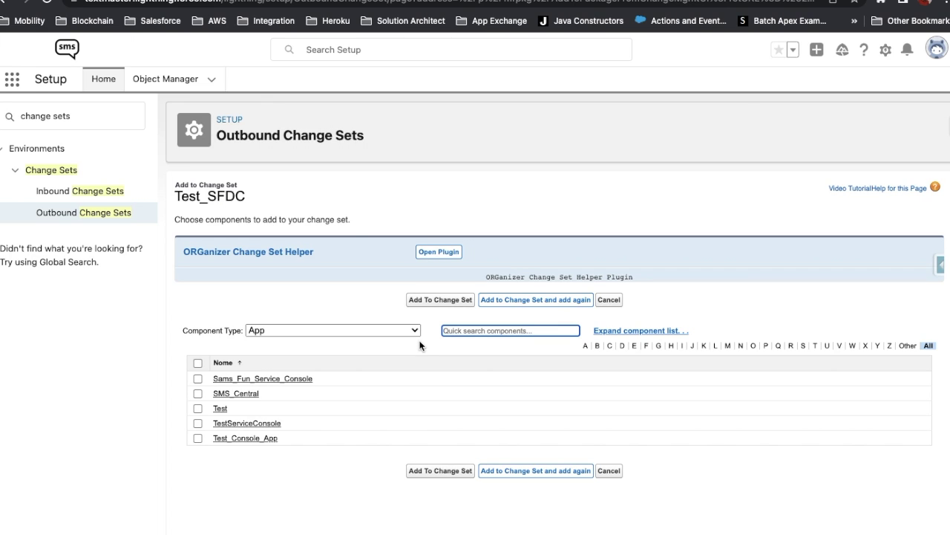
{"action": "left_click", "coordinate": [386, 333]}
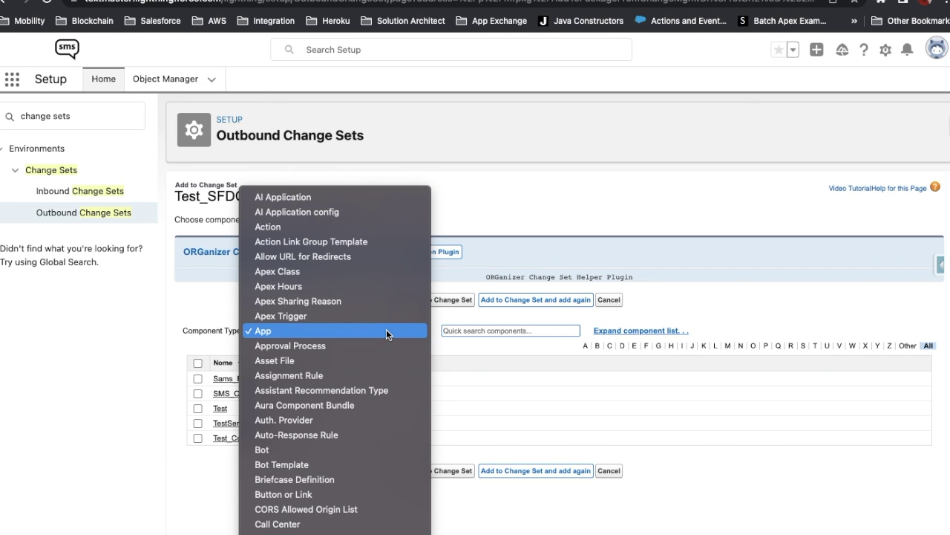
{"action": "left_click", "coordinate": [371, 286]}
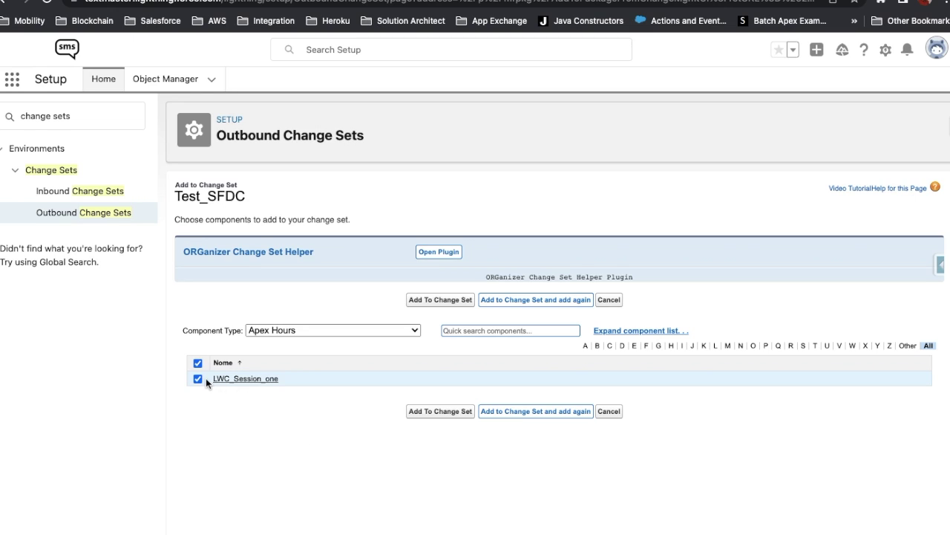
{"action": "left_click", "coordinate": [437, 302]}
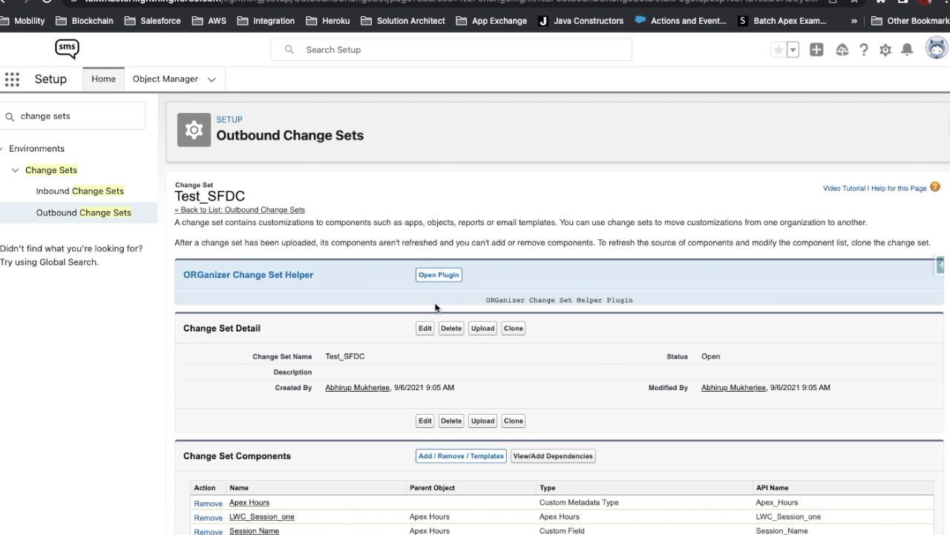
{"action": "scroll", "coordinate": [440, 395], "scroll_direction": "down", "scroll_amount": 2}
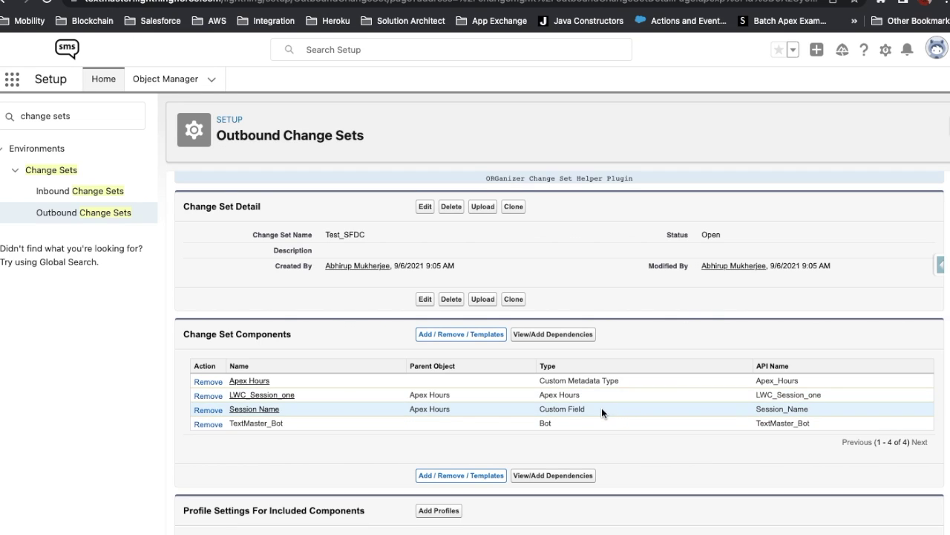
Examine the types and API names of the Apex Hours metadata type, its LWC_Session_one record and Session Name field in the Test_SFDC change set.
{"action": "left_click_drag", "start_coordinate": [584, 394], "coordinate": [530, 394]}
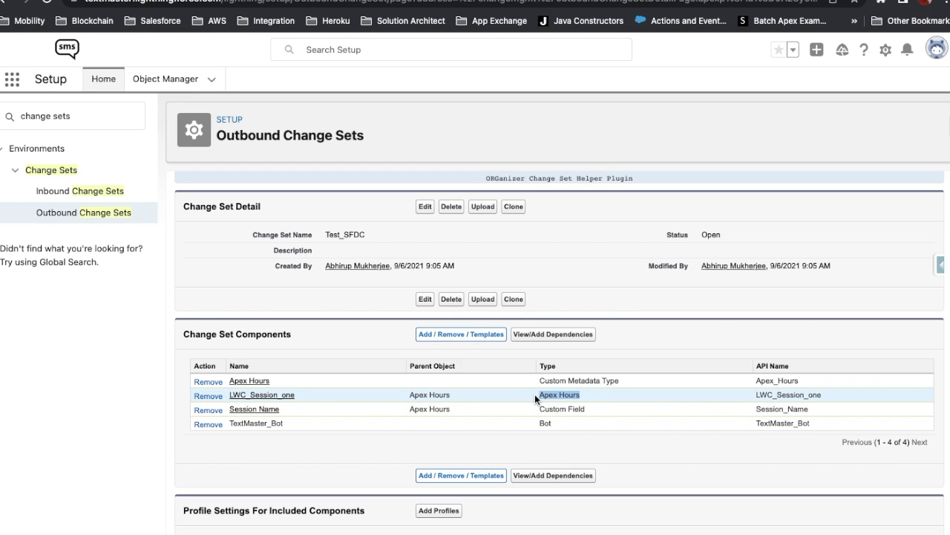
{"action": "left_click_drag", "start_coordinate": [596, 411], "coordinate": [542, 413]}
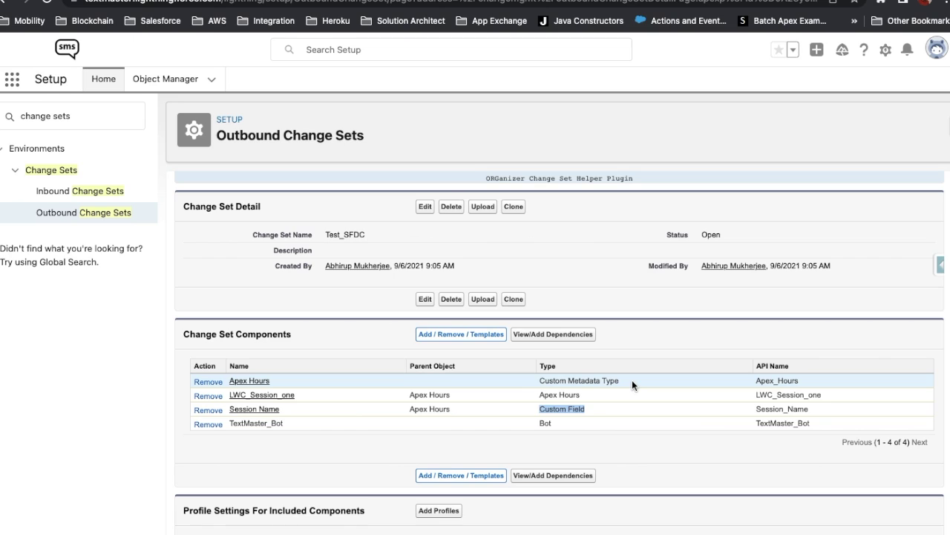
{"action": "left_click_drag", "start_coordinate": [632, 380], "coordinate": [529, 380]}
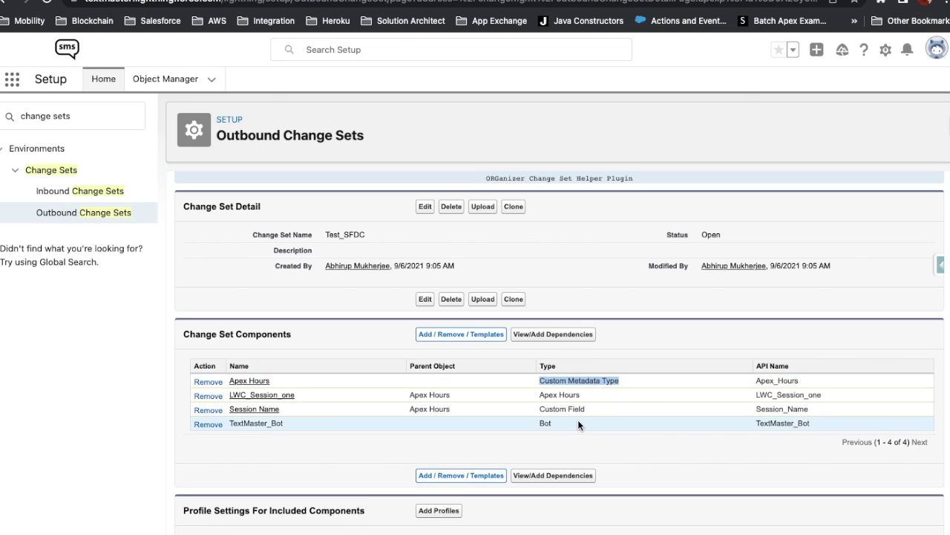
{"action": "scroll", "coordinate": [610, 384], "scroll_direction": "up", "scroll_amount": 1}
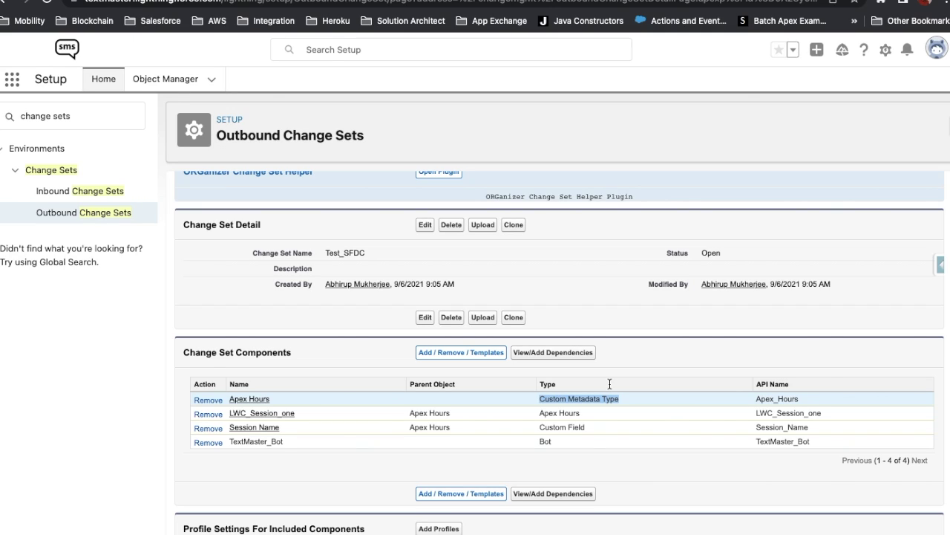
{"action": "scroll", "coordinate": [403, 295], "scroll_direction": "up", "scroll_amount": 2}
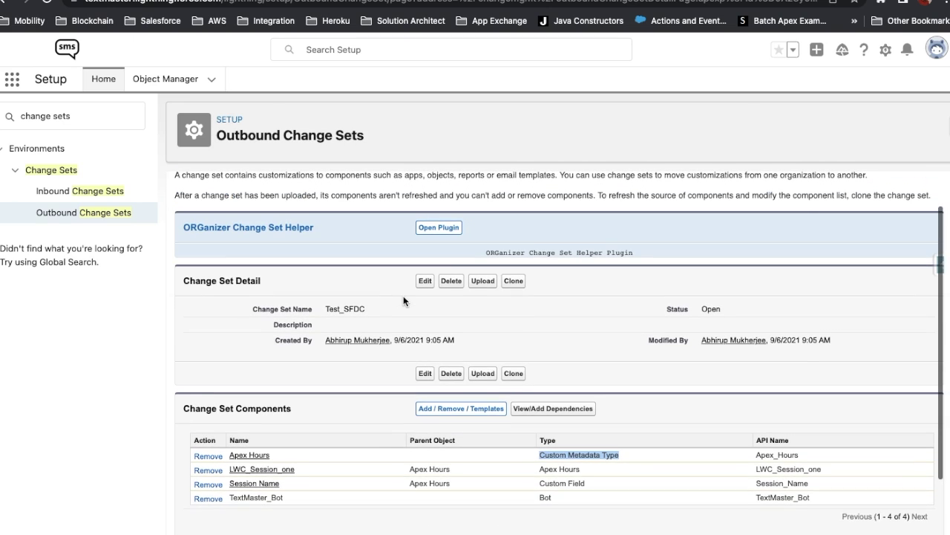
{"action": "scroll", "coordinate": [403, 297], "scroll_direction": "down", "scroll_amount": 1}
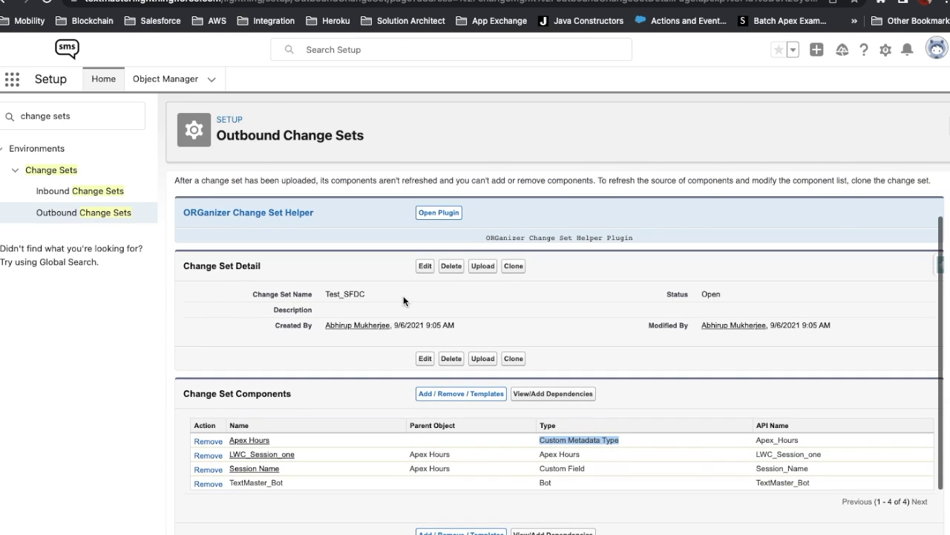
{"action": "left_click_drag", "start_coordinate": [805, 439], "coordinate": [751, 439]}
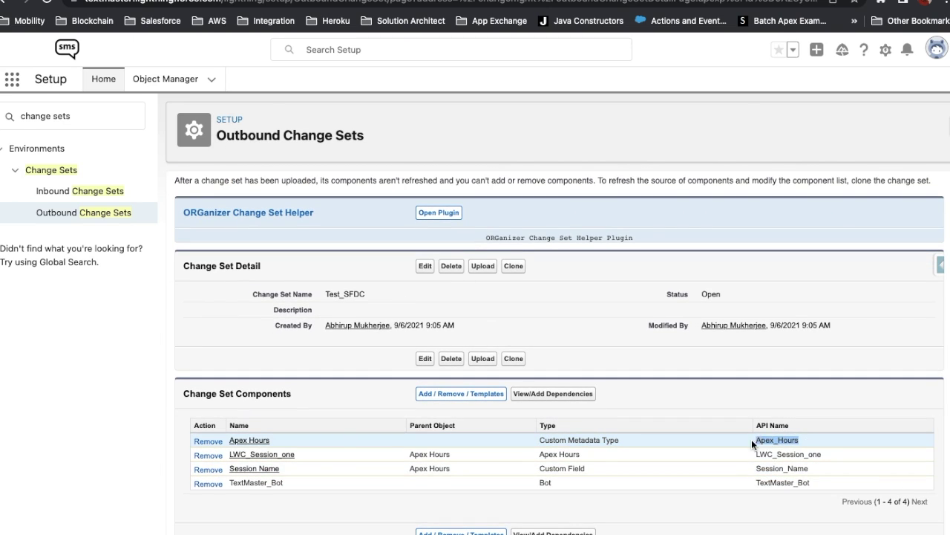
{"action": "scroll", "coordinate": [675, 446], "scroll_direction": "down", "scroll_amount": 1}
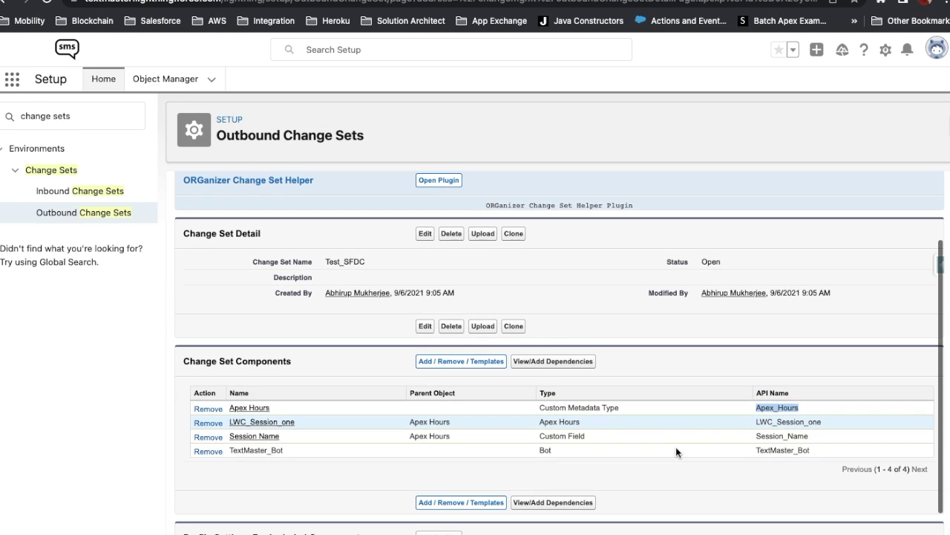
{"action": "scroll", "coordinate": [645, 313], "scroll_direction": "up", "scroll_amount": 3}
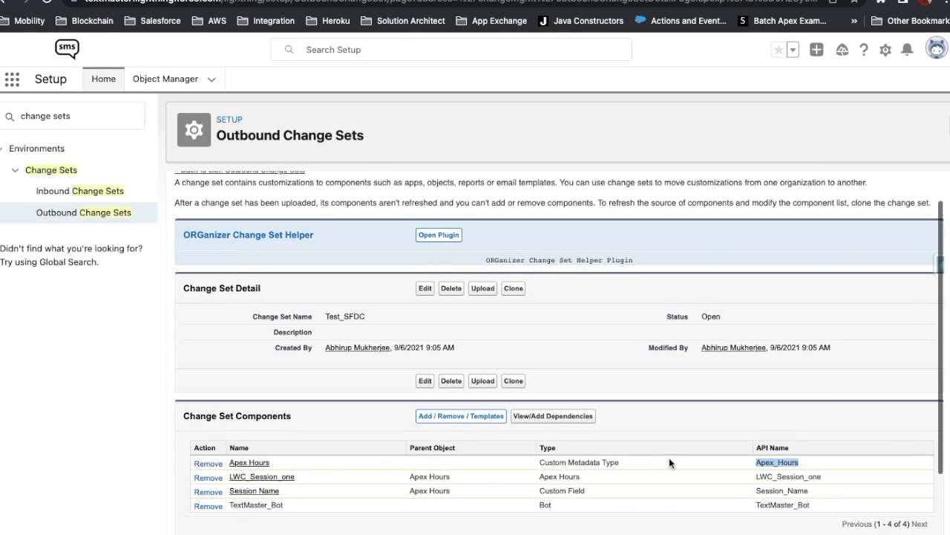
{"action": "scroll", "coordinate": [668, 470], "scroll_direction": "down", "scroll_amount": 1}
{"action": "scroll", "coordinate": [668, 470], "scroll_direction": "down", "scroll_amount": 3}
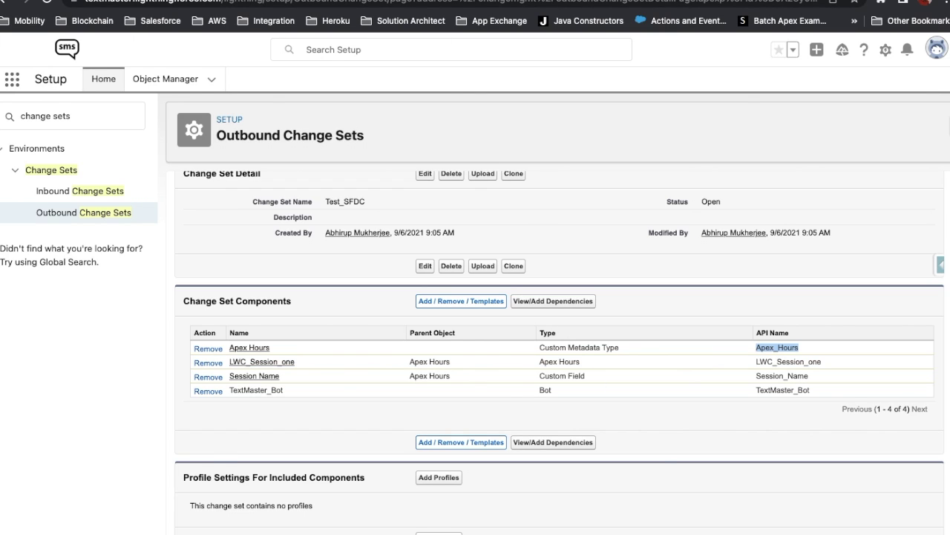
Switch to the ApexHours-Custom Metadata presentation in Google Slides and show its title slide.
{"action": "key", "text": "ctrl+Tab"}
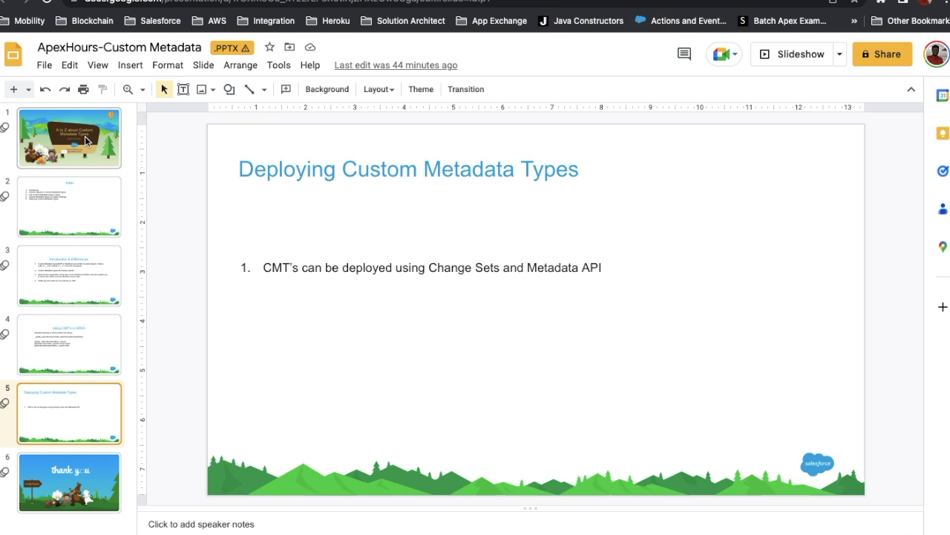
{"action": "left_click", "coordinate": [85, 140]}
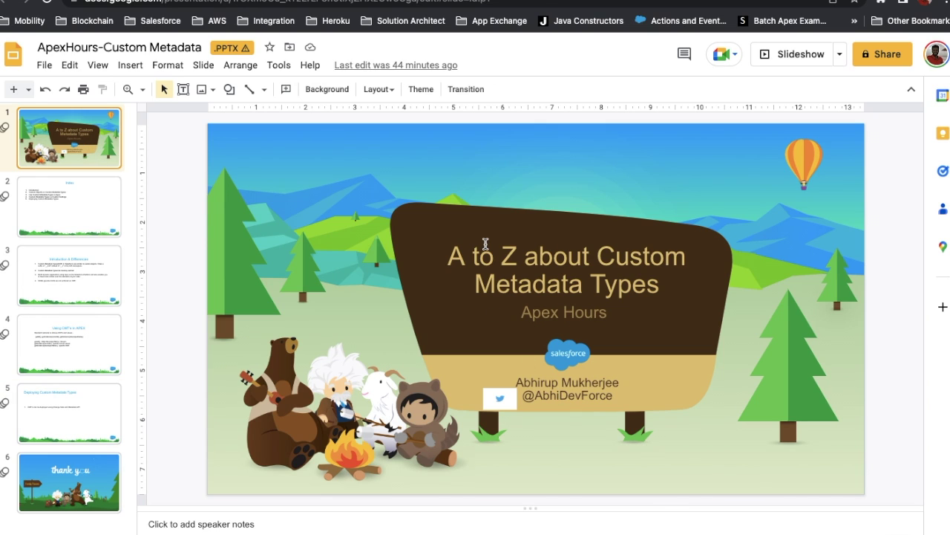